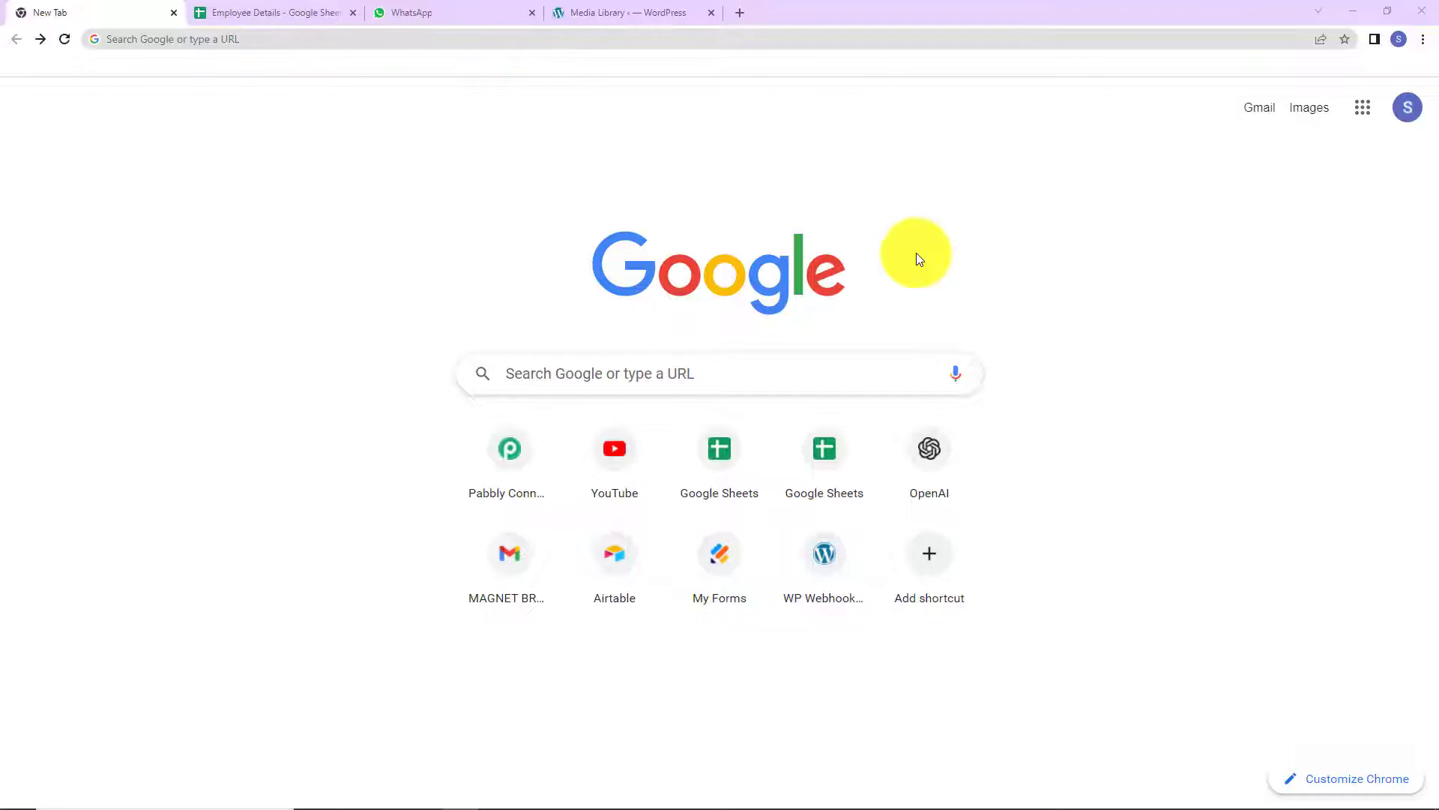
- Go to the Pabbly Connect website, sign in, open Pabbly Connect and start a new workflow
click(437, 43)
text(pa)
key(Return)
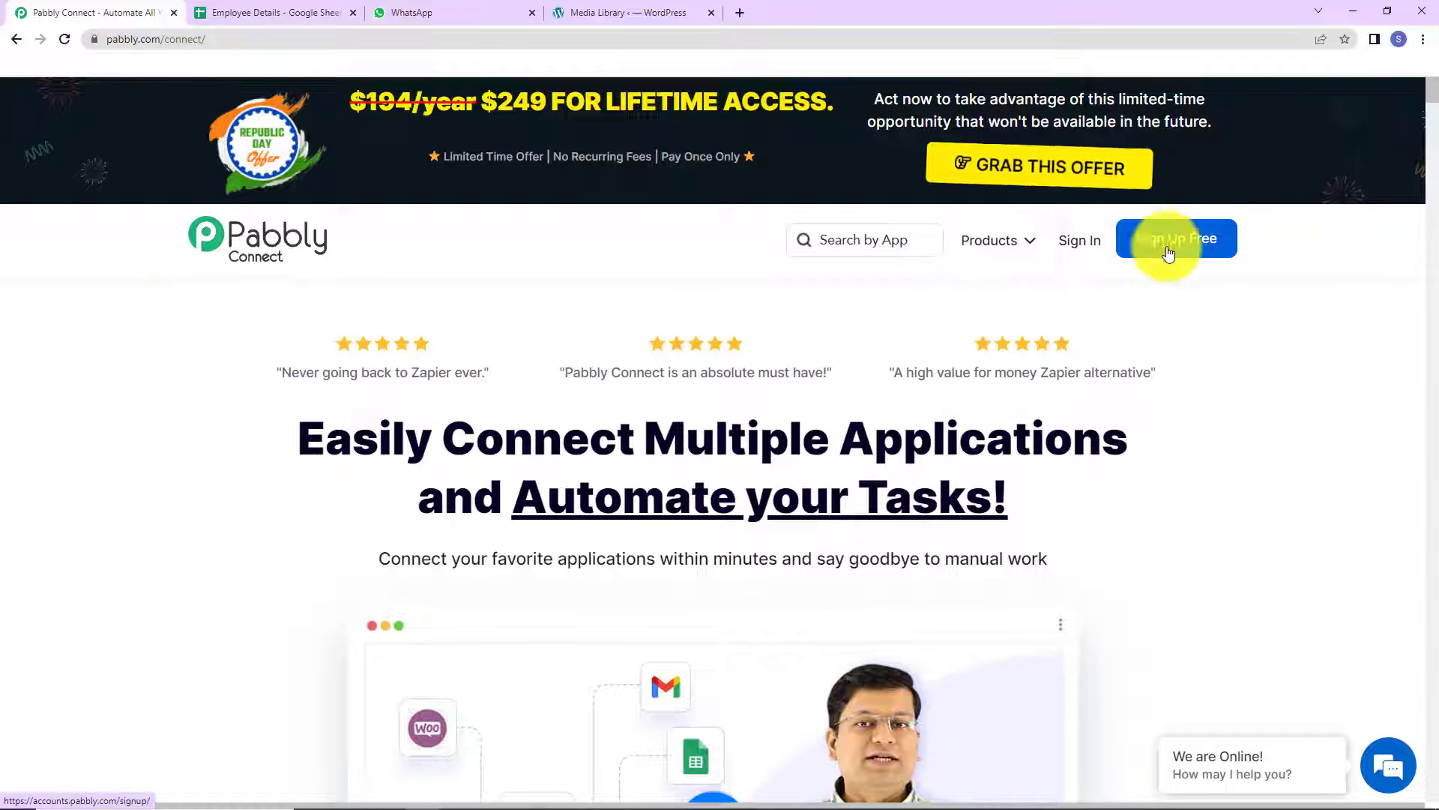
click(1086, 253)
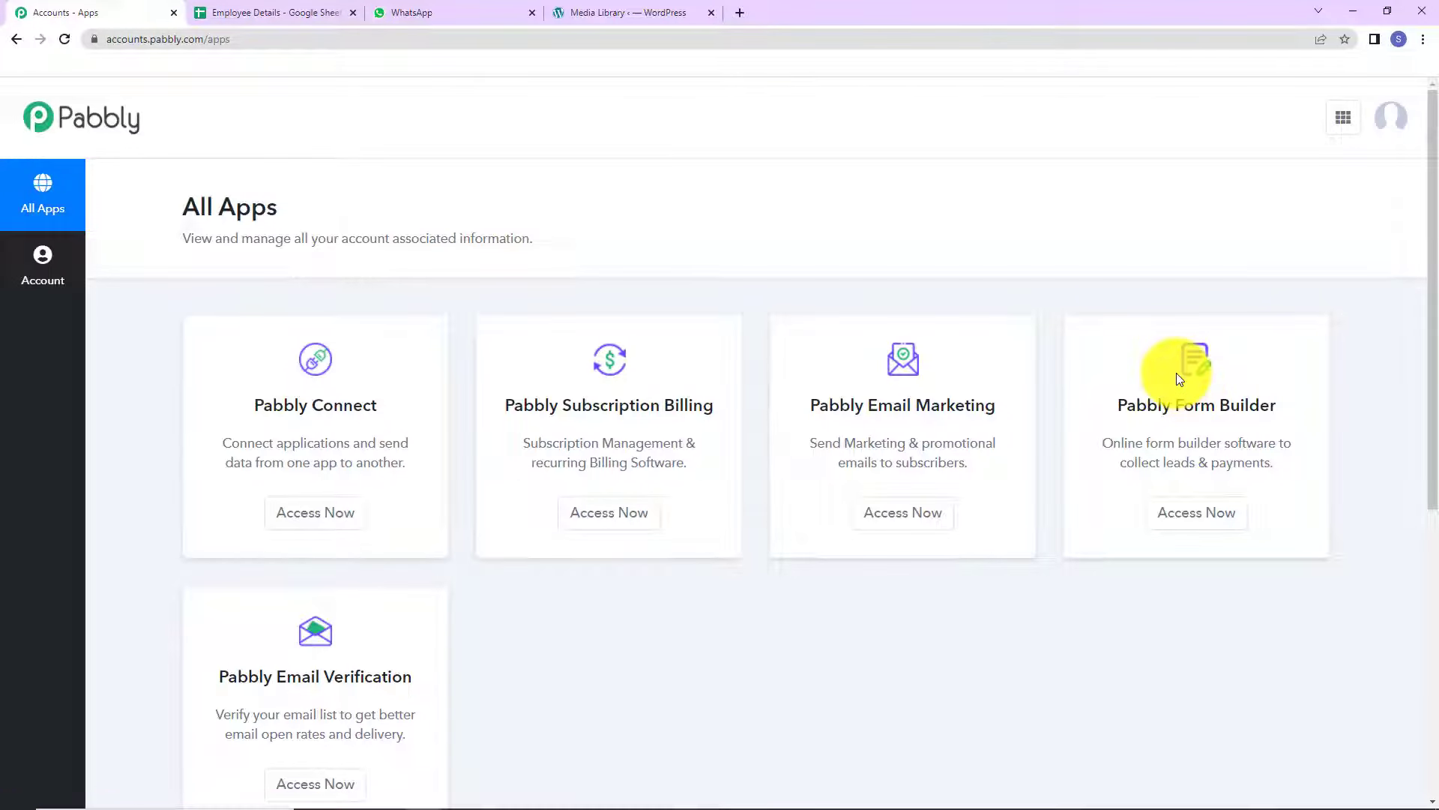
click(342, 510)
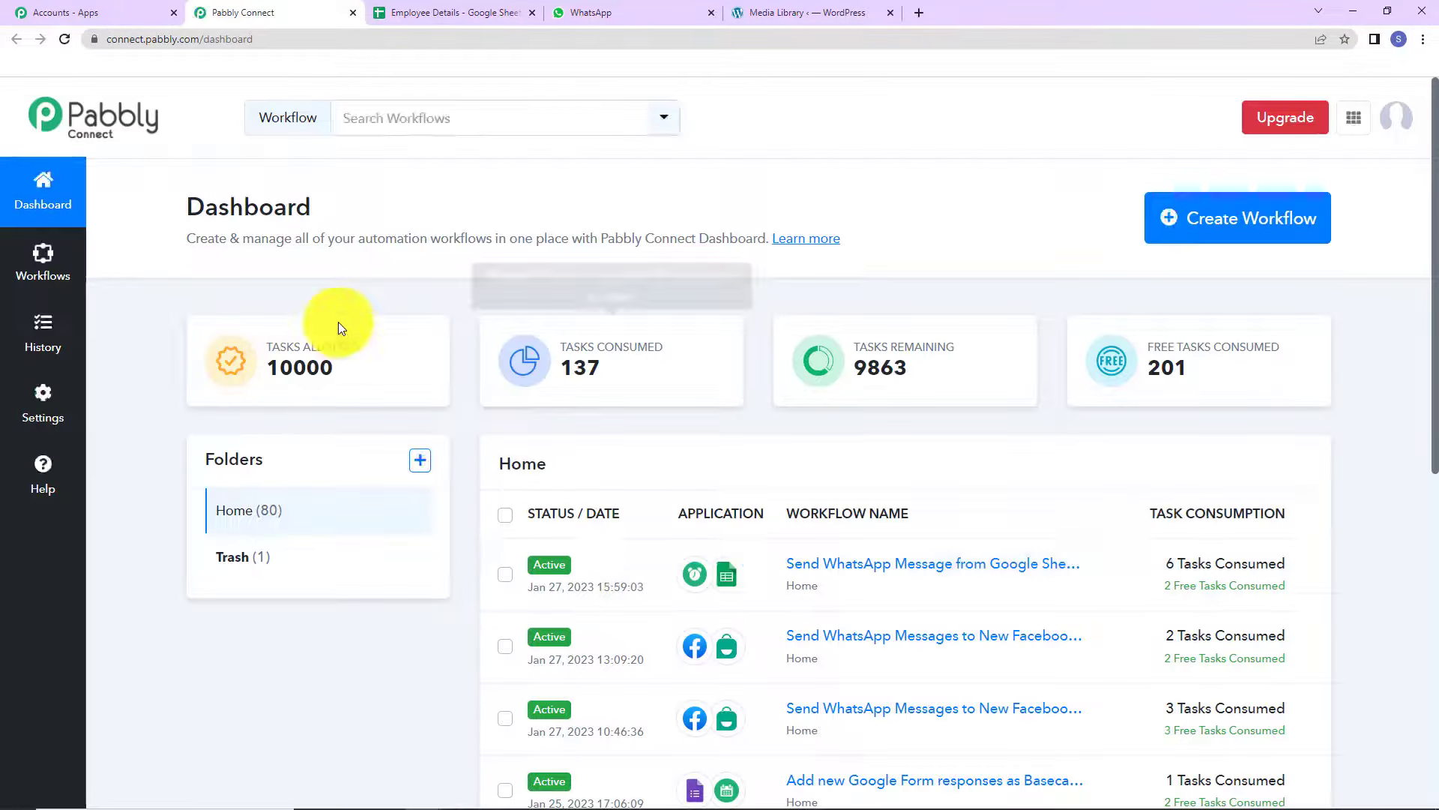
click(1260, 232)
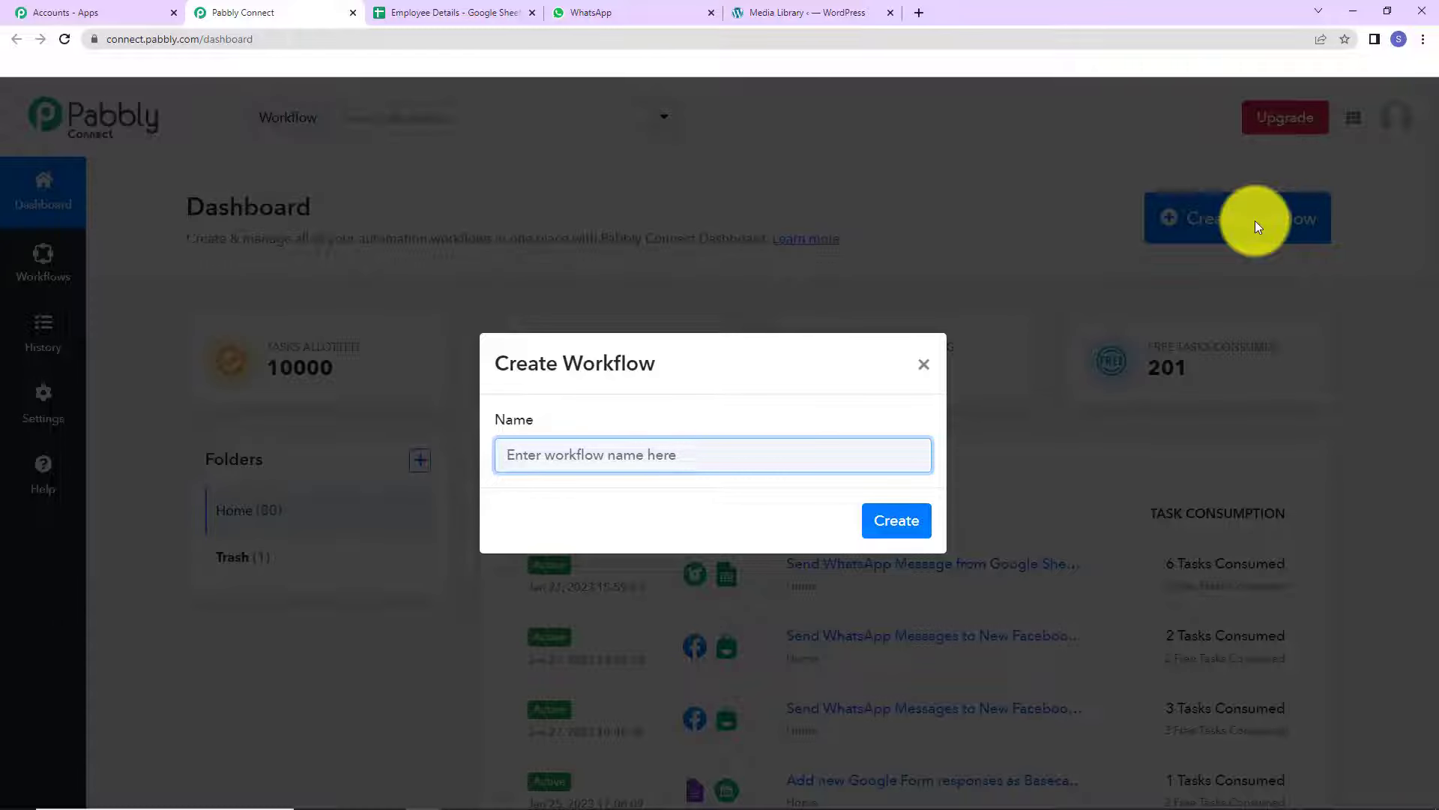
- Create a workflow named 'Send WhatsApp Message from Google Sheets in Bulk'
text(Send WhatsApp Message from Google Sheets in Bulk)
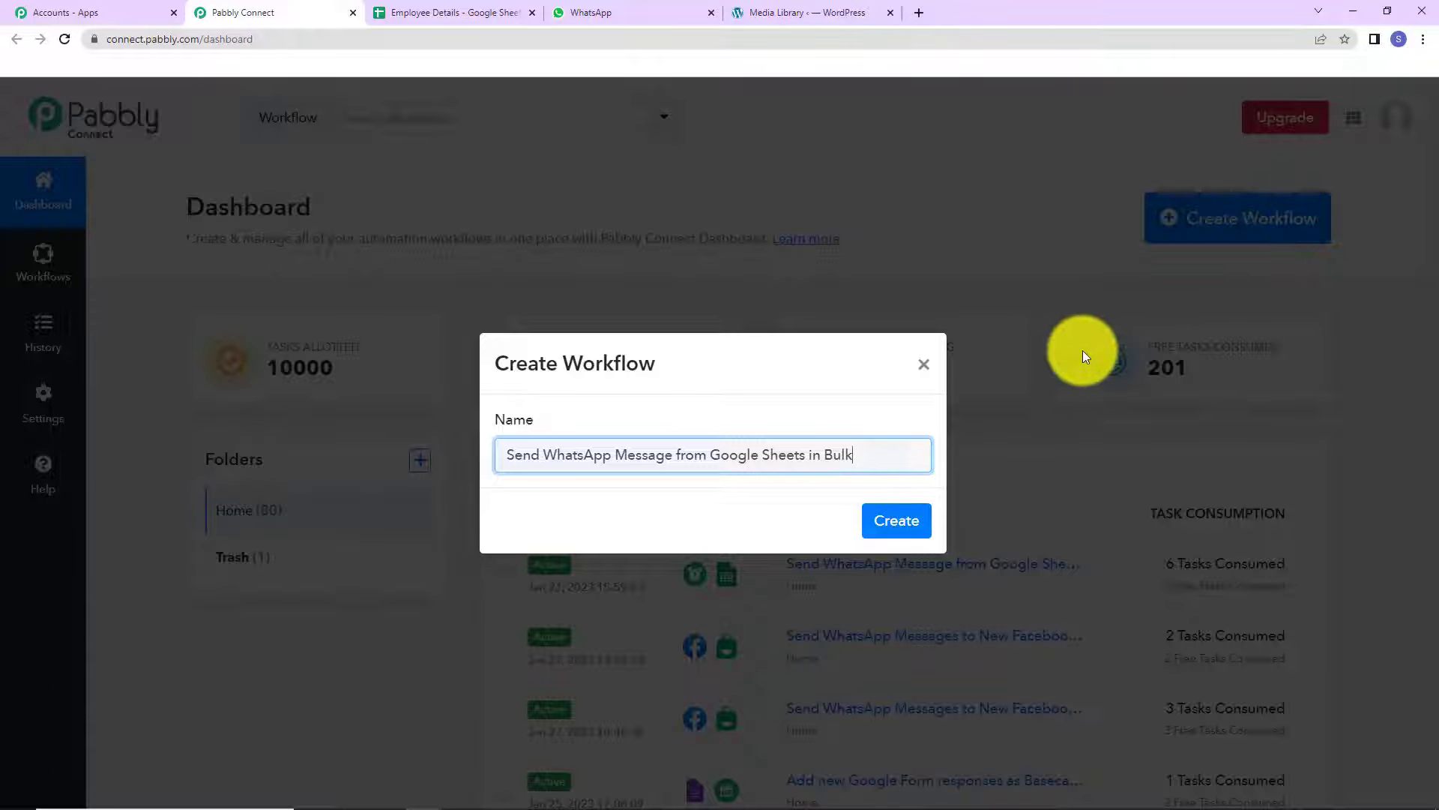
click(908, 523)
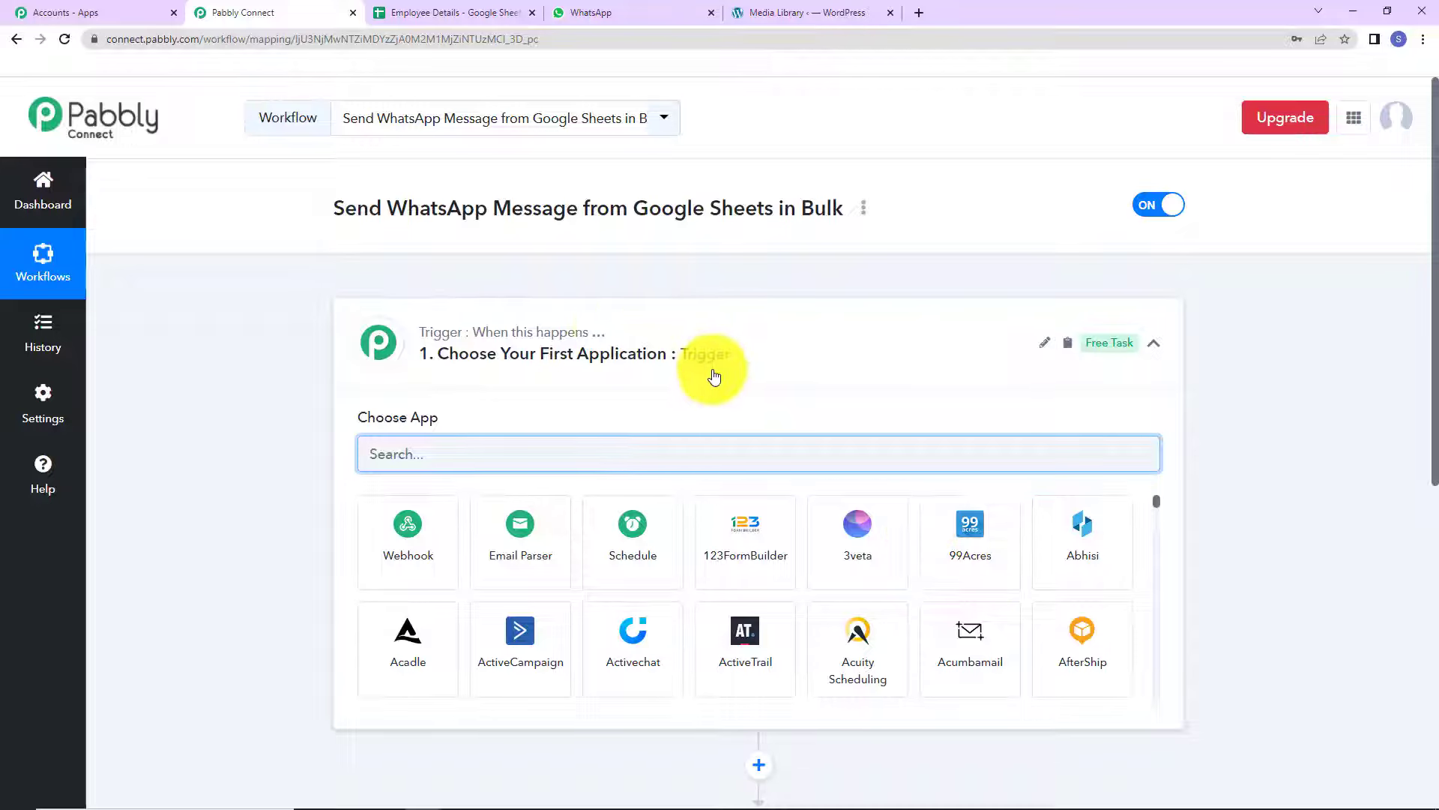
scroll(716, 450, down, 2)
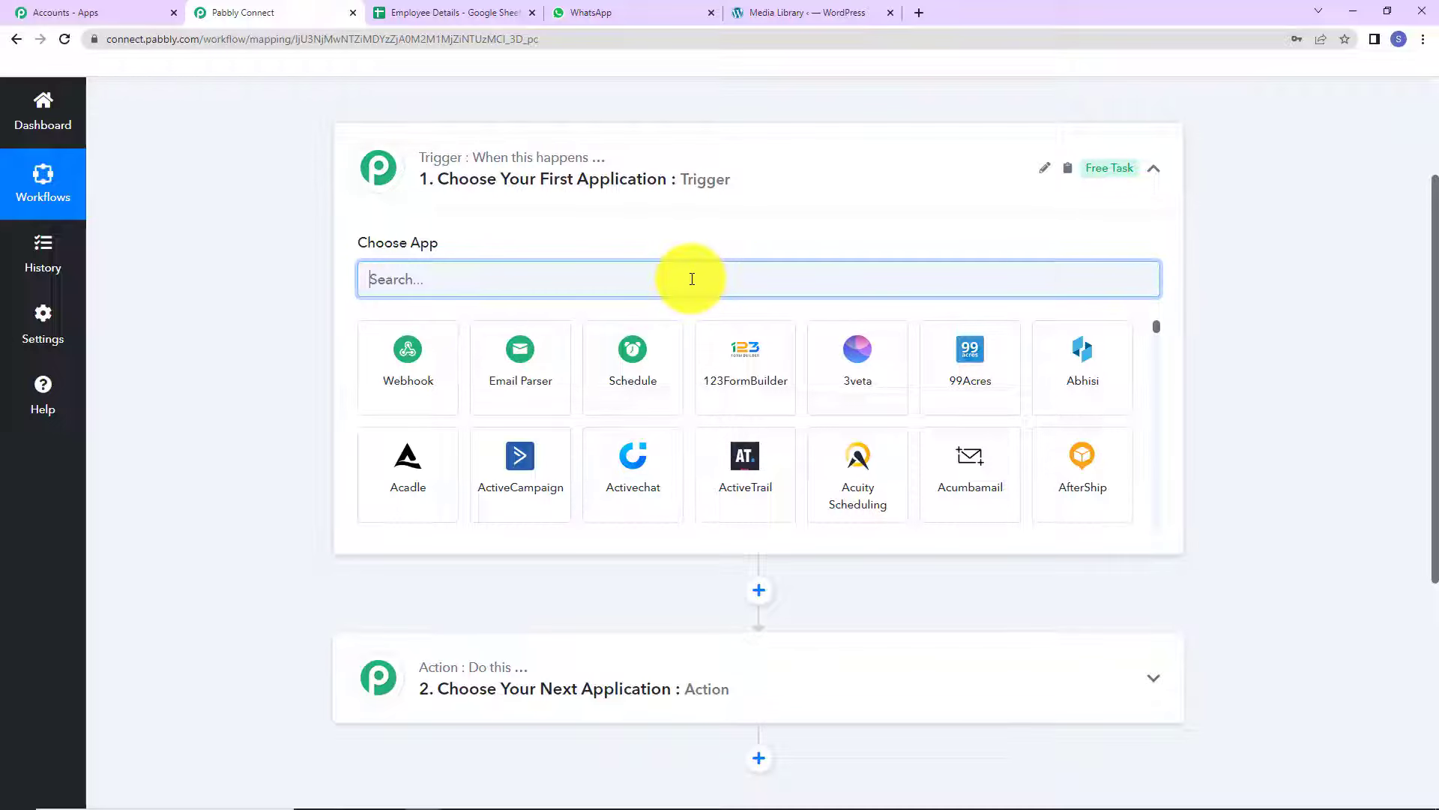
- Make Schedule by Pabbly the trigger, running Once
text(sch)
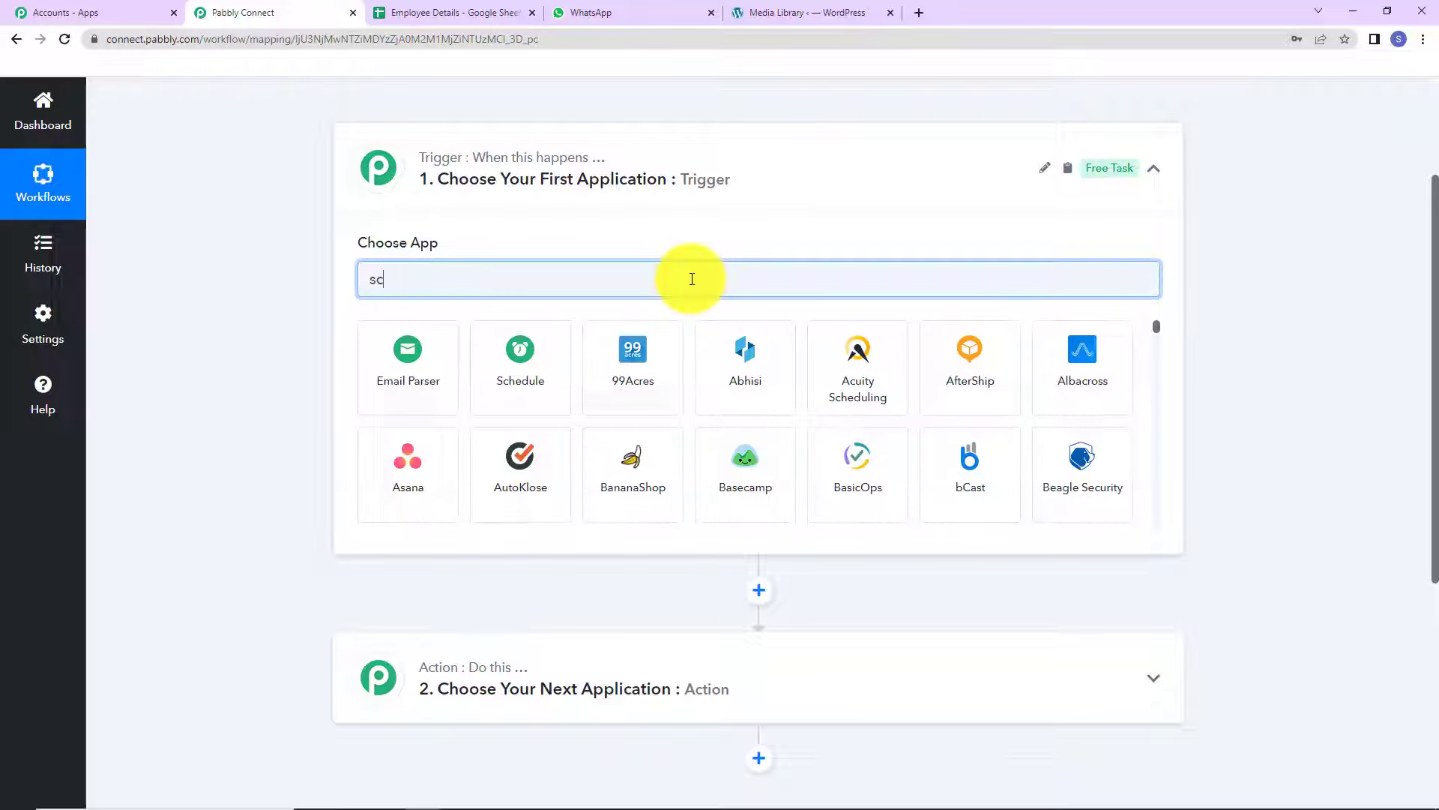
click(446, 359)
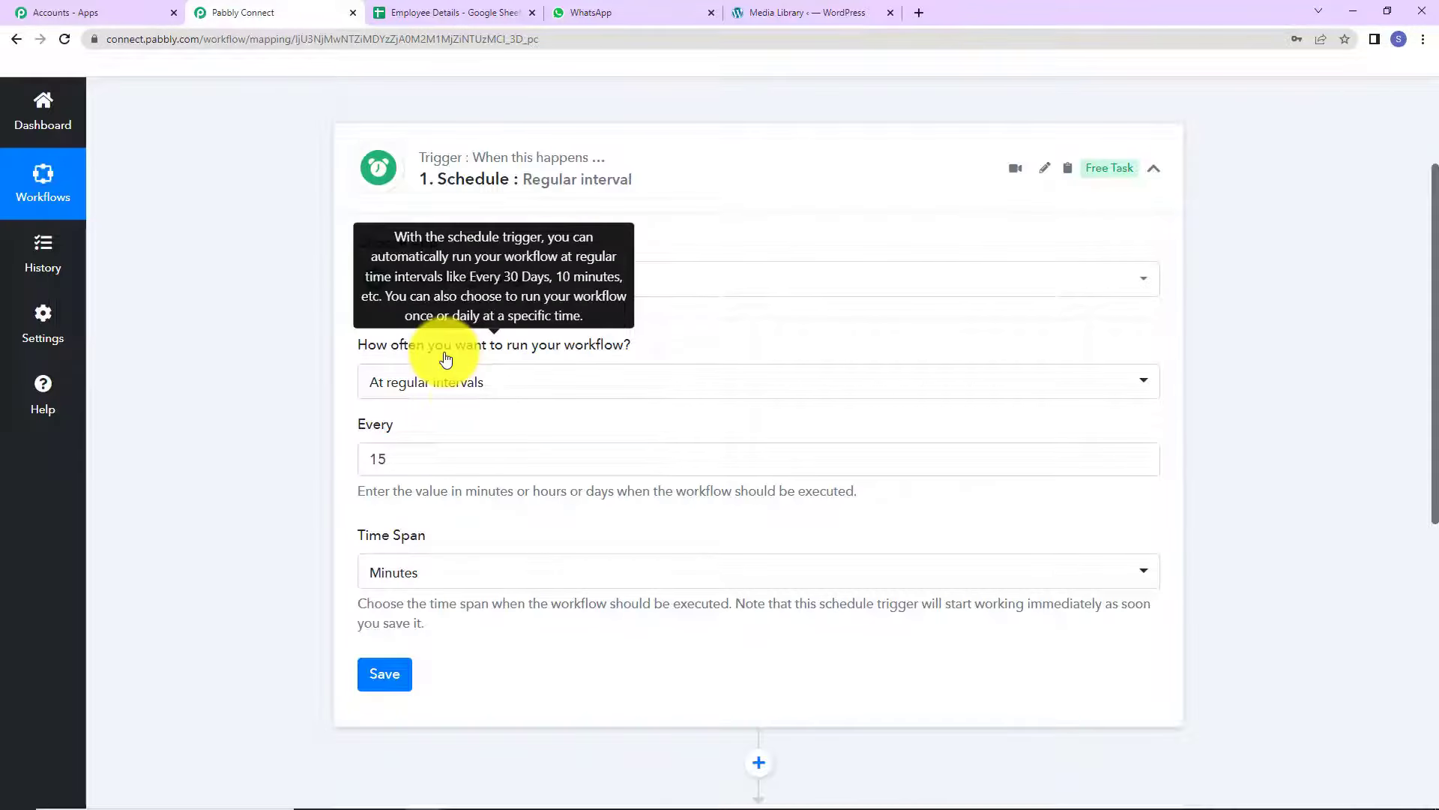
click(475, 384)
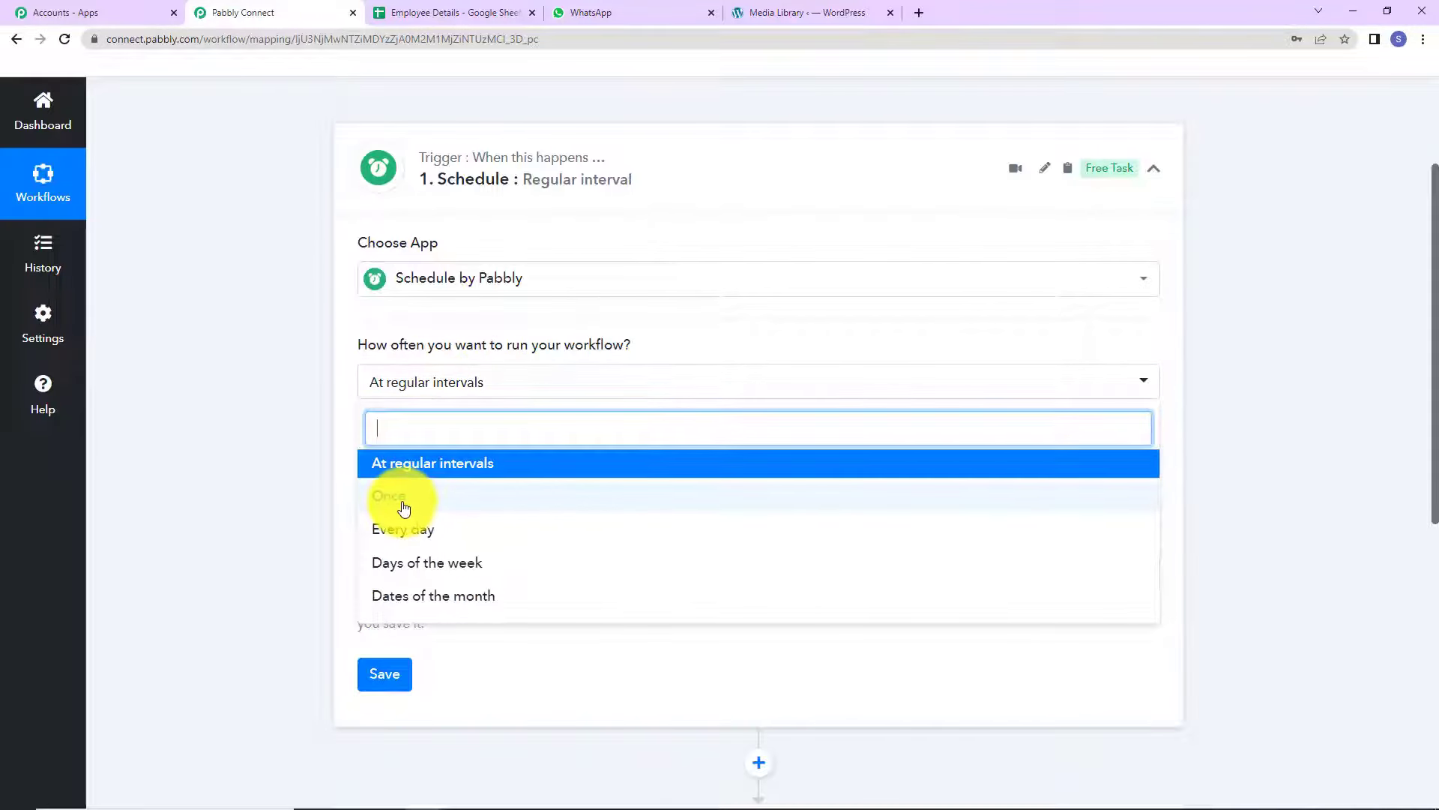
click(401, 506)
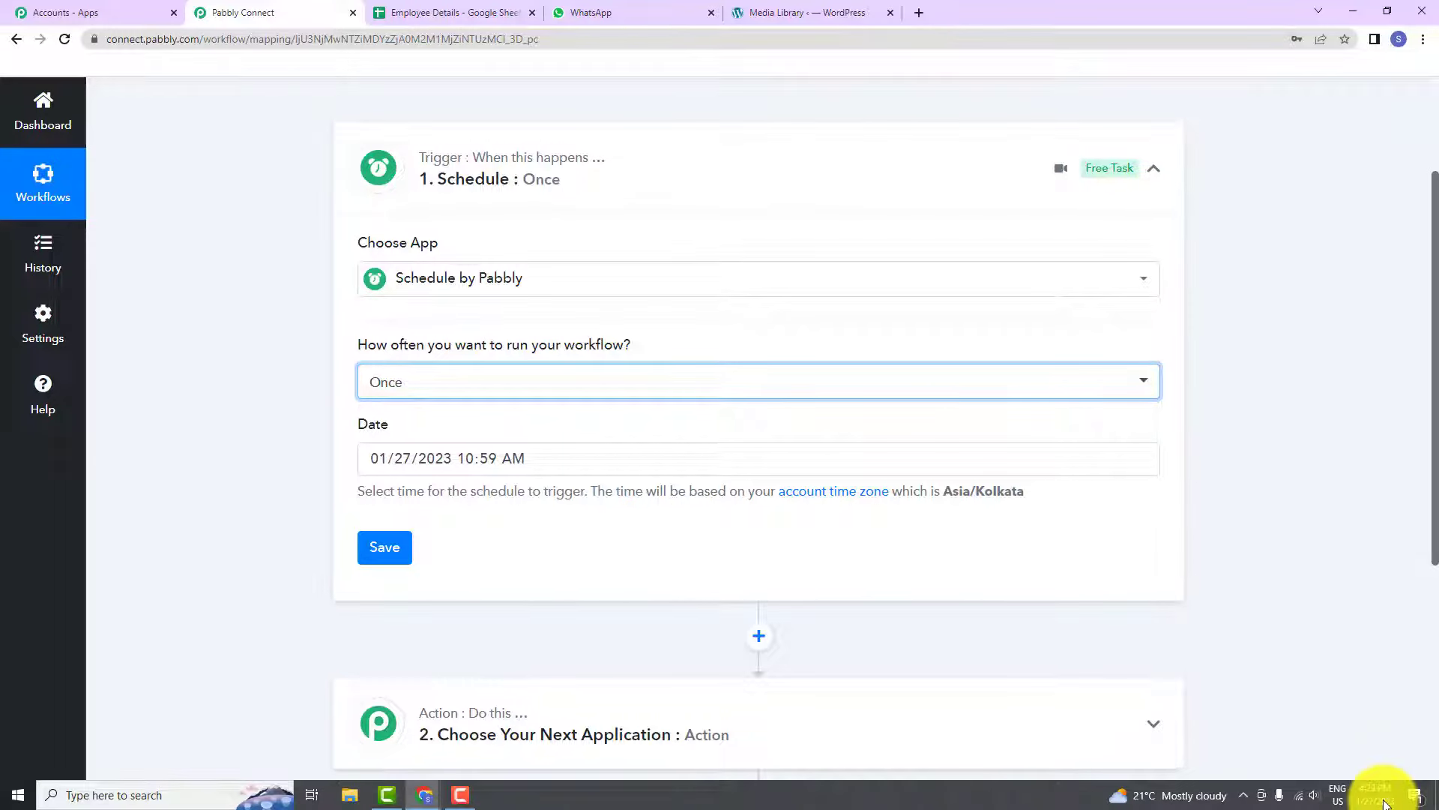
- Set the run time to 01/27/2023 04:35 PM and save the schedule trigger
click(487, 458)
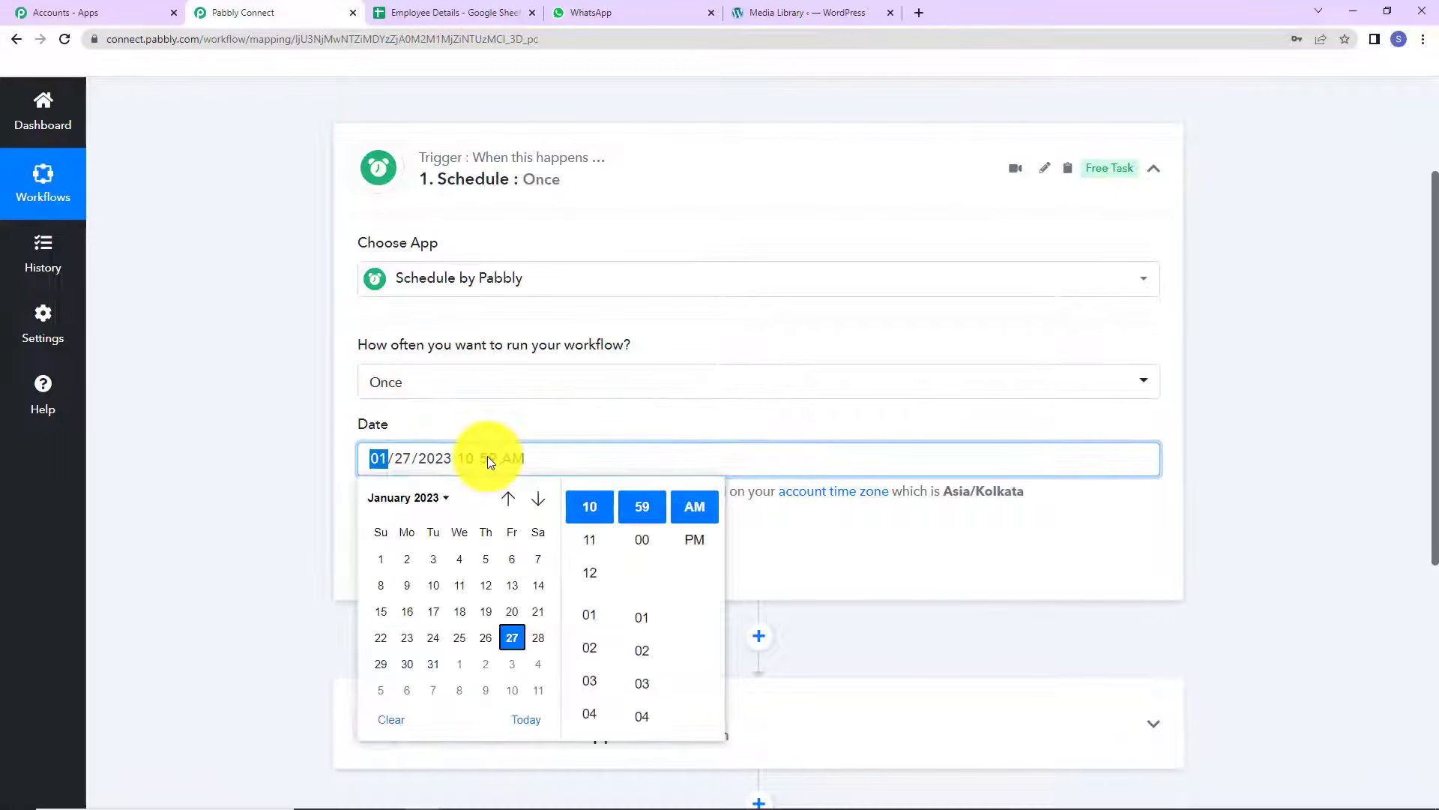
click(590, 710)
scroll(637, 695, down, 5)
scroll(642, 693, down, 5)
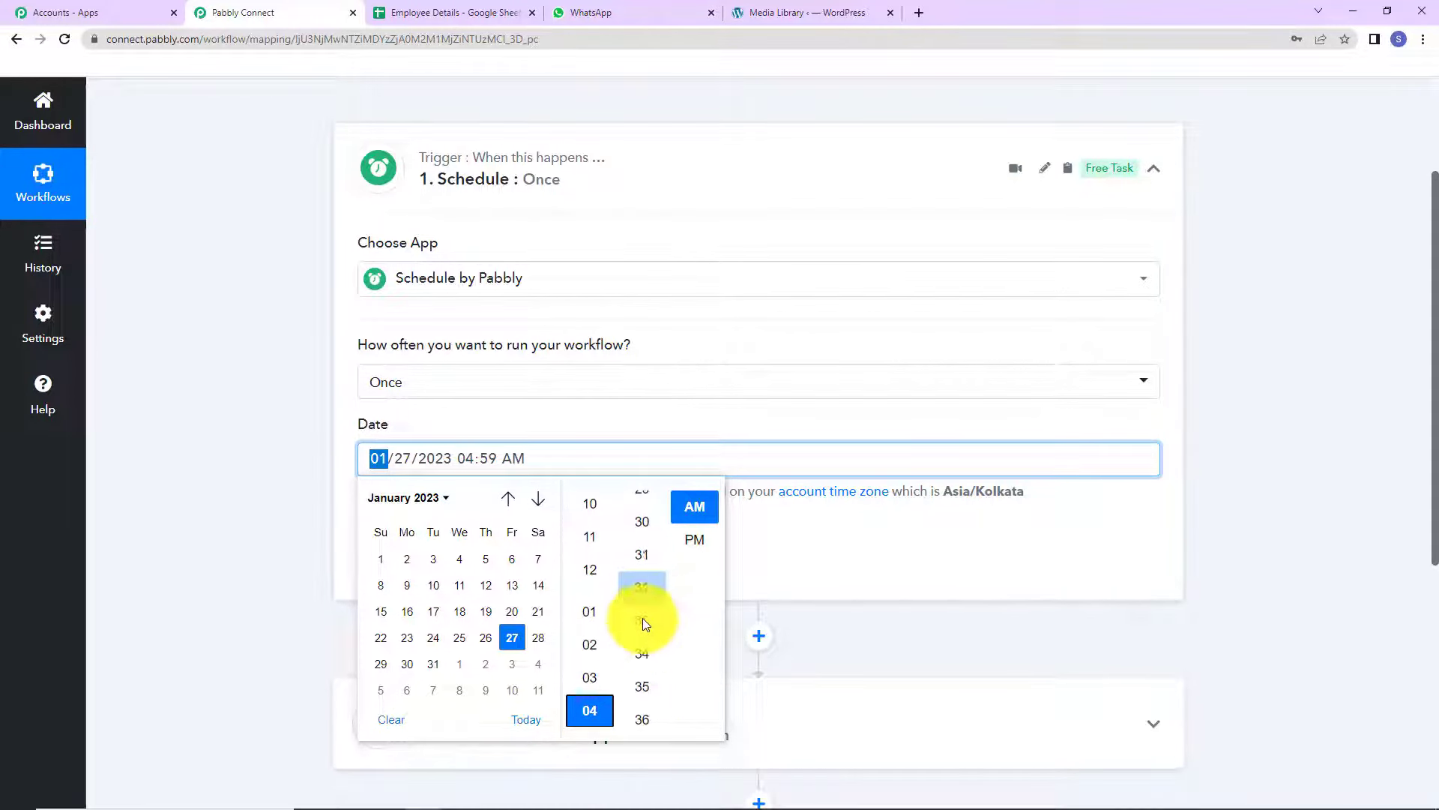
click(645, 690)
scroll(645, 690, up, 1)
click(694, 539)
click(213, 484)
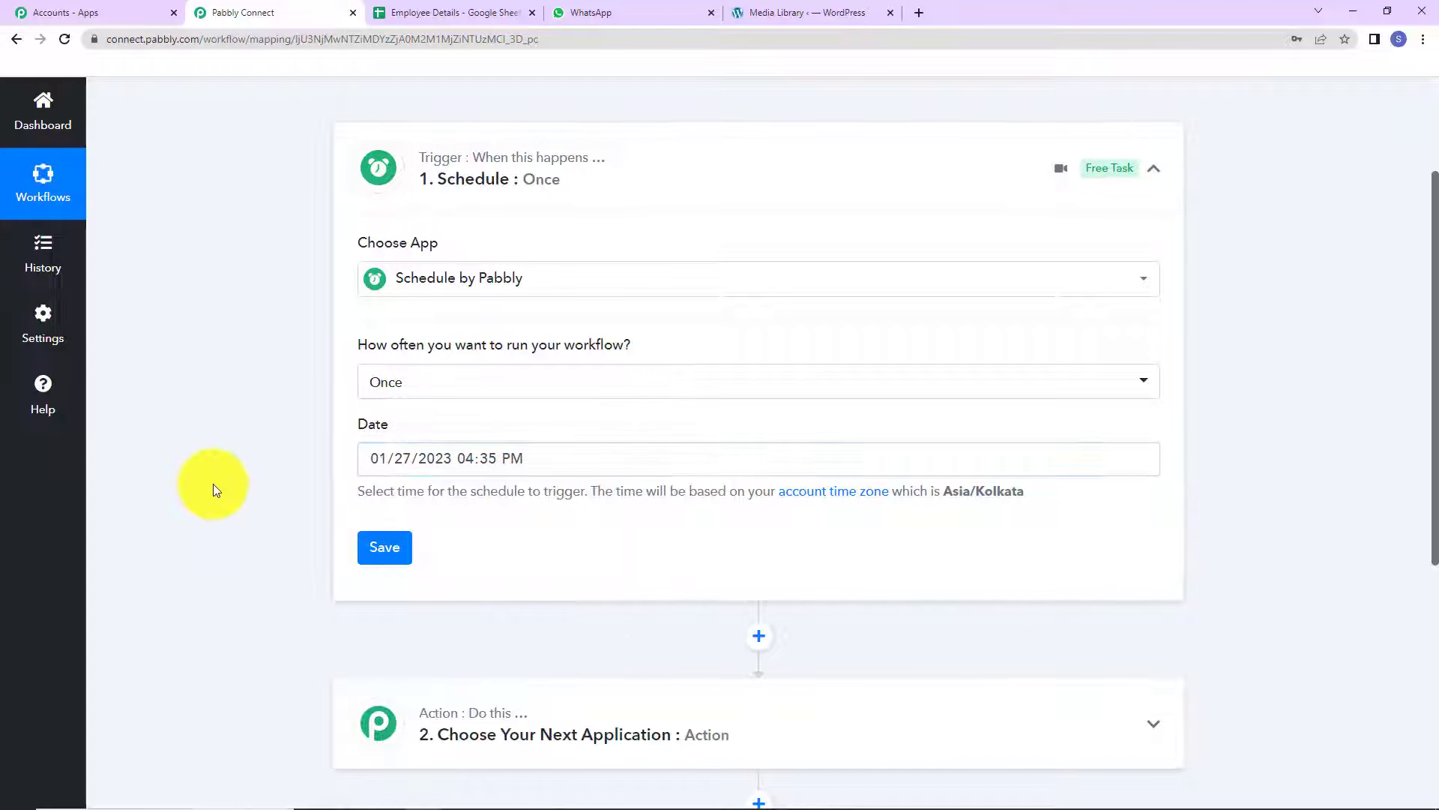
click(384, 547)
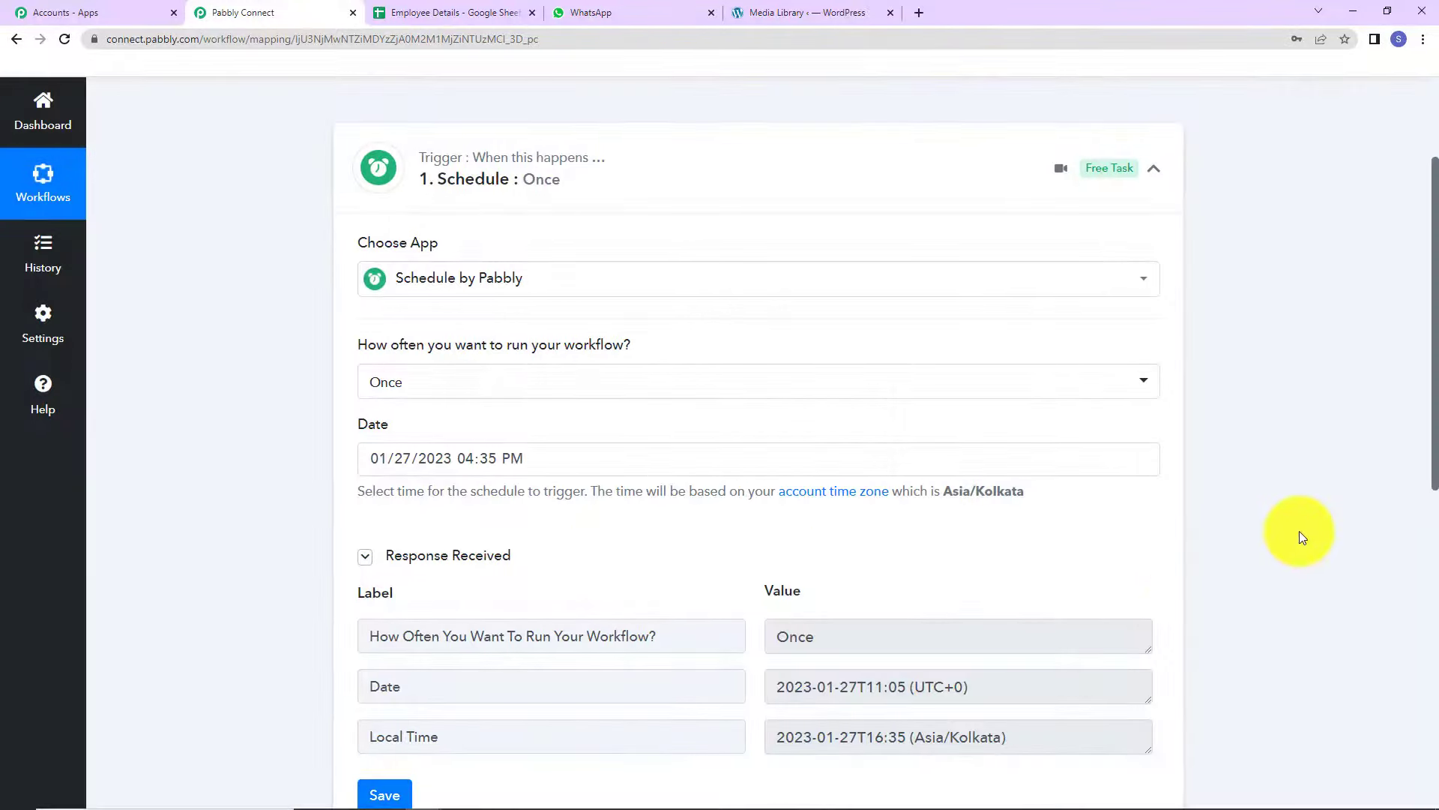
scroll(1271, 494, down, 7)
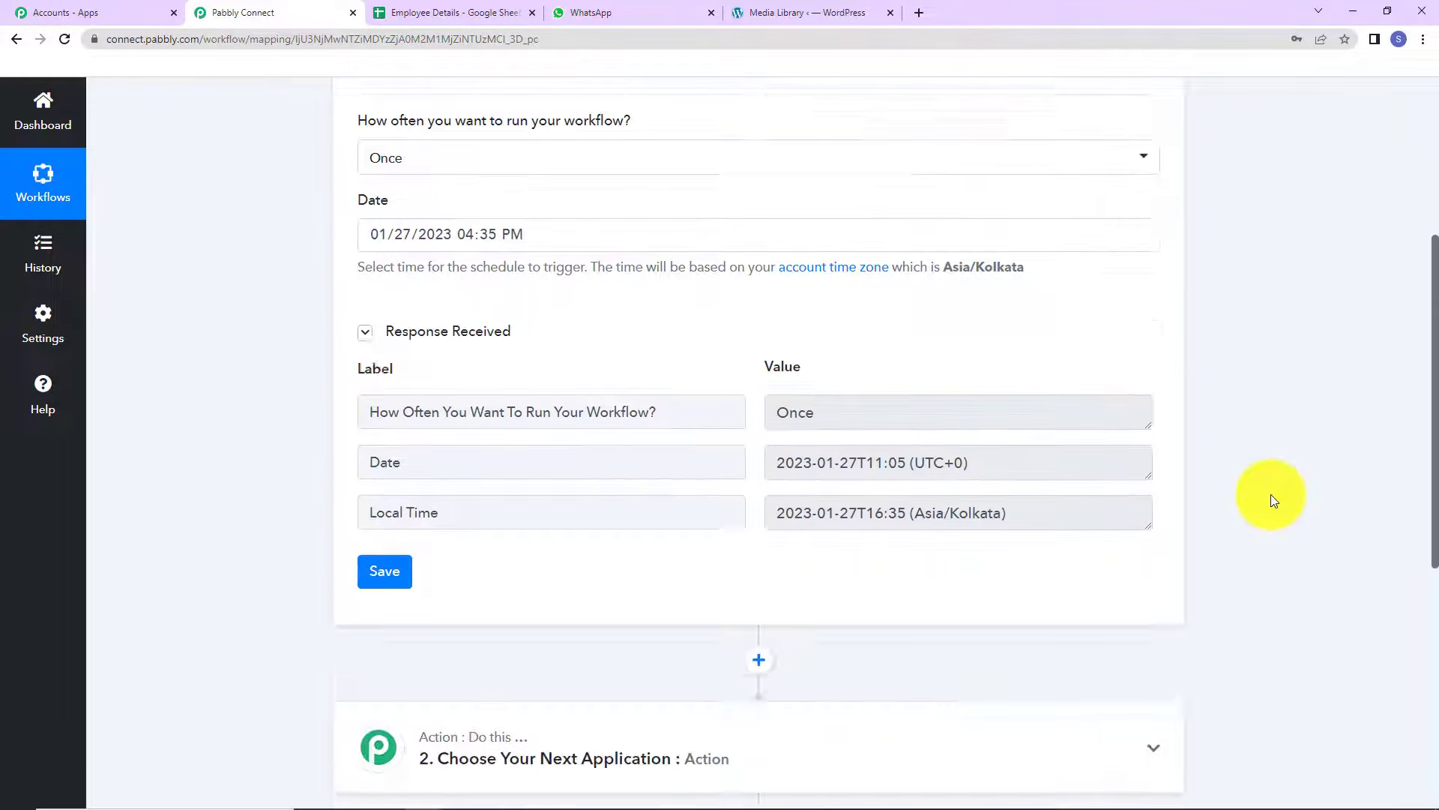
- Set the action step to Google Sheets with the Get Row(s) event
click(794, 445)
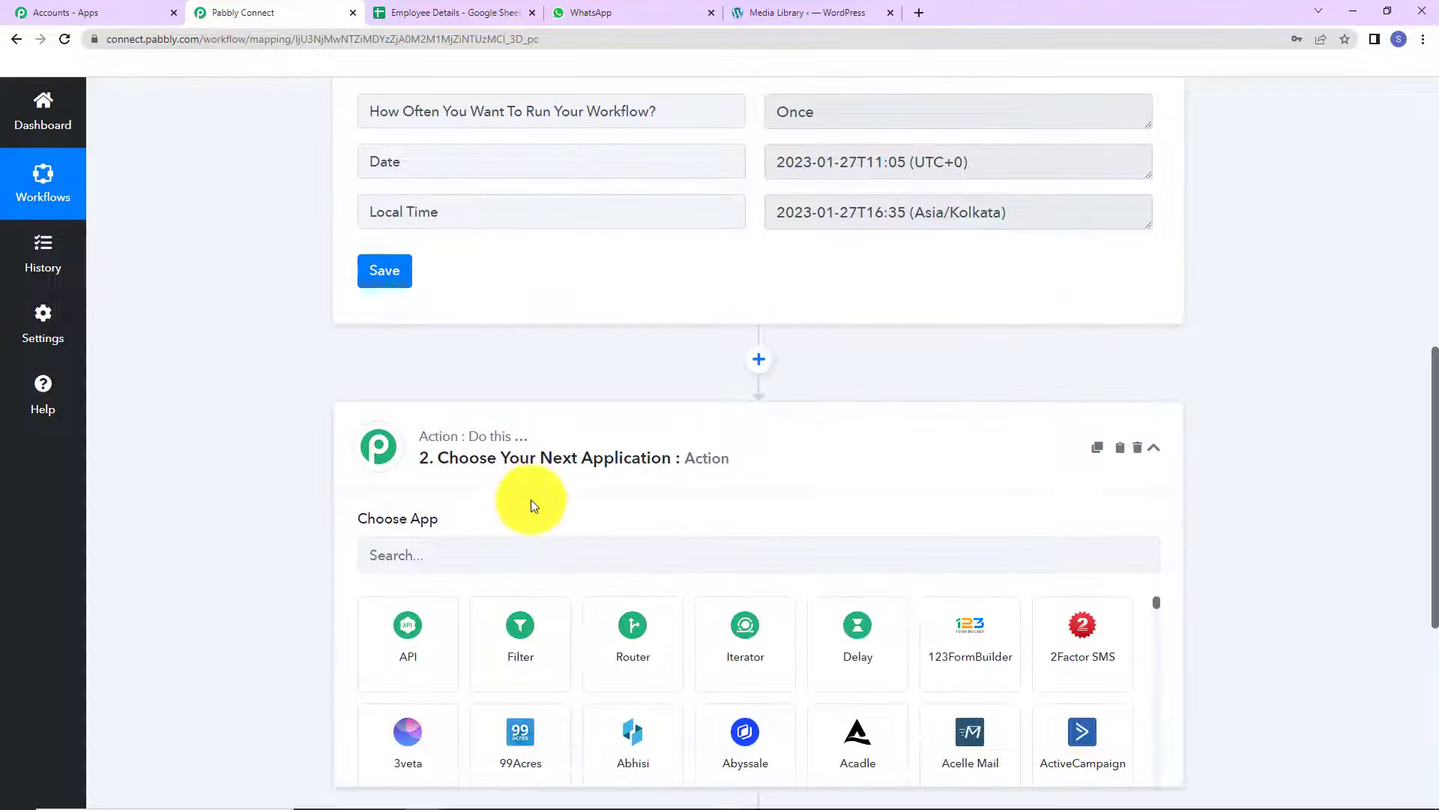
click(515, 561)
text(google)
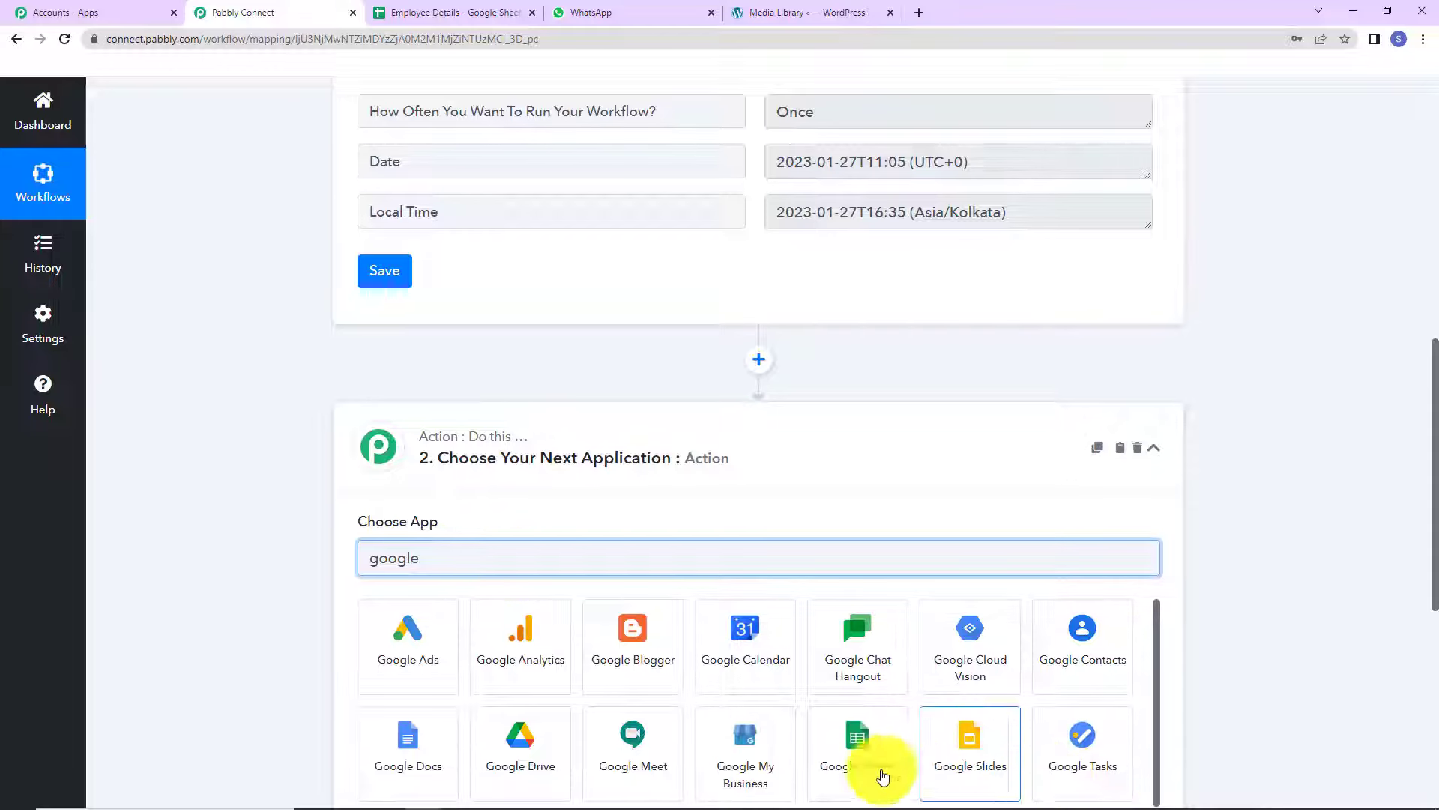
click(858, 758)
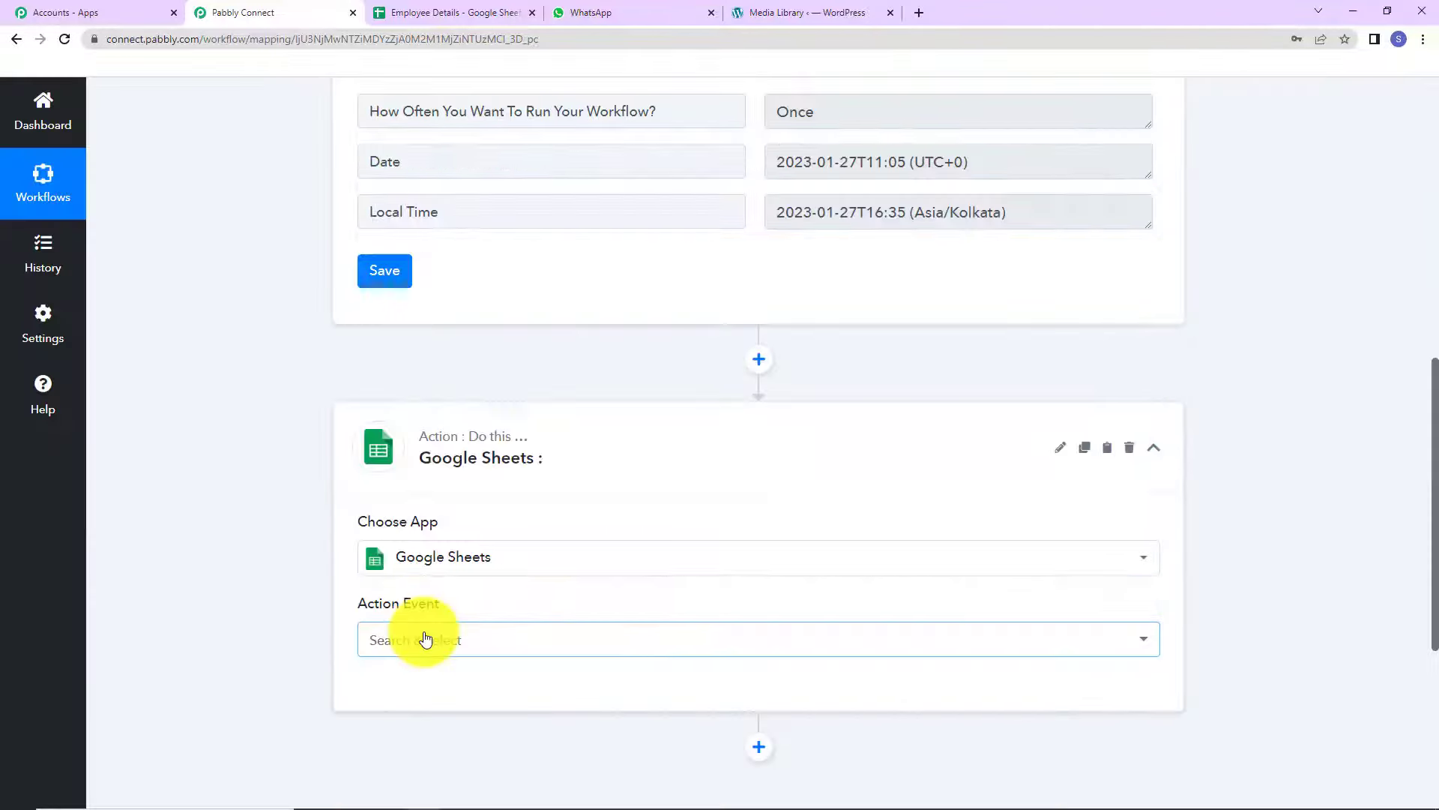
click(425, 638)
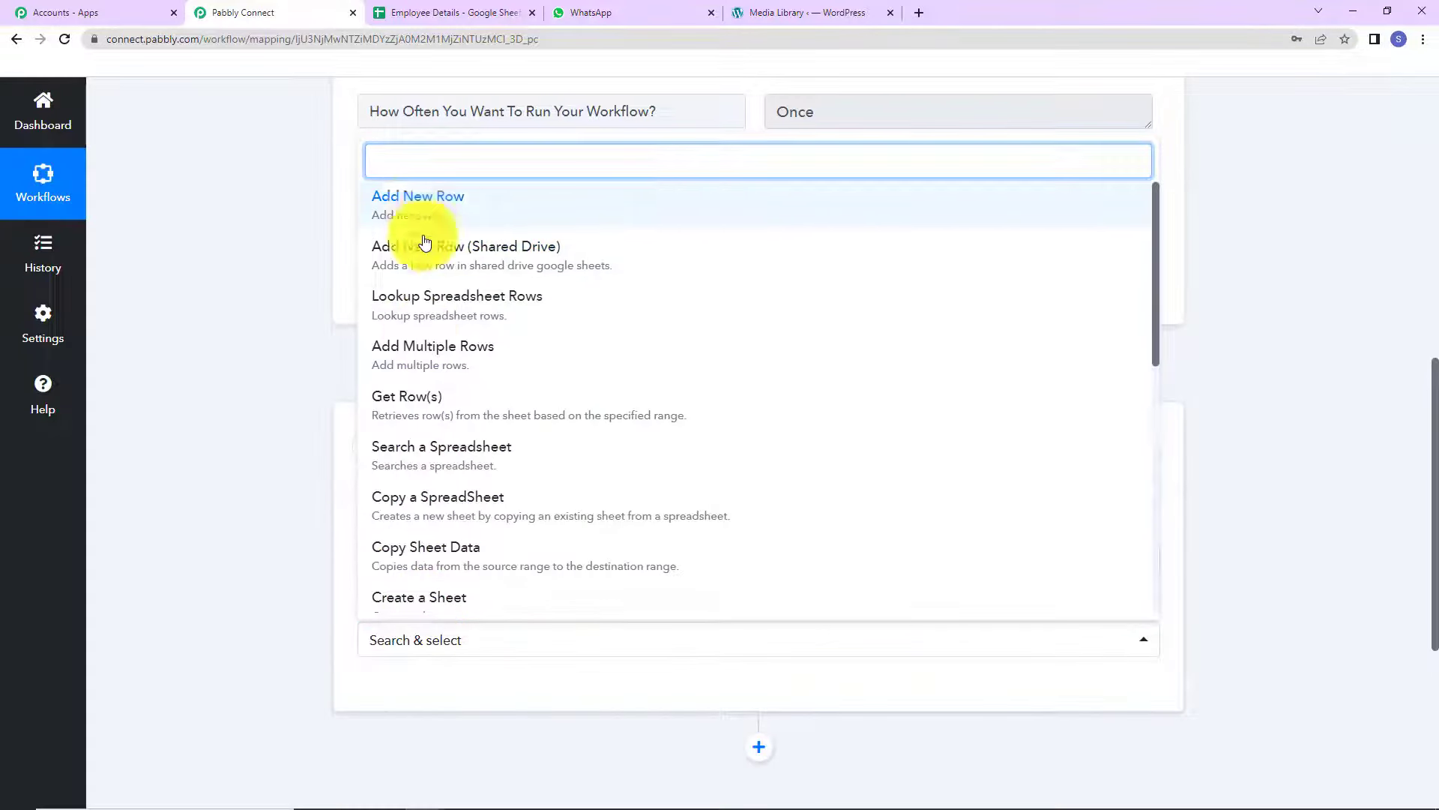
click(413, 413)
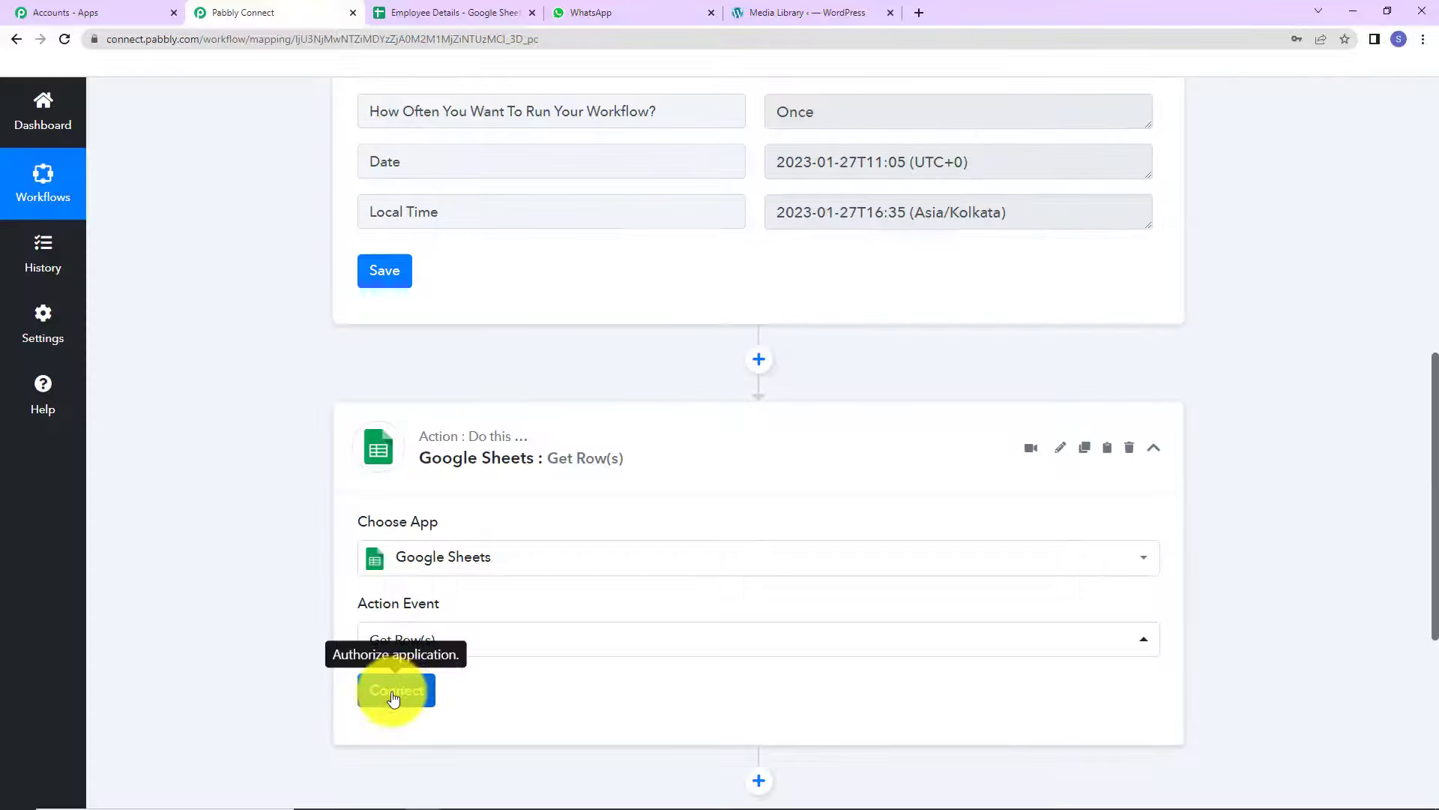
- Add and authorize a new Google Sheets connection with a Google account
click(390, 691)
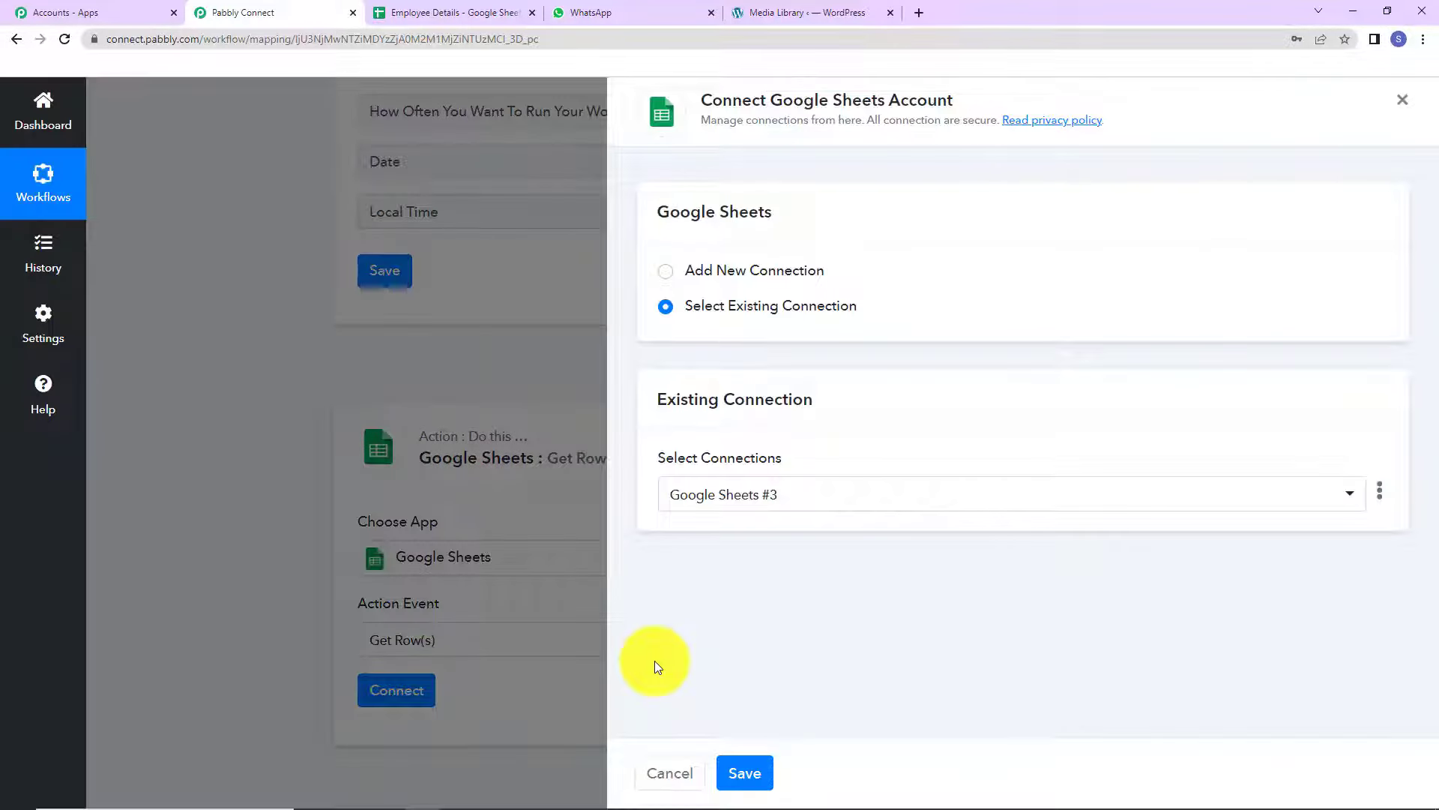
drag(770, 100, 948, 102)
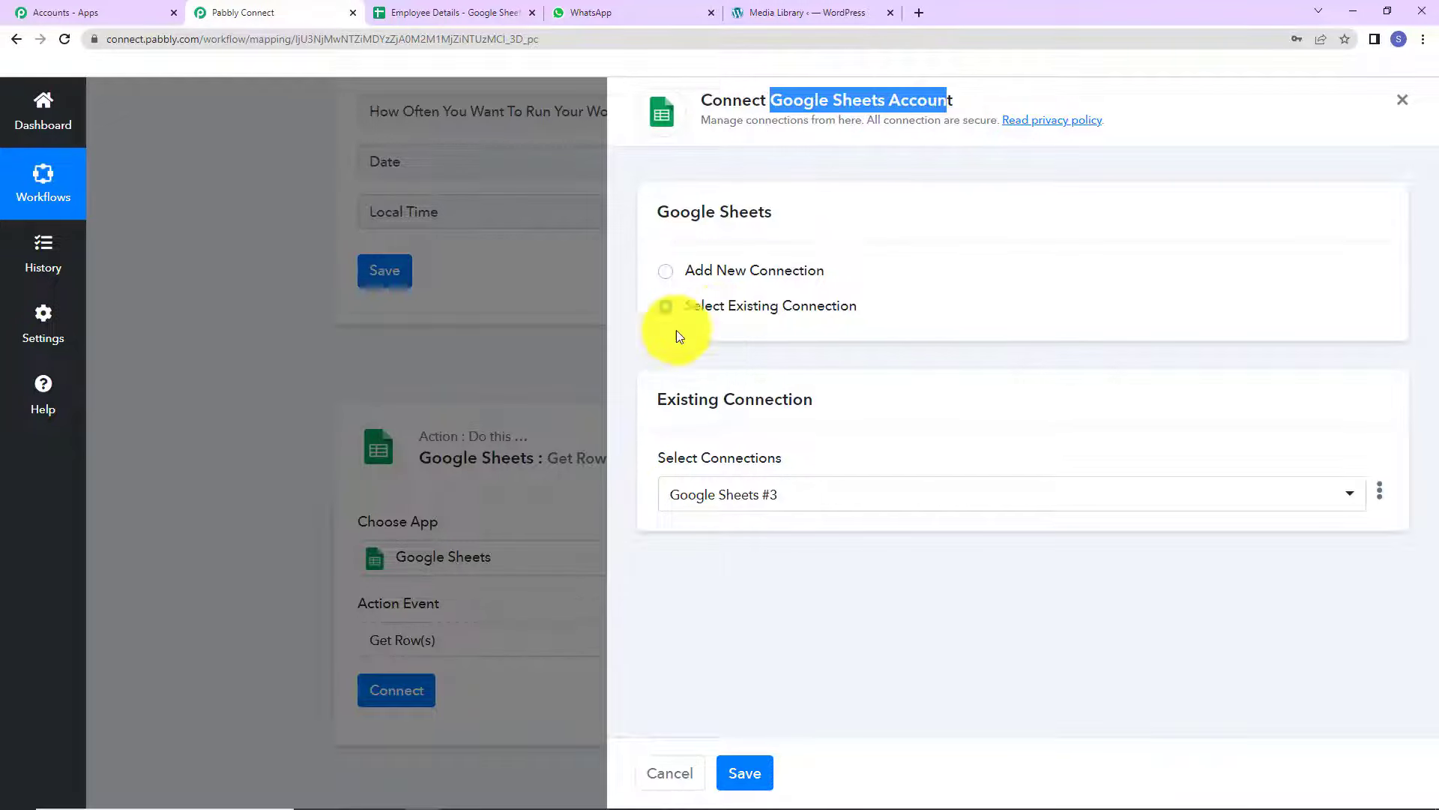
click(670, 272)
click(791, 480)
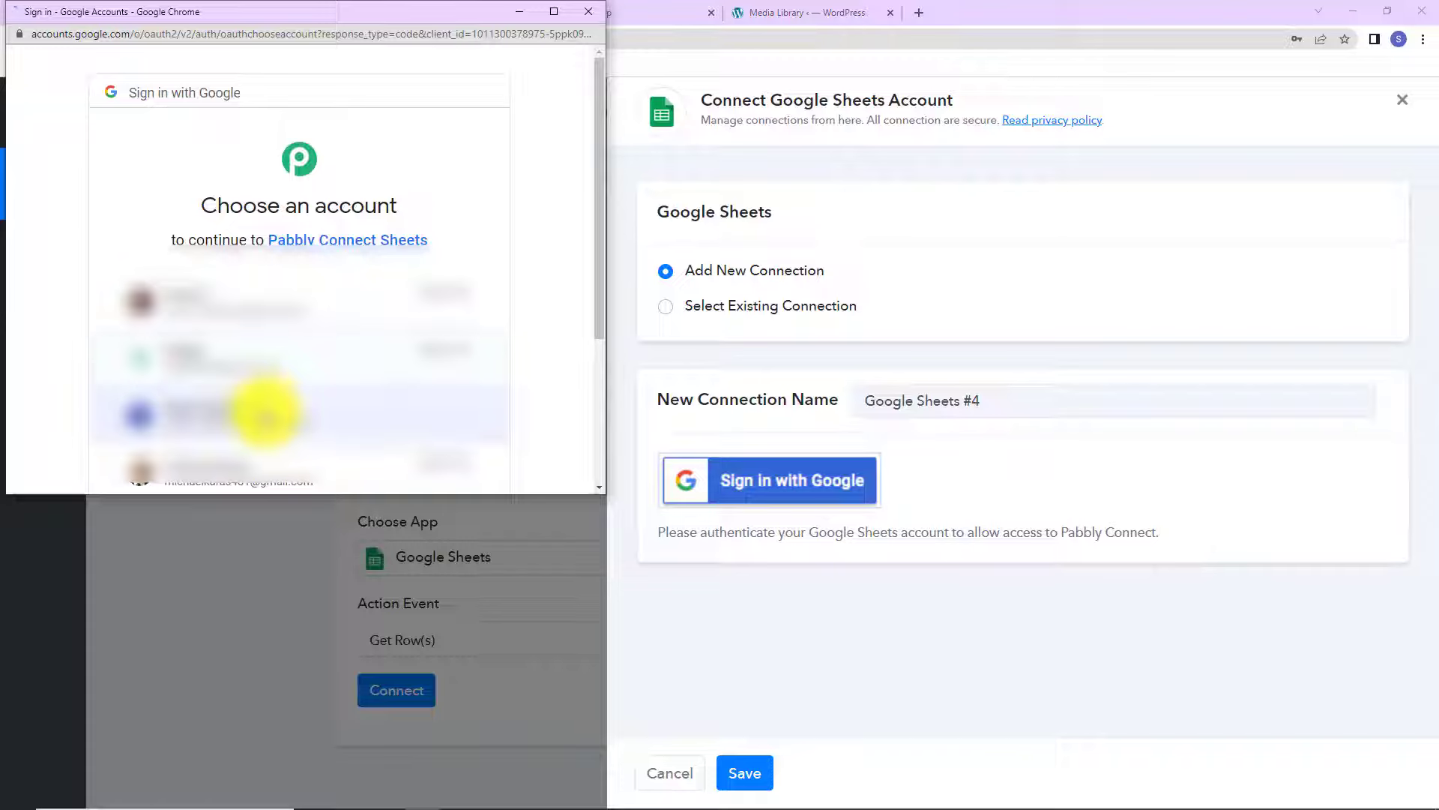
scroll(264, 415, down, 1)
click(375, 378)
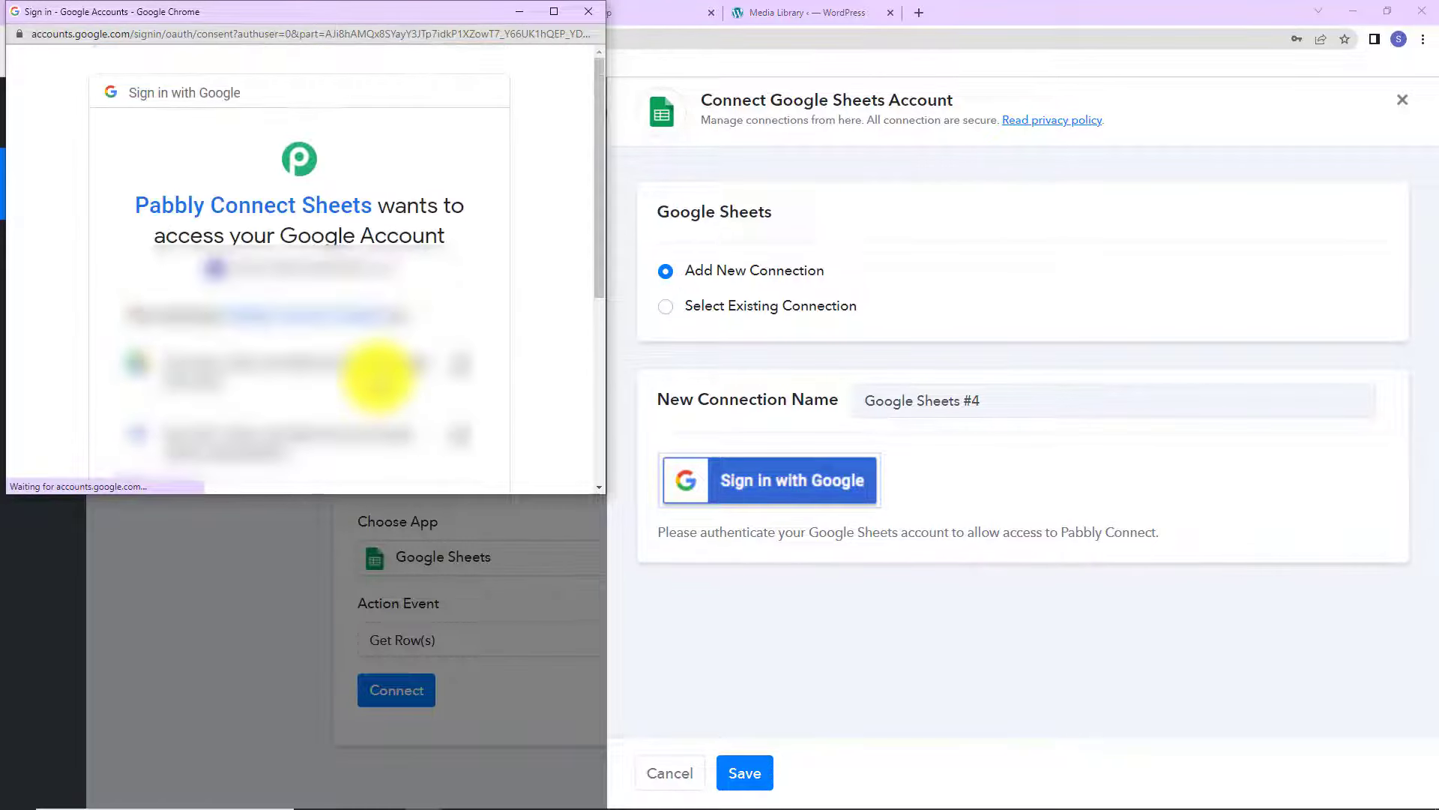
scroll(379, 377, down, 5)
click(390, 360)
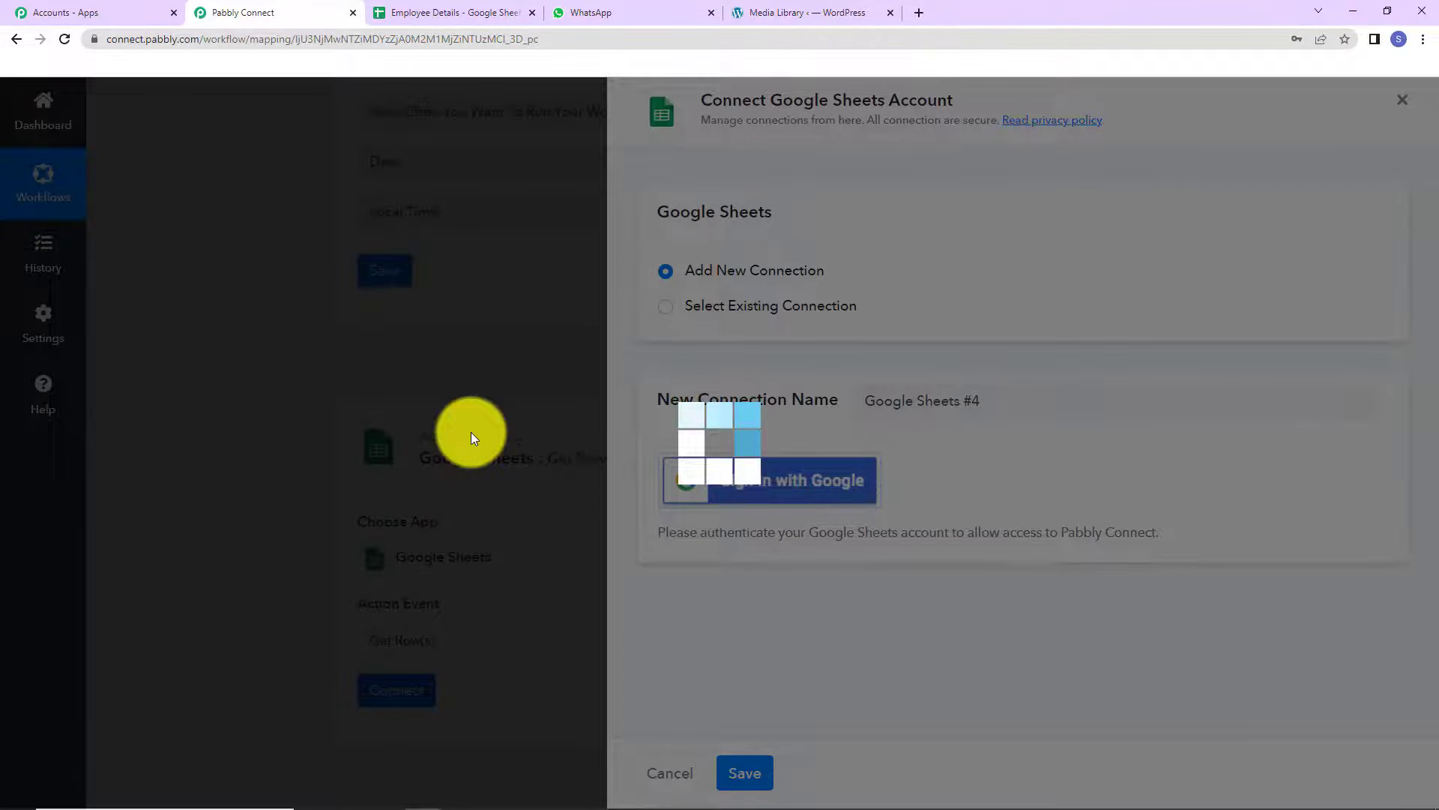
- Check the sheet name, then point Get Row(s) at the Employee Details spreadsheet
scroll(596, 478, down, 5)
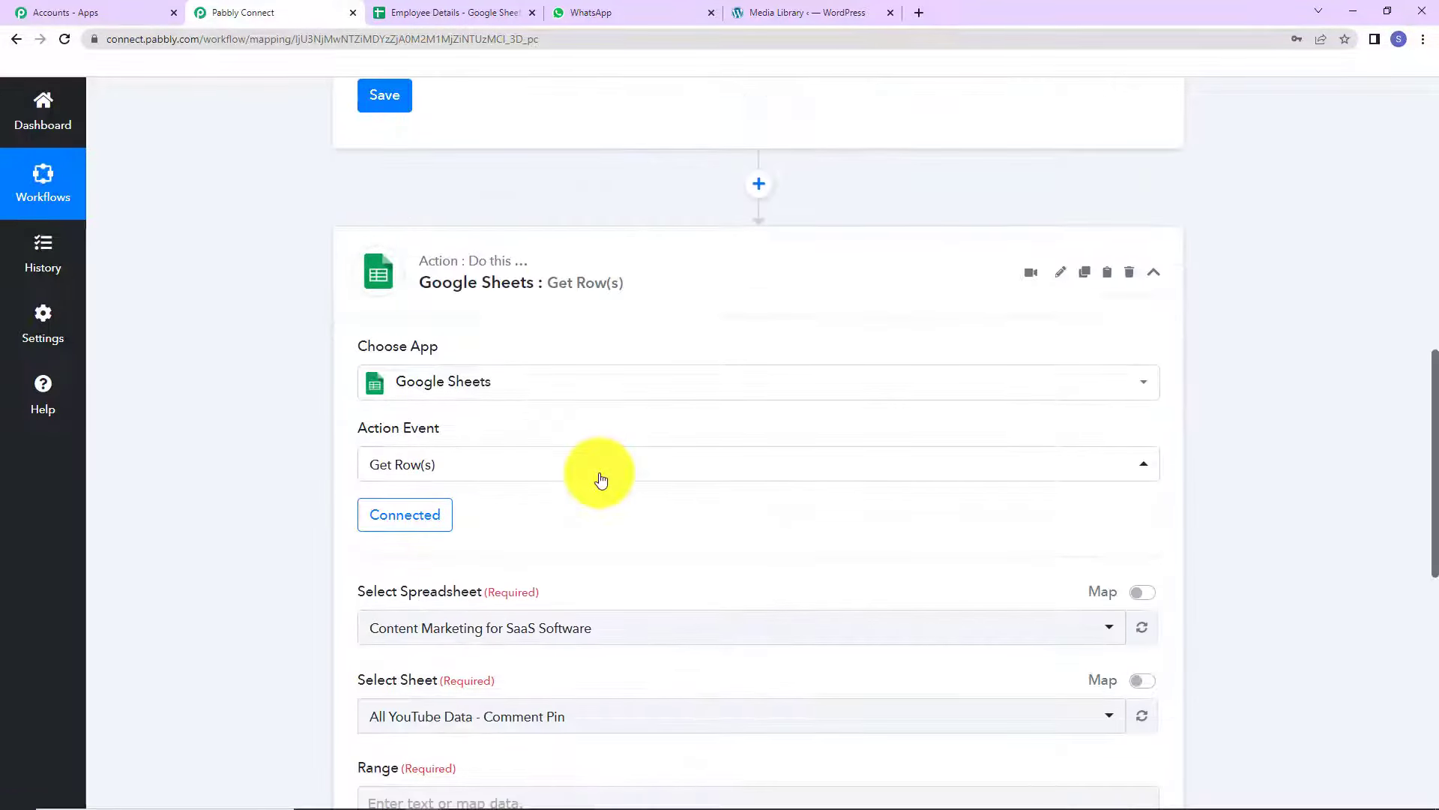
scroll(600, 480, down, 2)
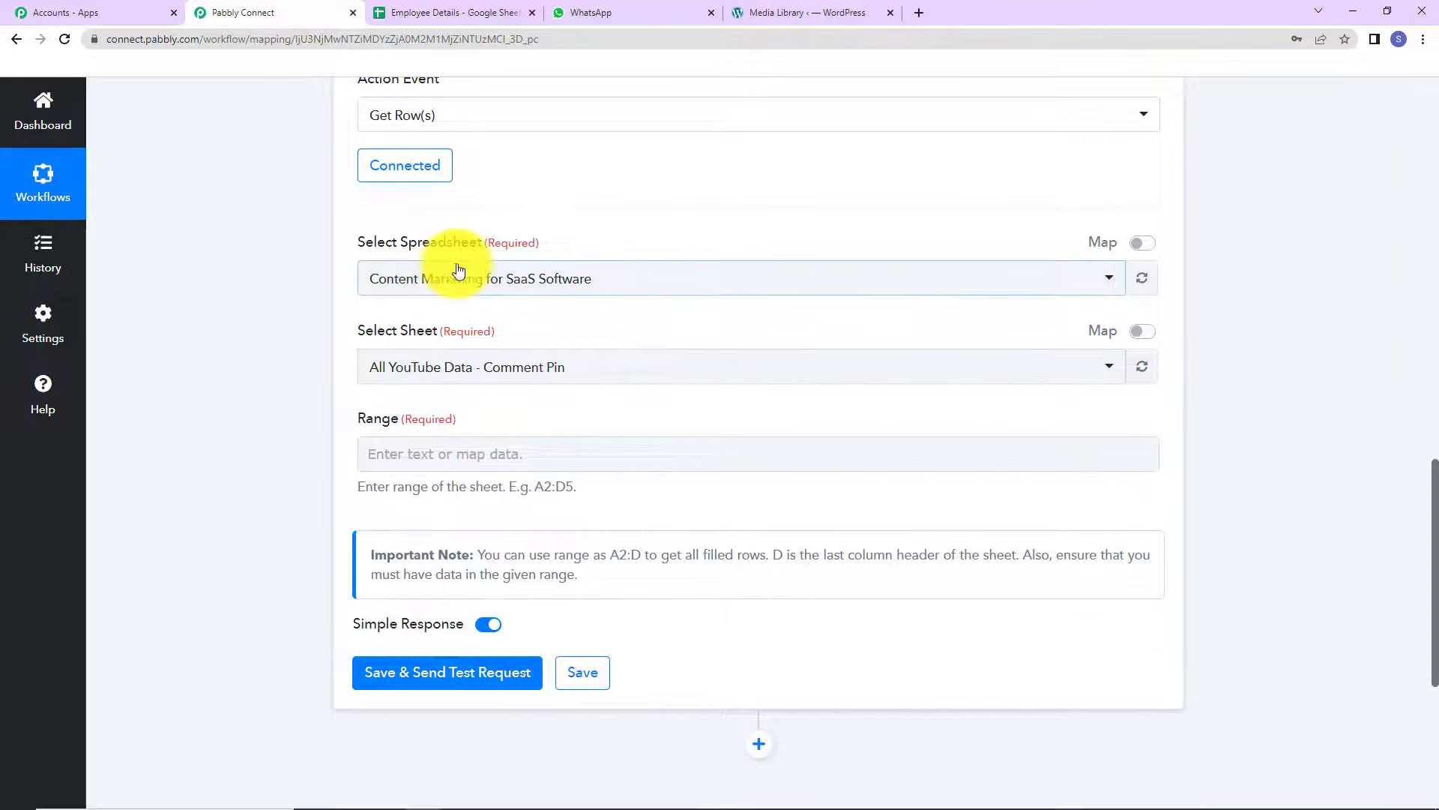
click(472, 12)
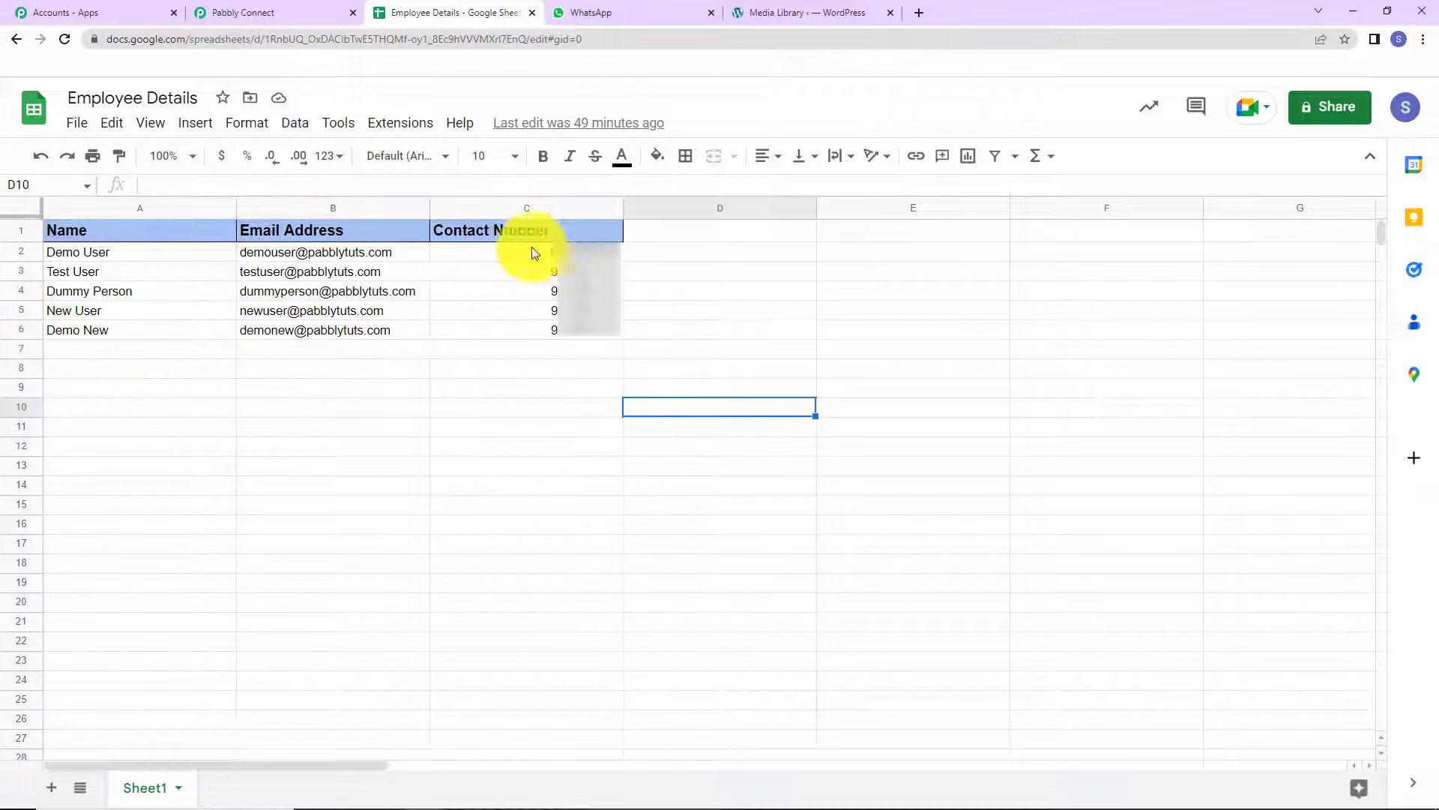
click(299, 12)
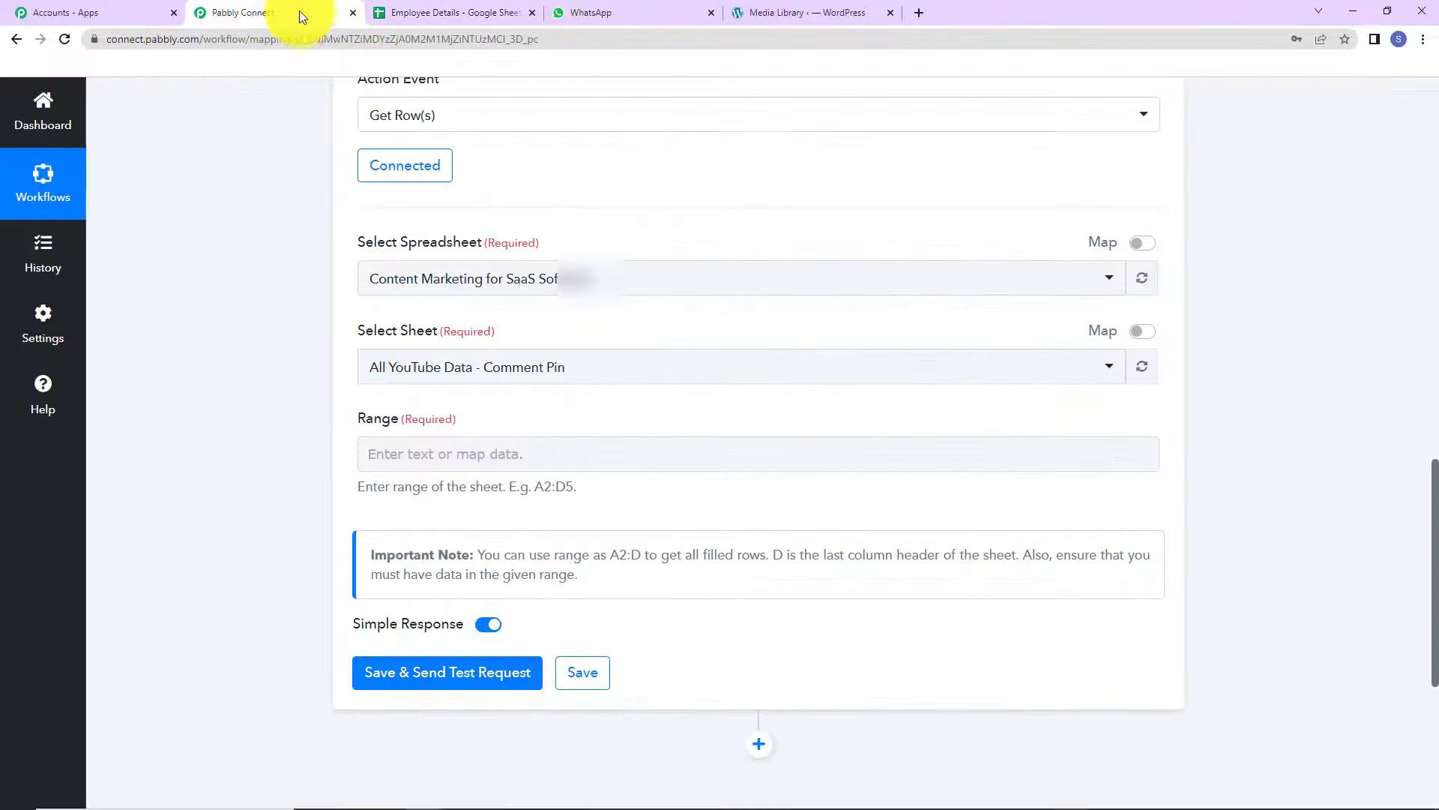
click(619, 283)
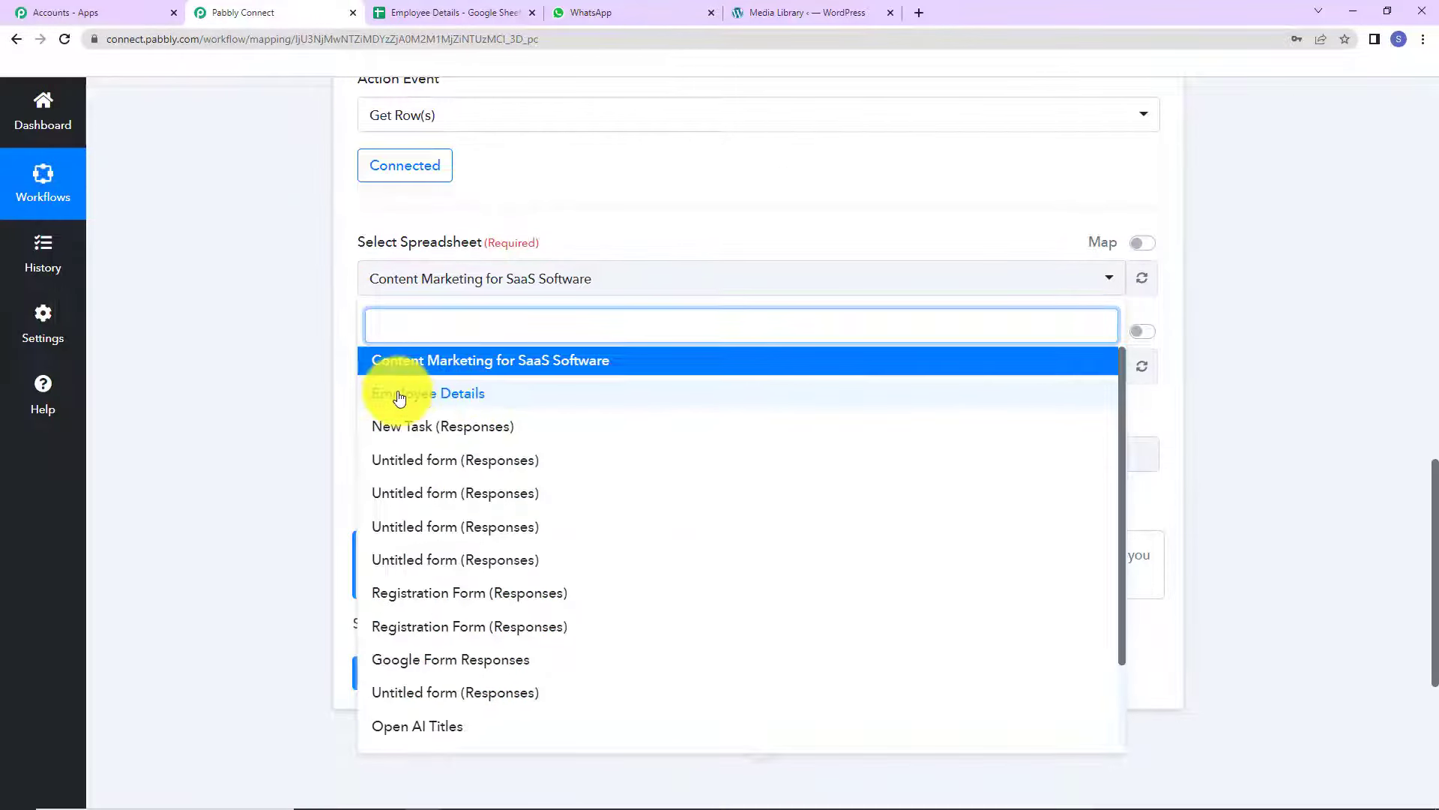
click(457, 392)
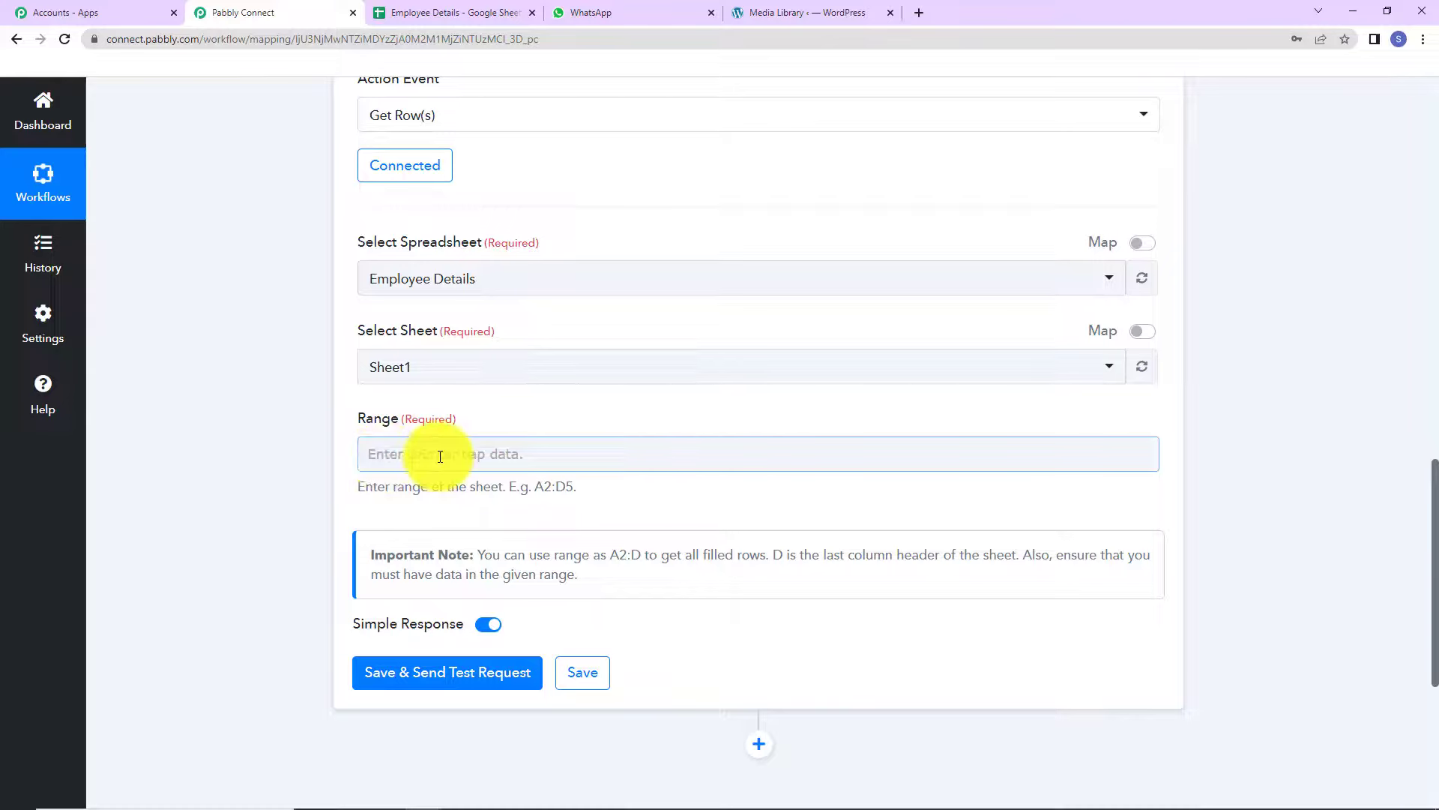
- Select cells A2 to C6 in Employee Details to see where the contact data ends
click(497, 15)
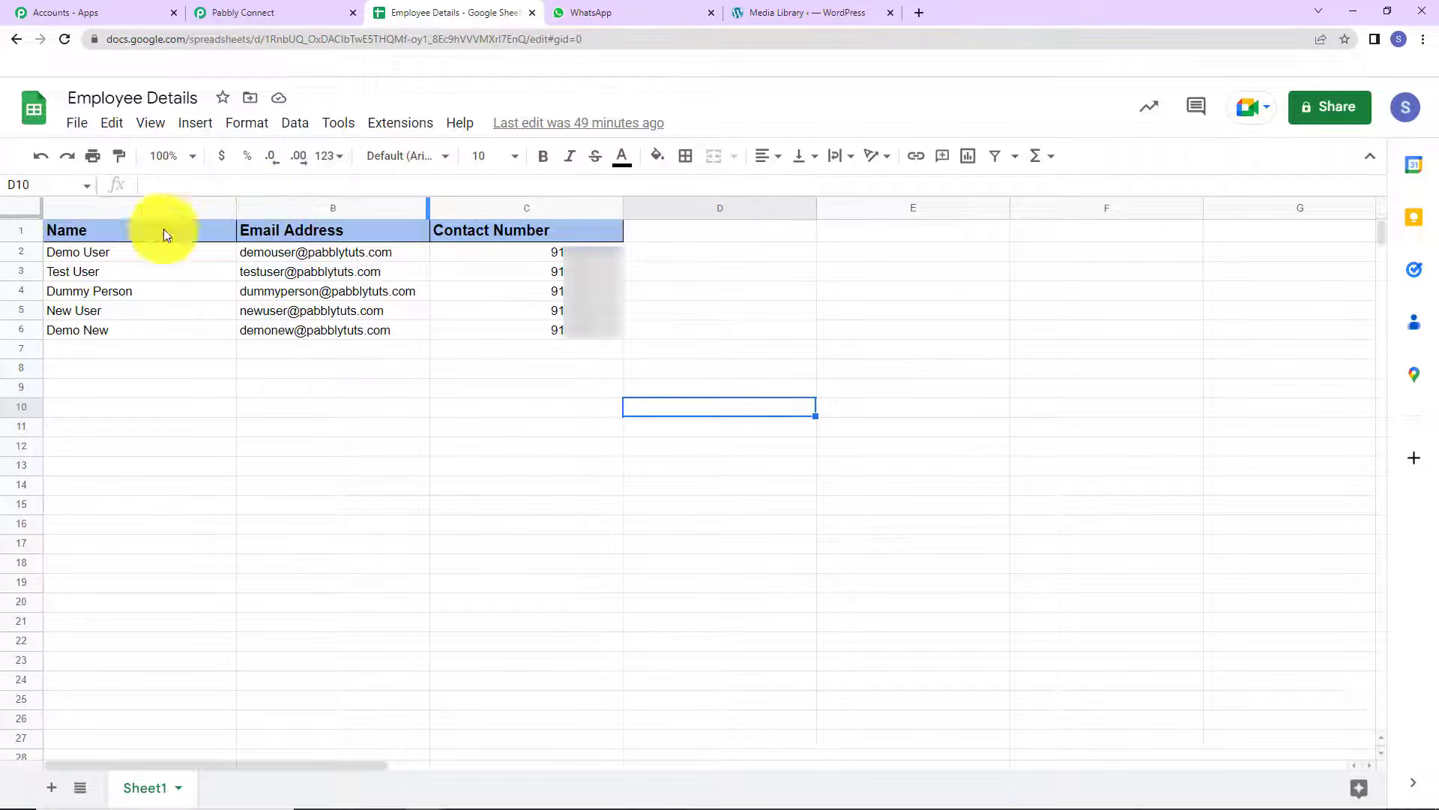
click(70, 254)
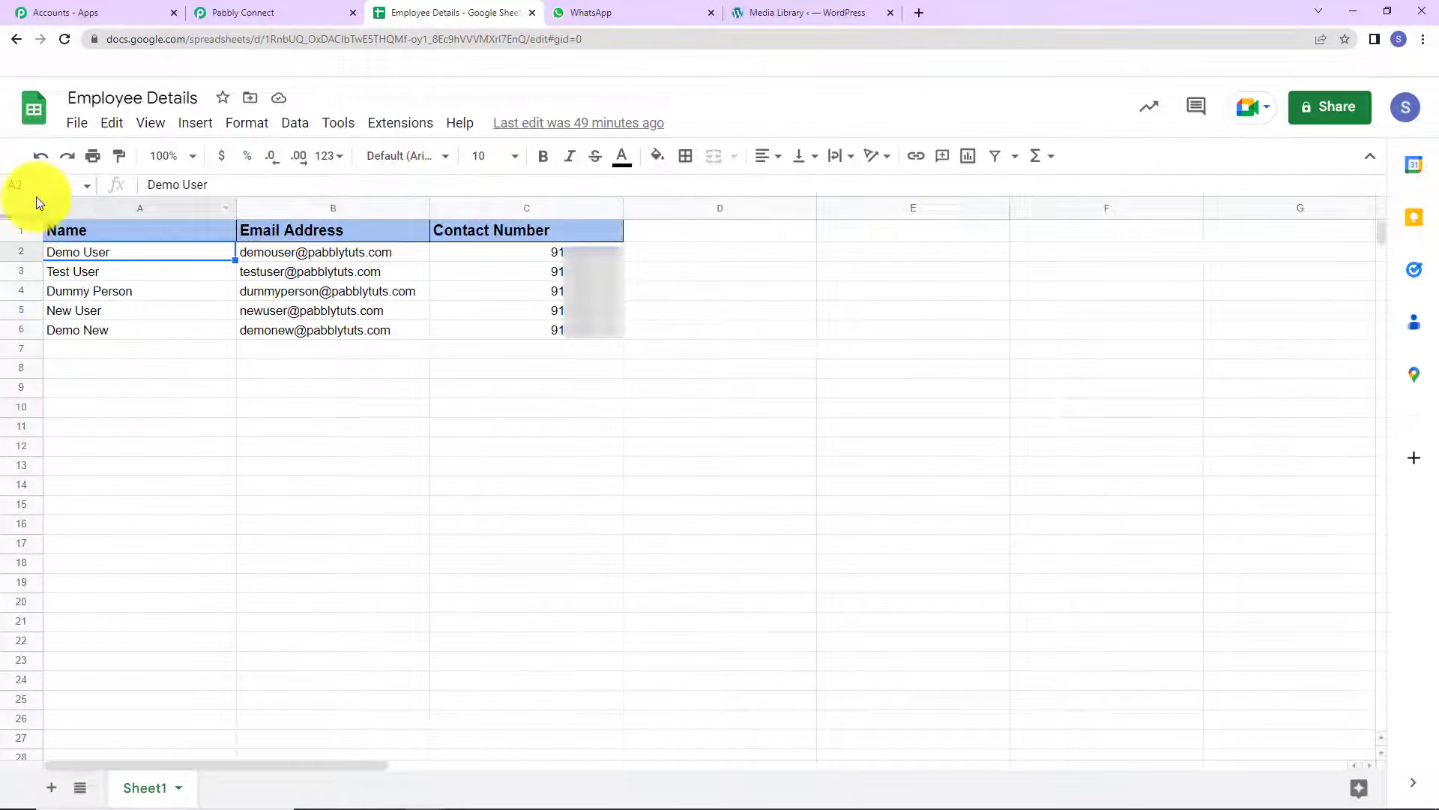
drag(60, 255, 557, 340)
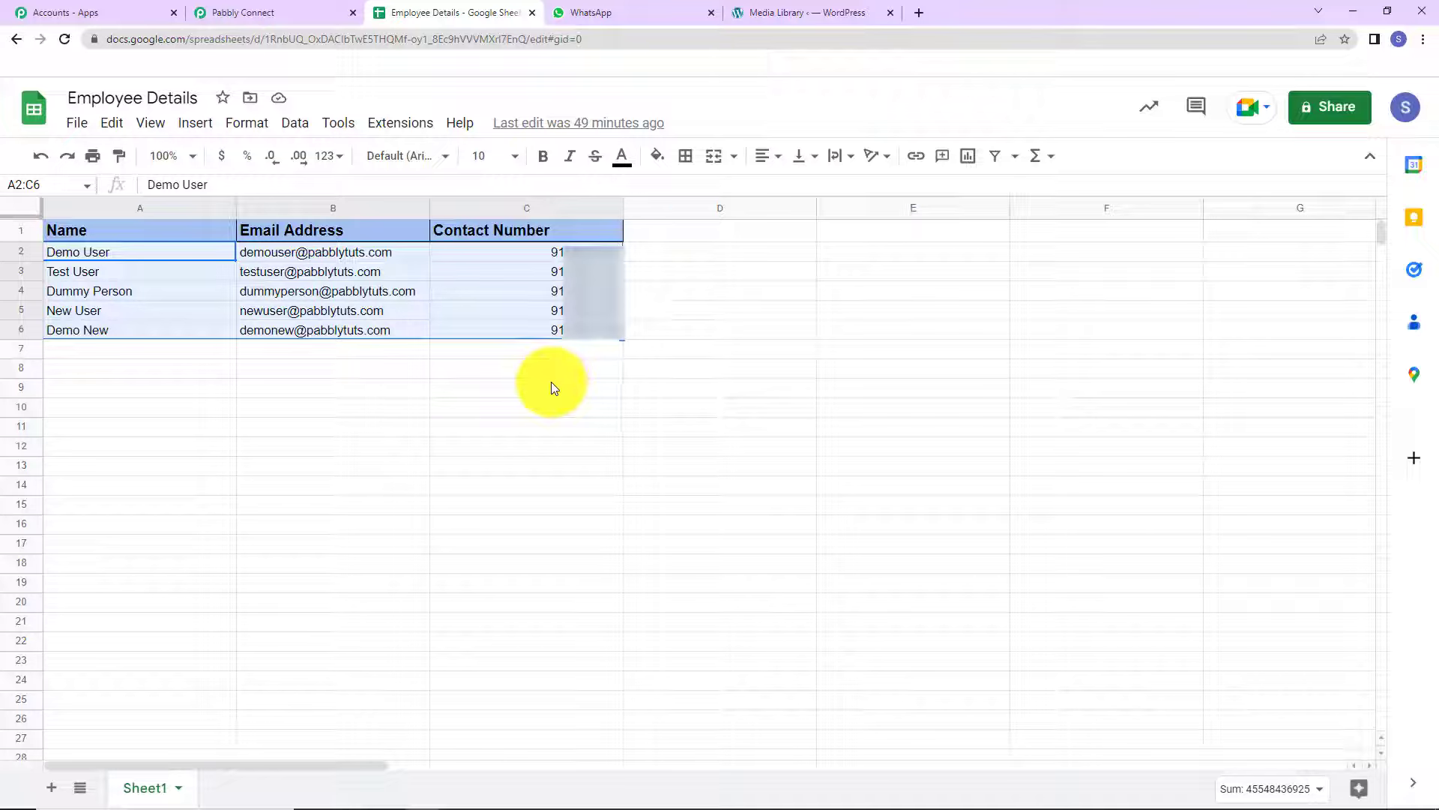
- Set the Get Row(s) range to A2:C and test it, returning rows 2 through 6
click(260, 17)
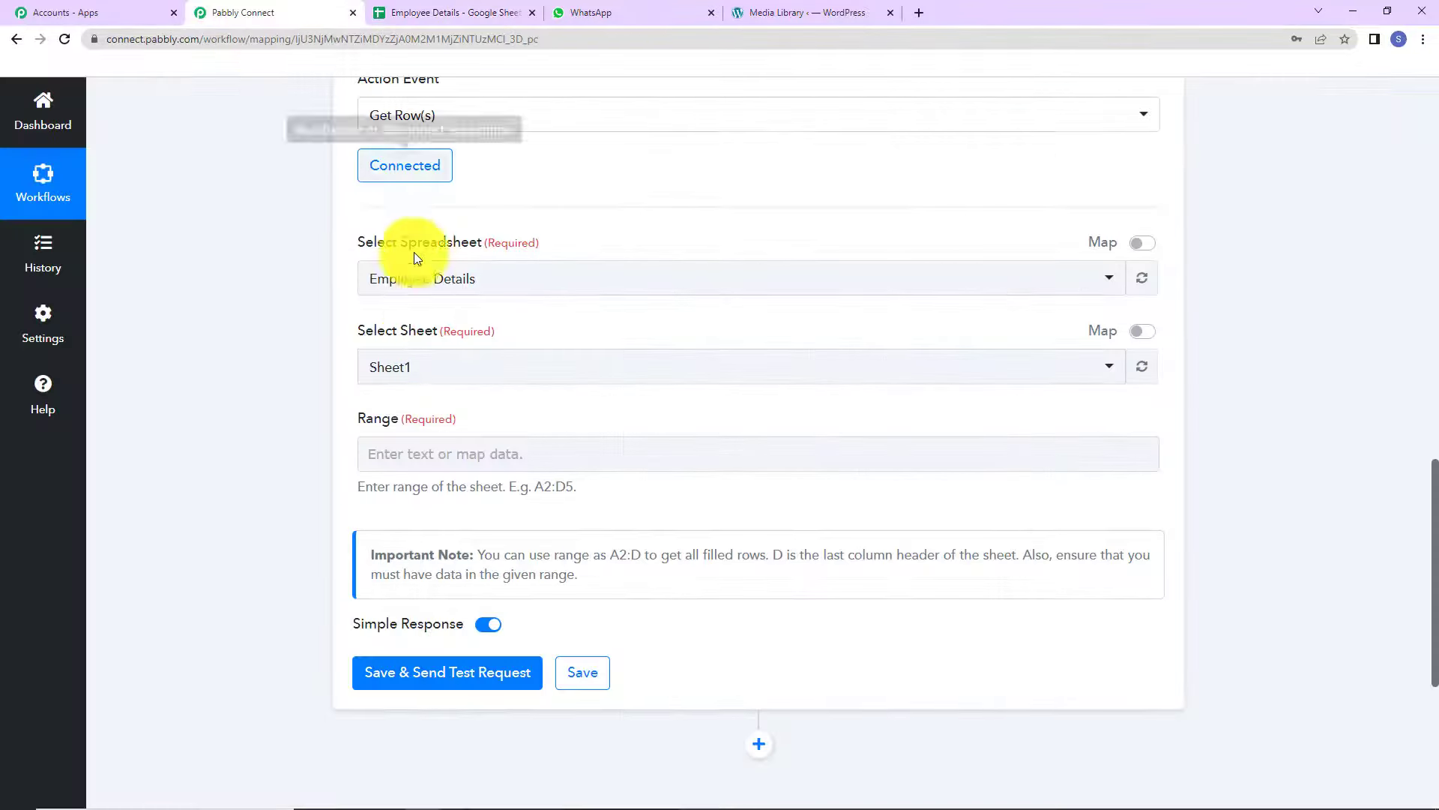
click(410, 455)
text(A2:C)
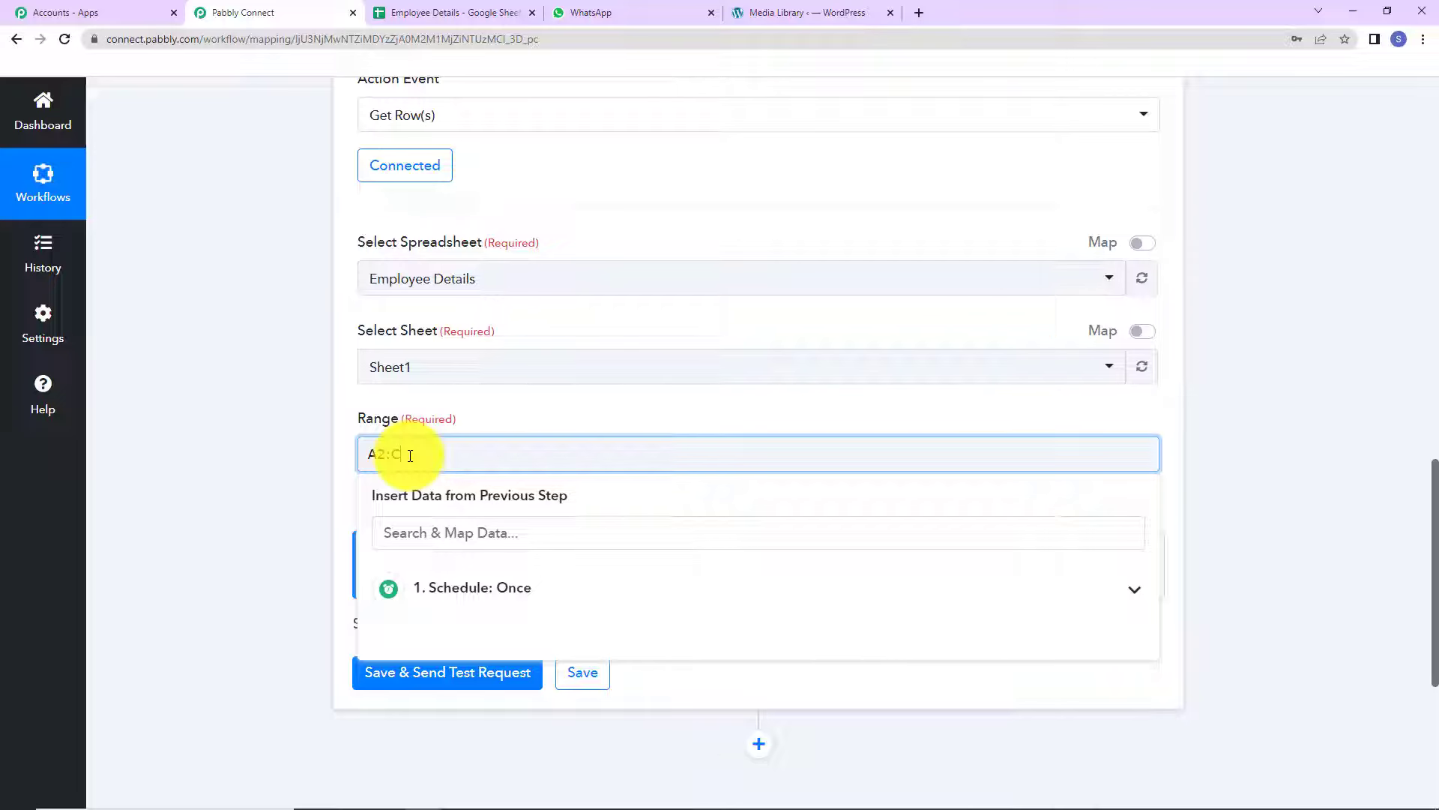
click(288, 451)
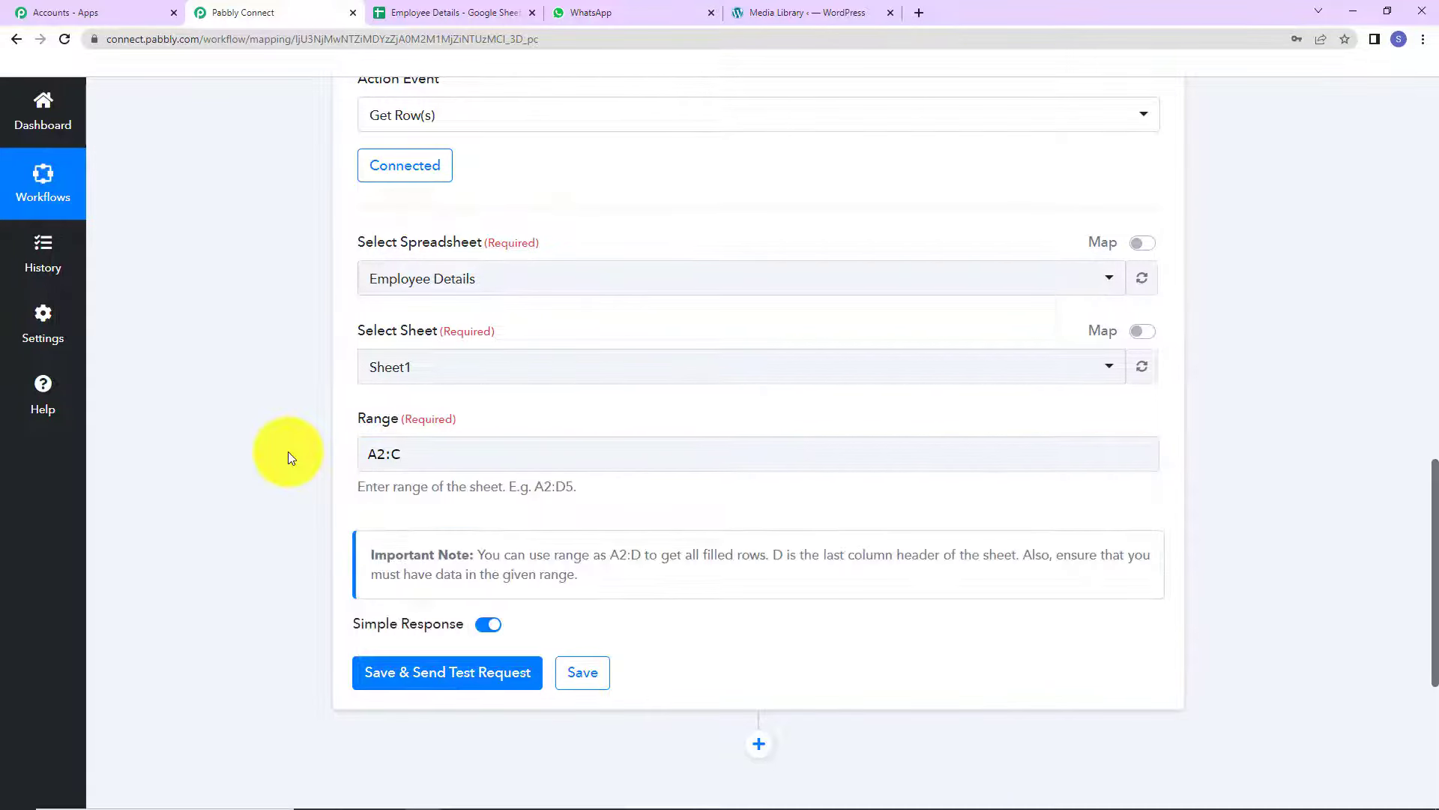
click(420, 674)
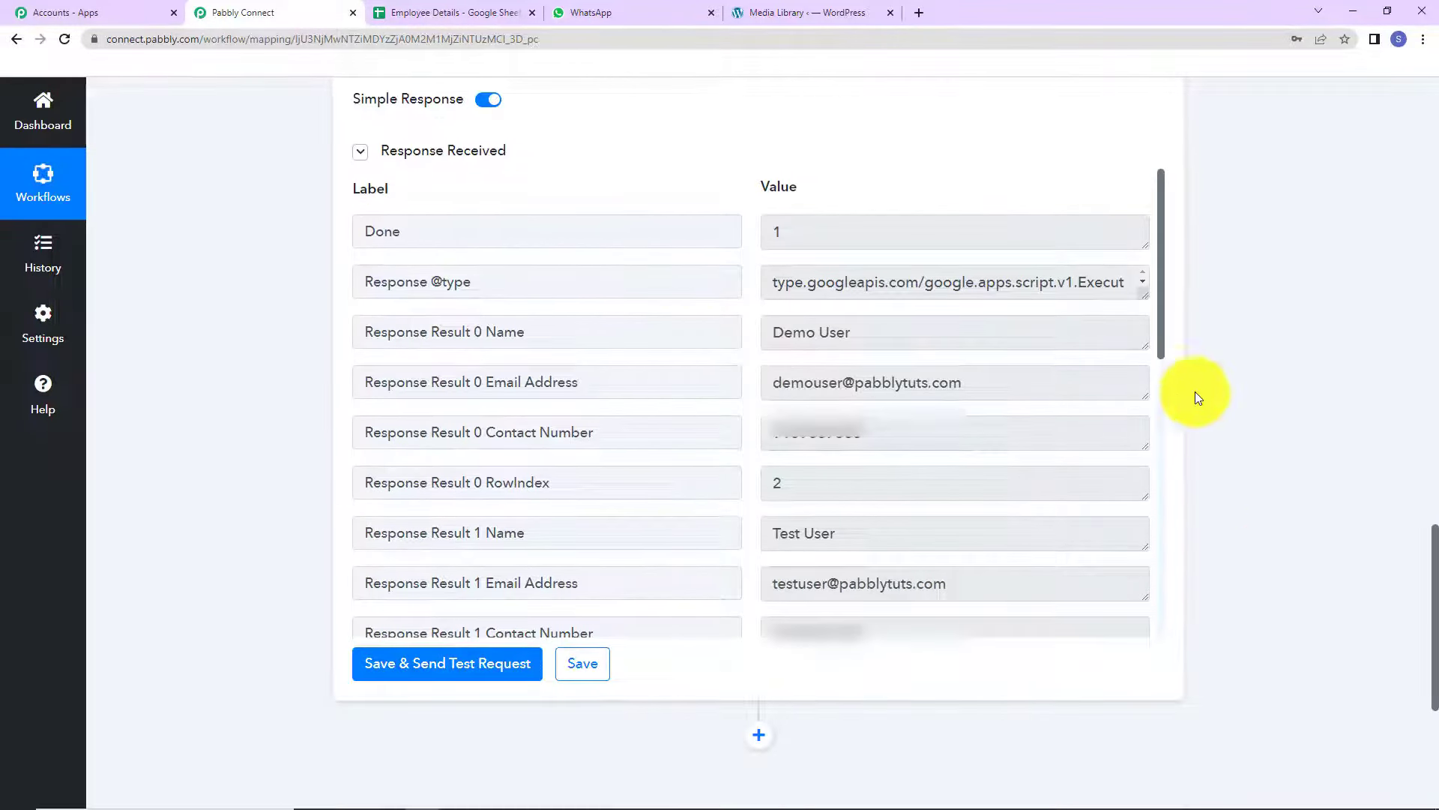
drag(1163, 186, 1182, 284)
scroll(1182, 284, up, 2)
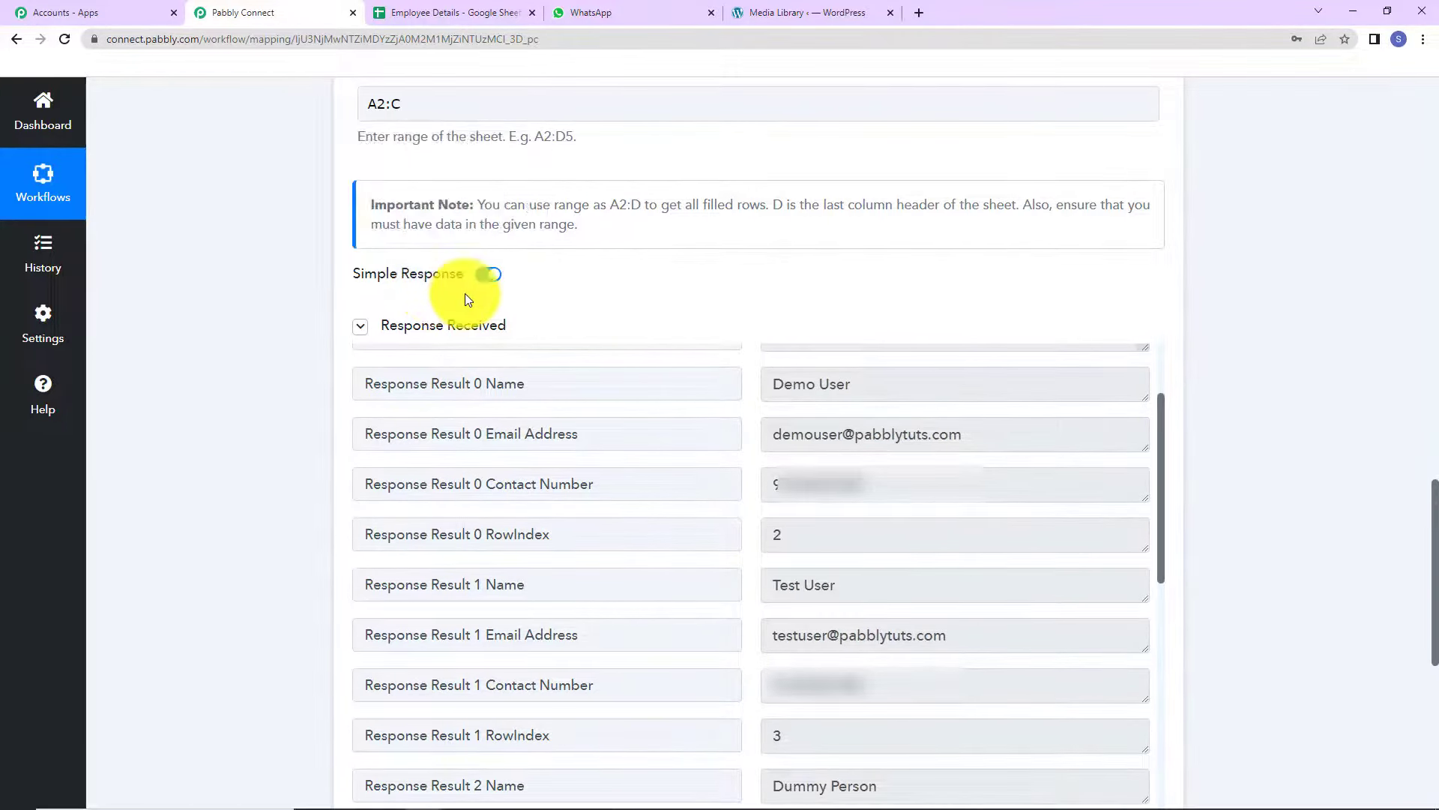
- Turn off Simple Response, retest, and enlarge the combined Response Result box
click(491, 275)
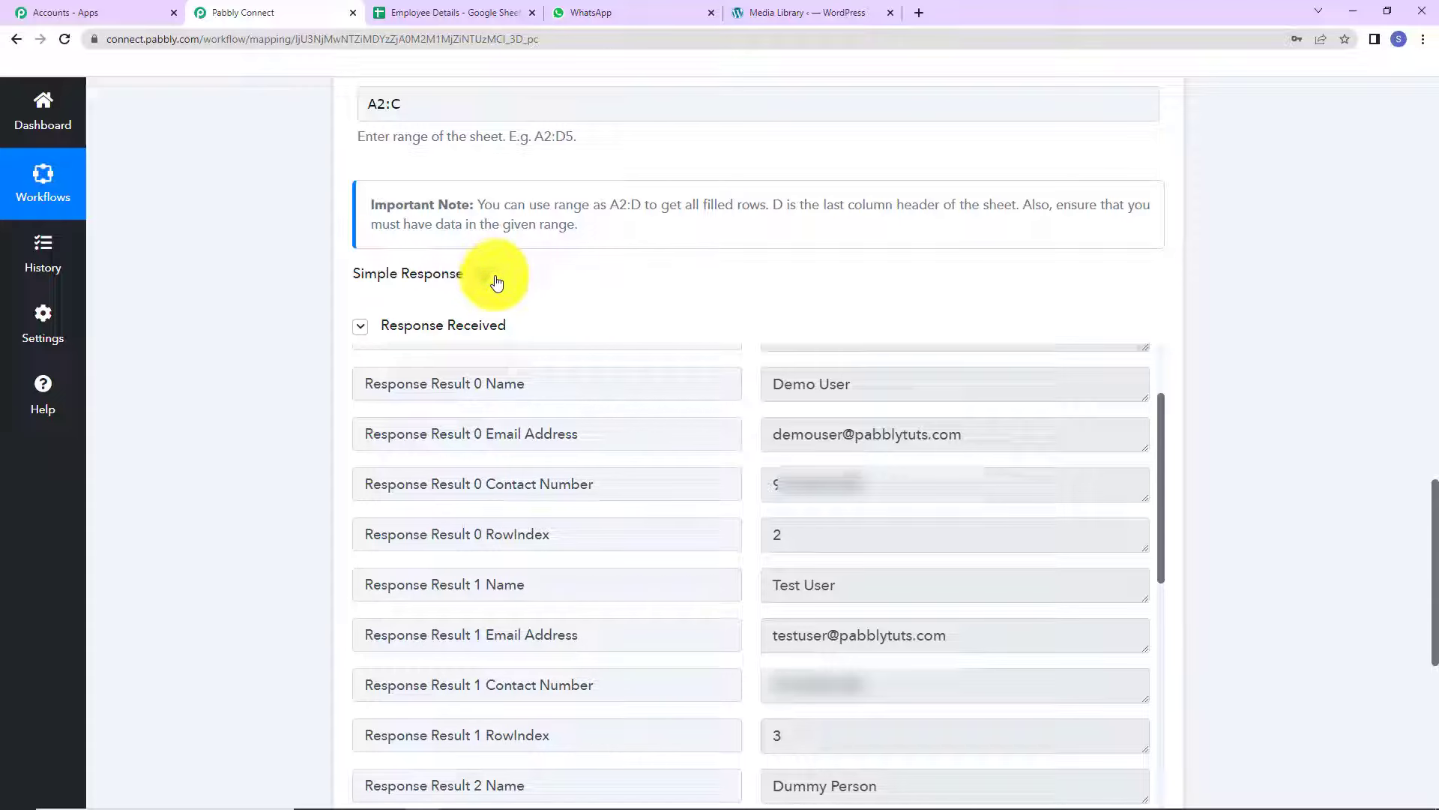
scroll(1282, 283, down, 5)
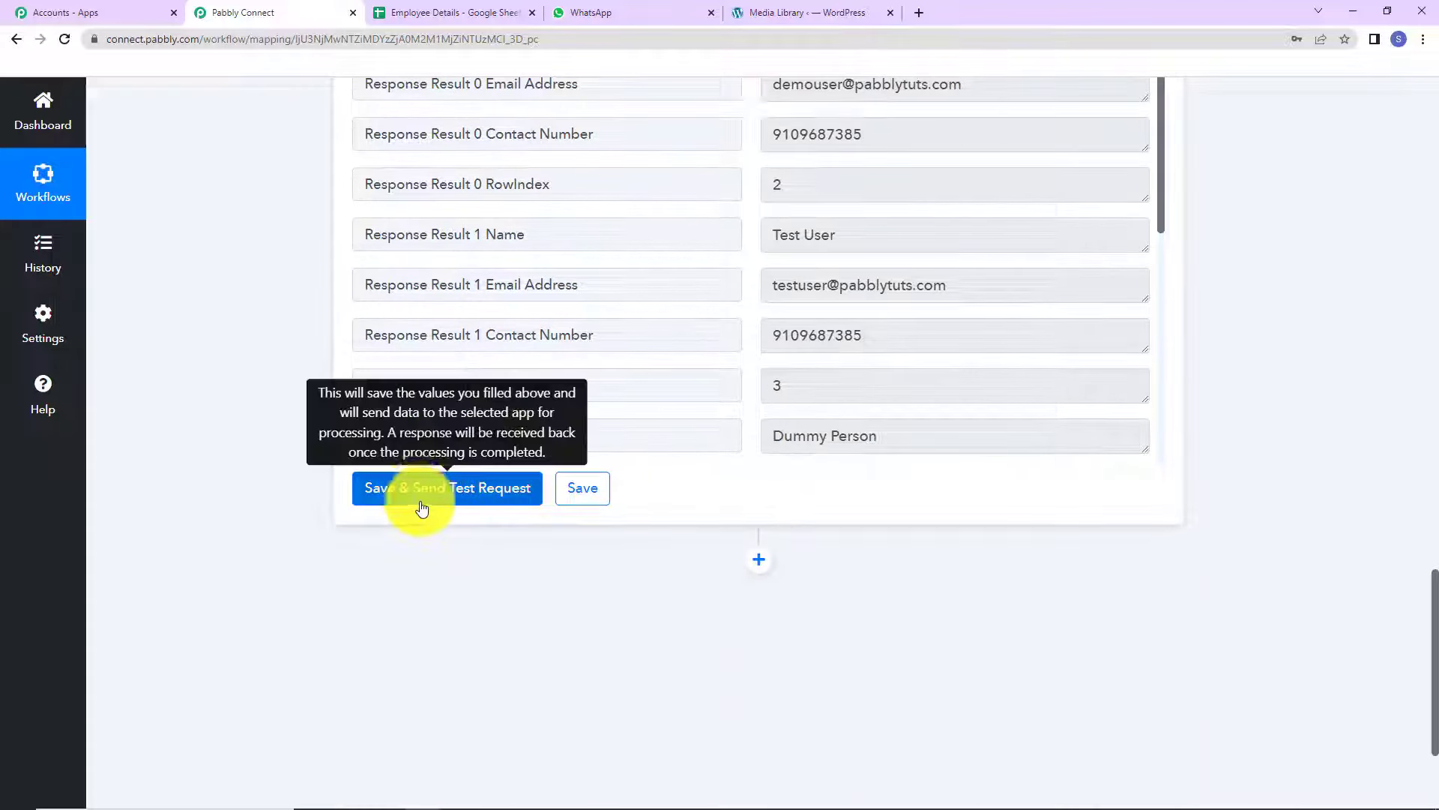
click(420, 491)
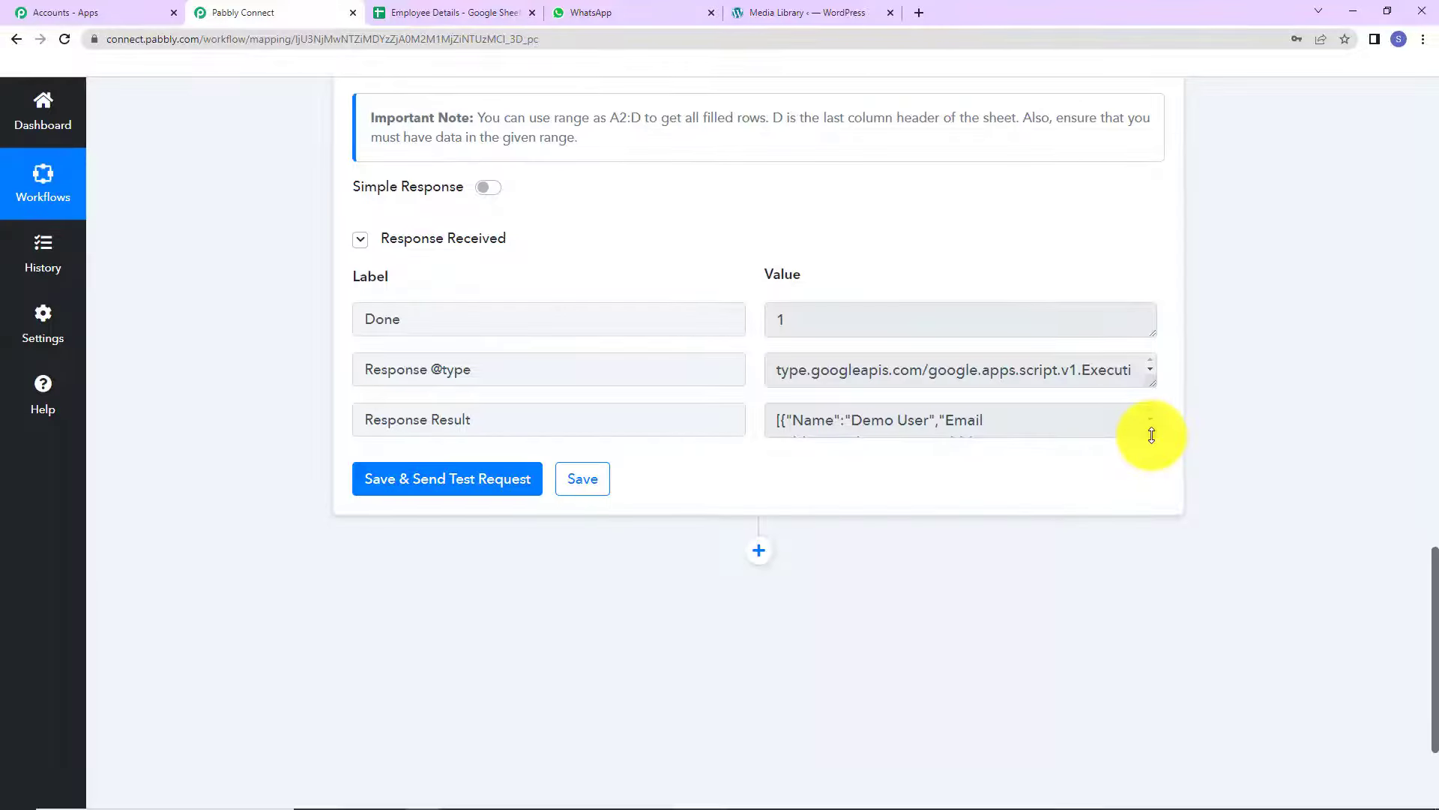
drag(1144, 433, 1167, 732)
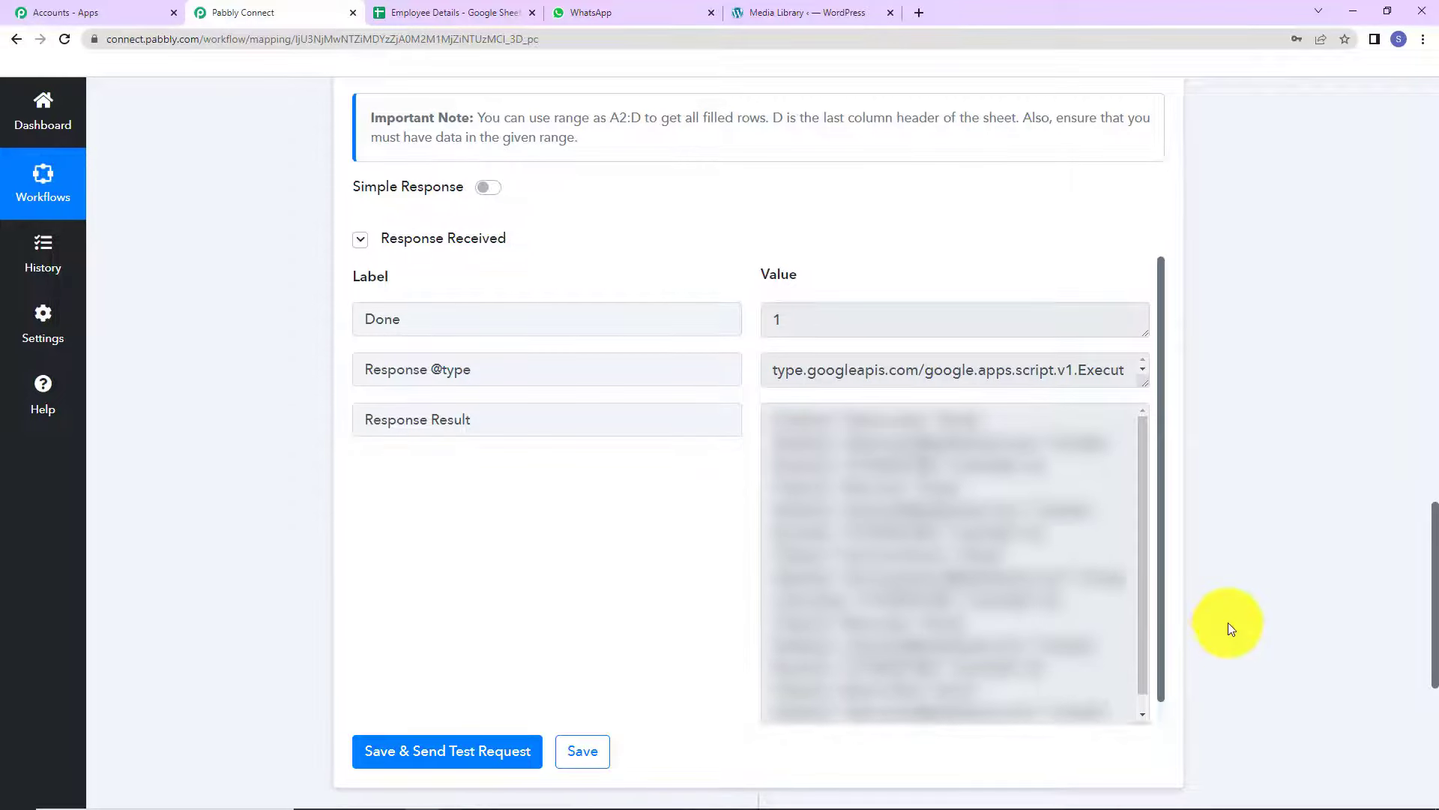
scroll(1283, 520, down, 5)
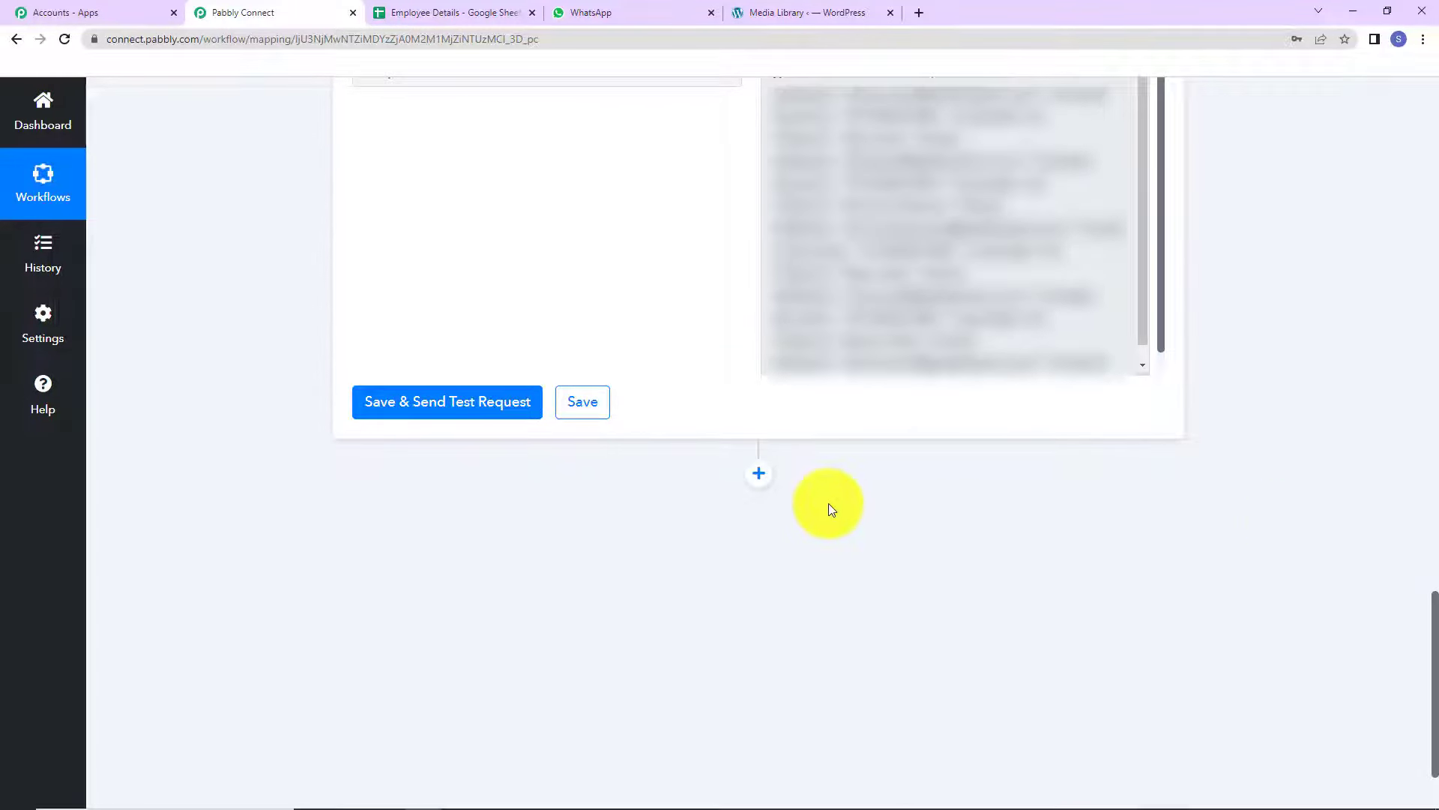
- Add an Iterator step over 2. Response Result [] and test it, returning the RowIndex 2 contact
click(757, 473)
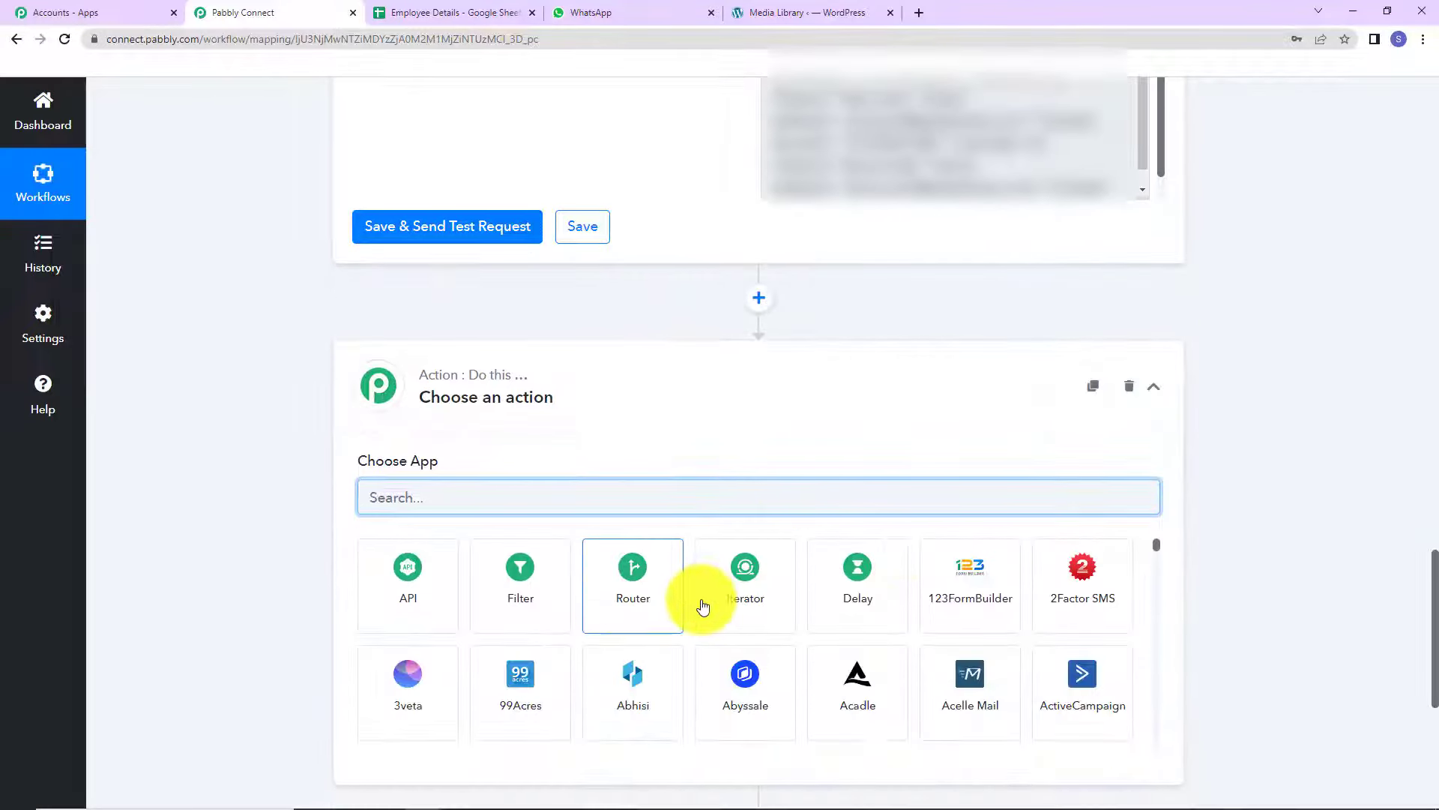
click(705, 603)
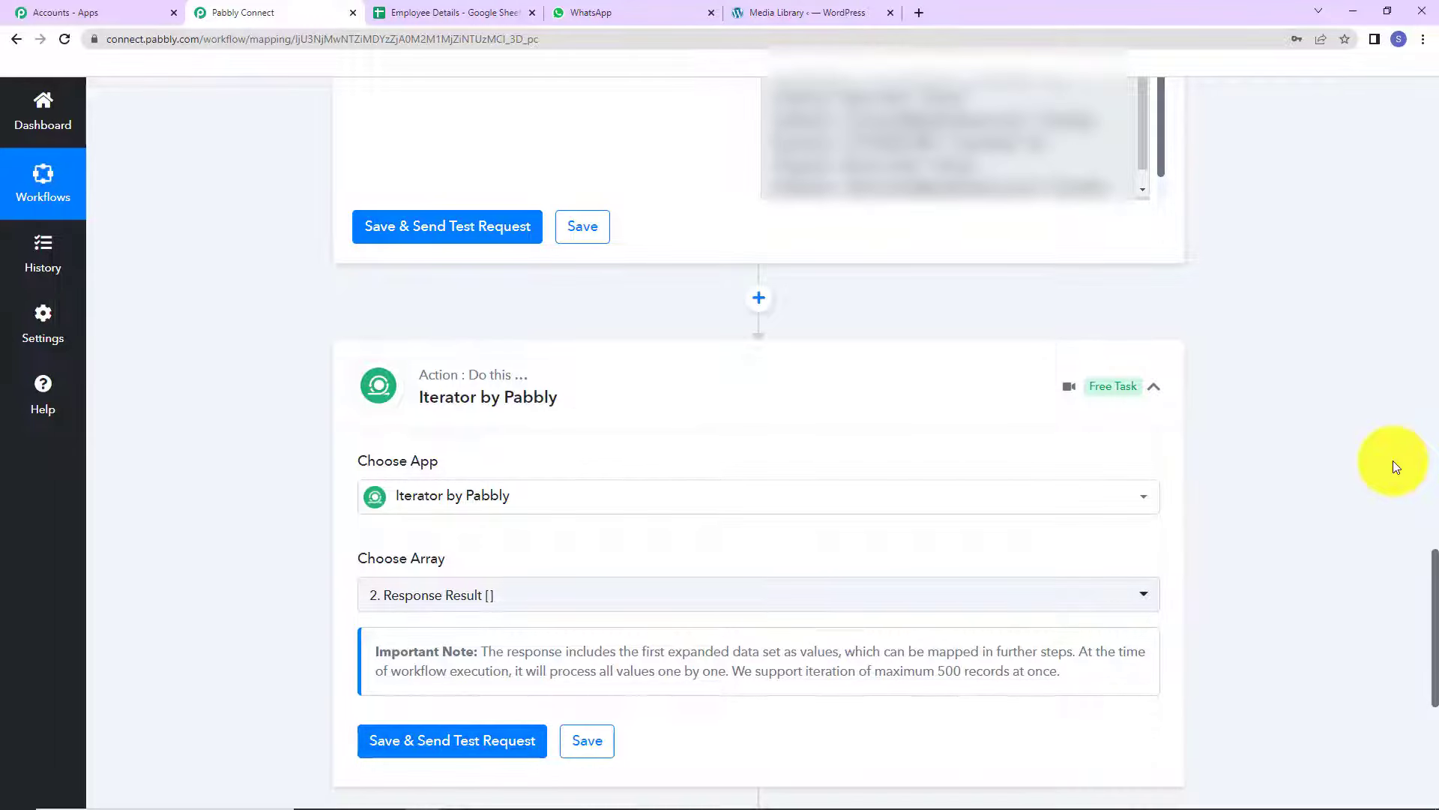
scroll(1393, 461, down, 2)
click(454, 579)
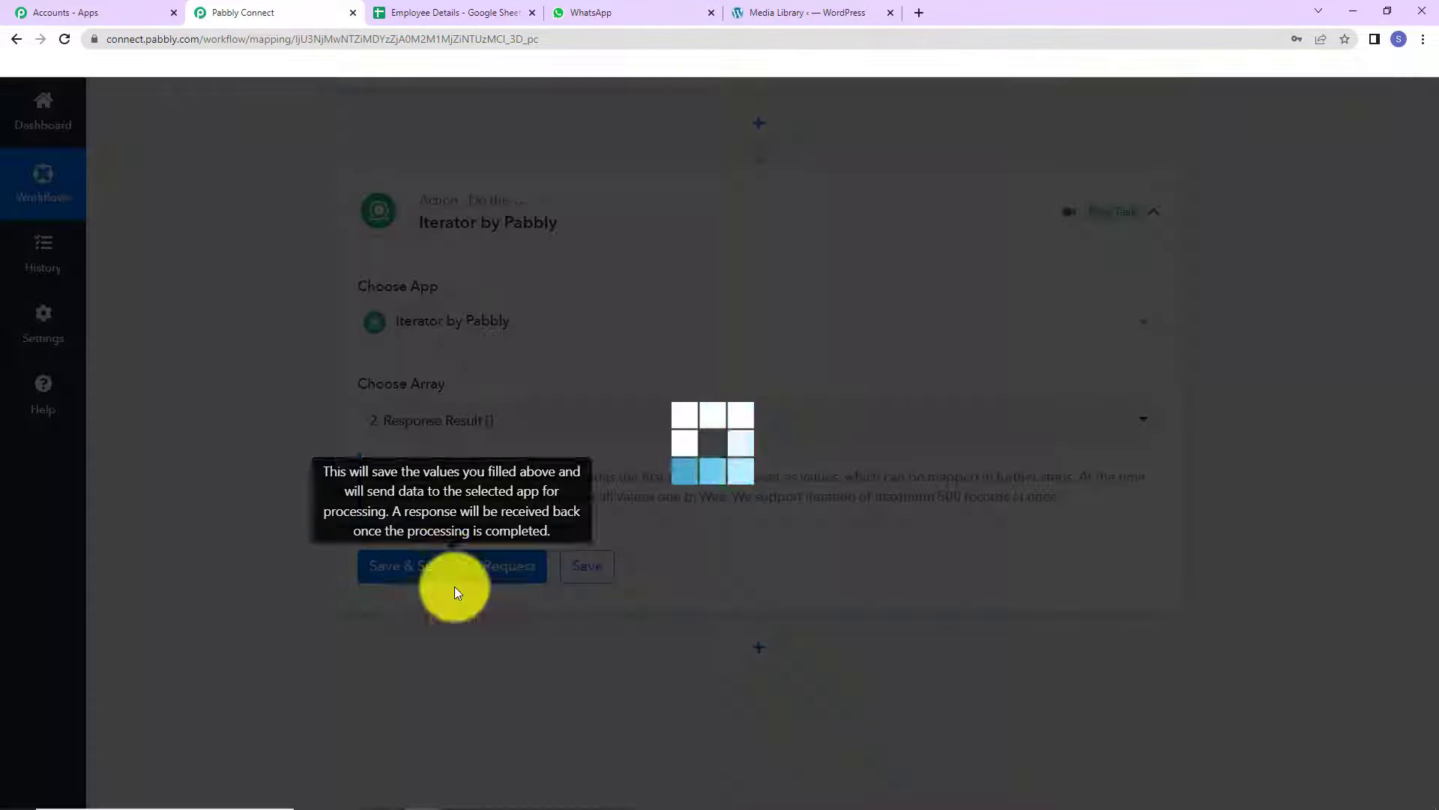
scroll(1182, 587, down, 1)
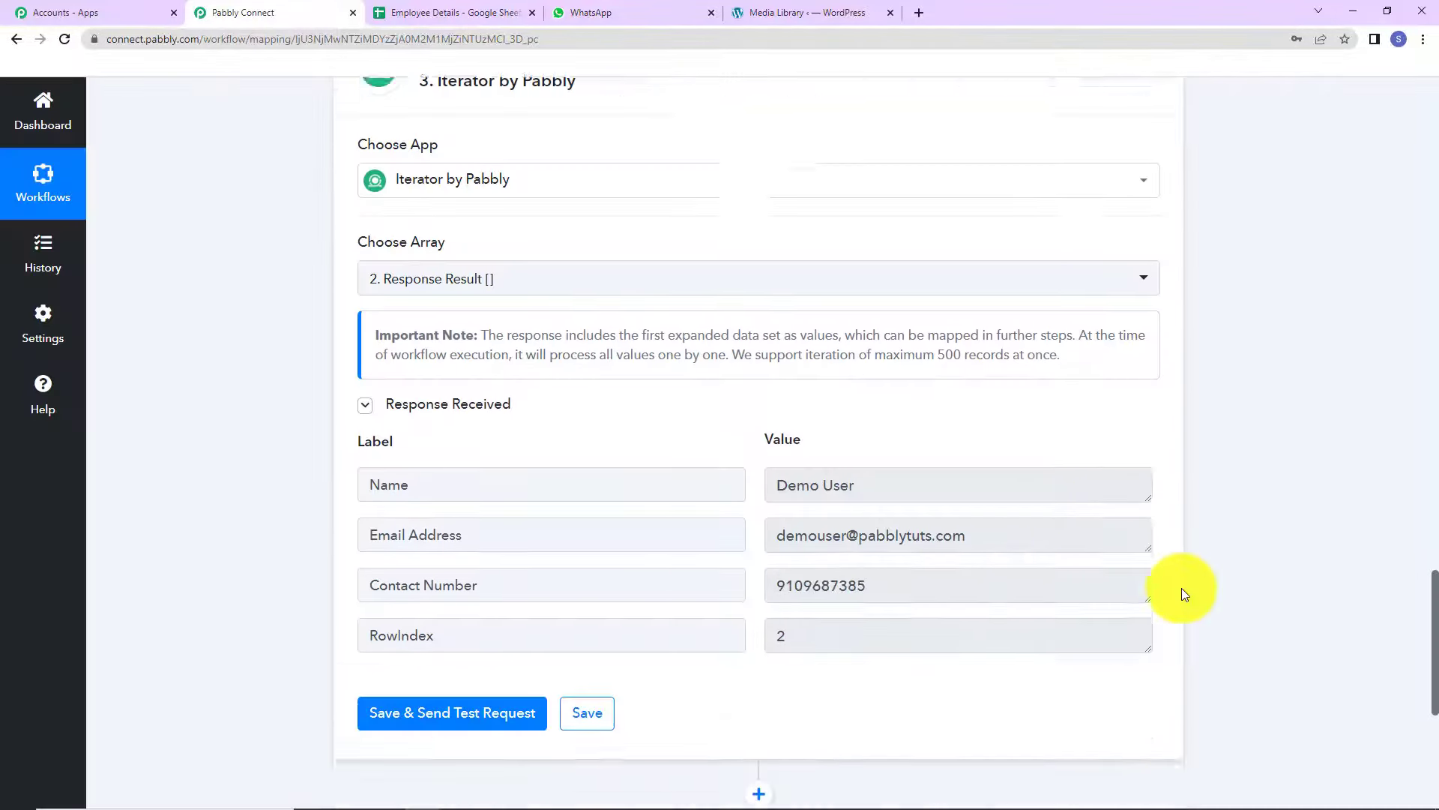
scroll(1181, 588, down, 3)
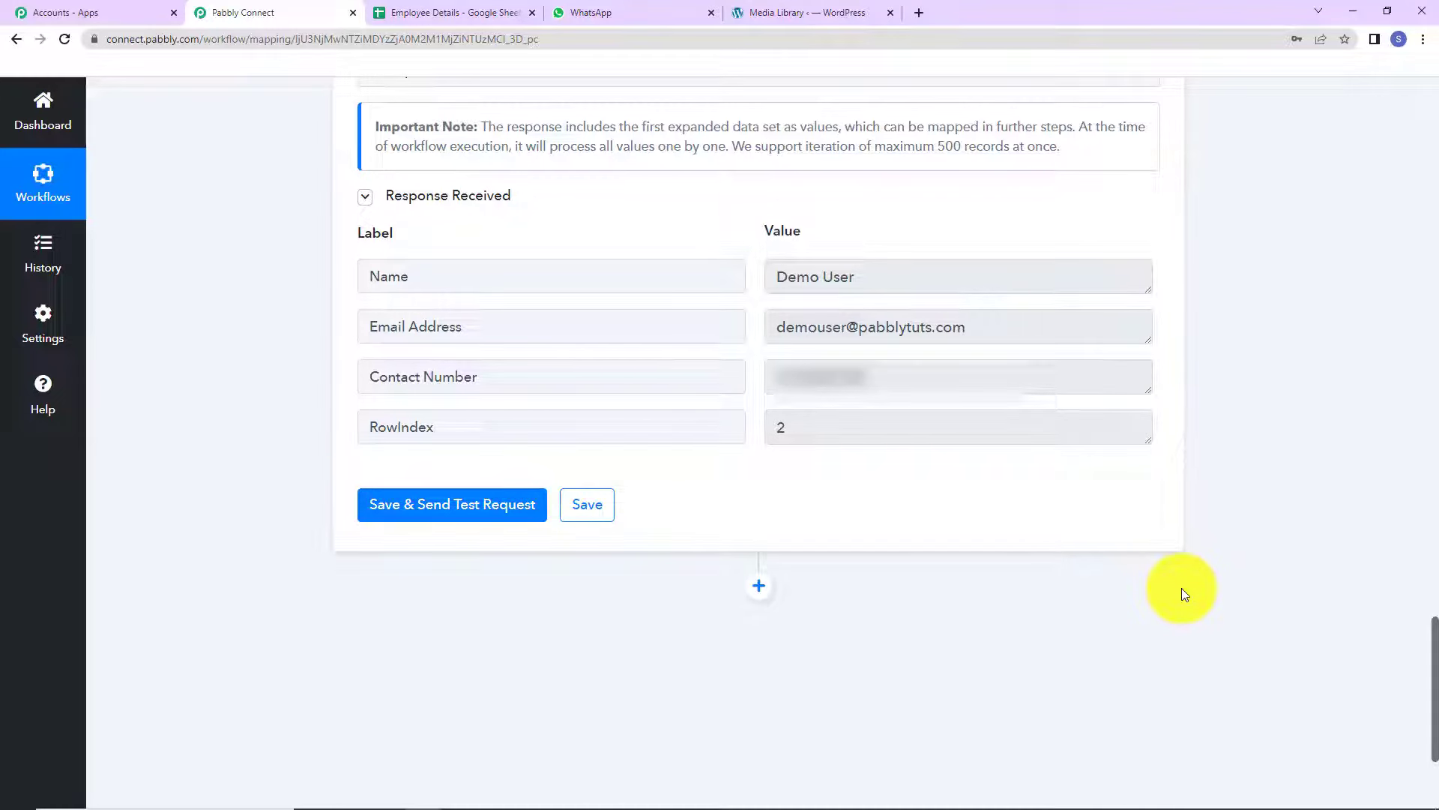
click(759, 585)
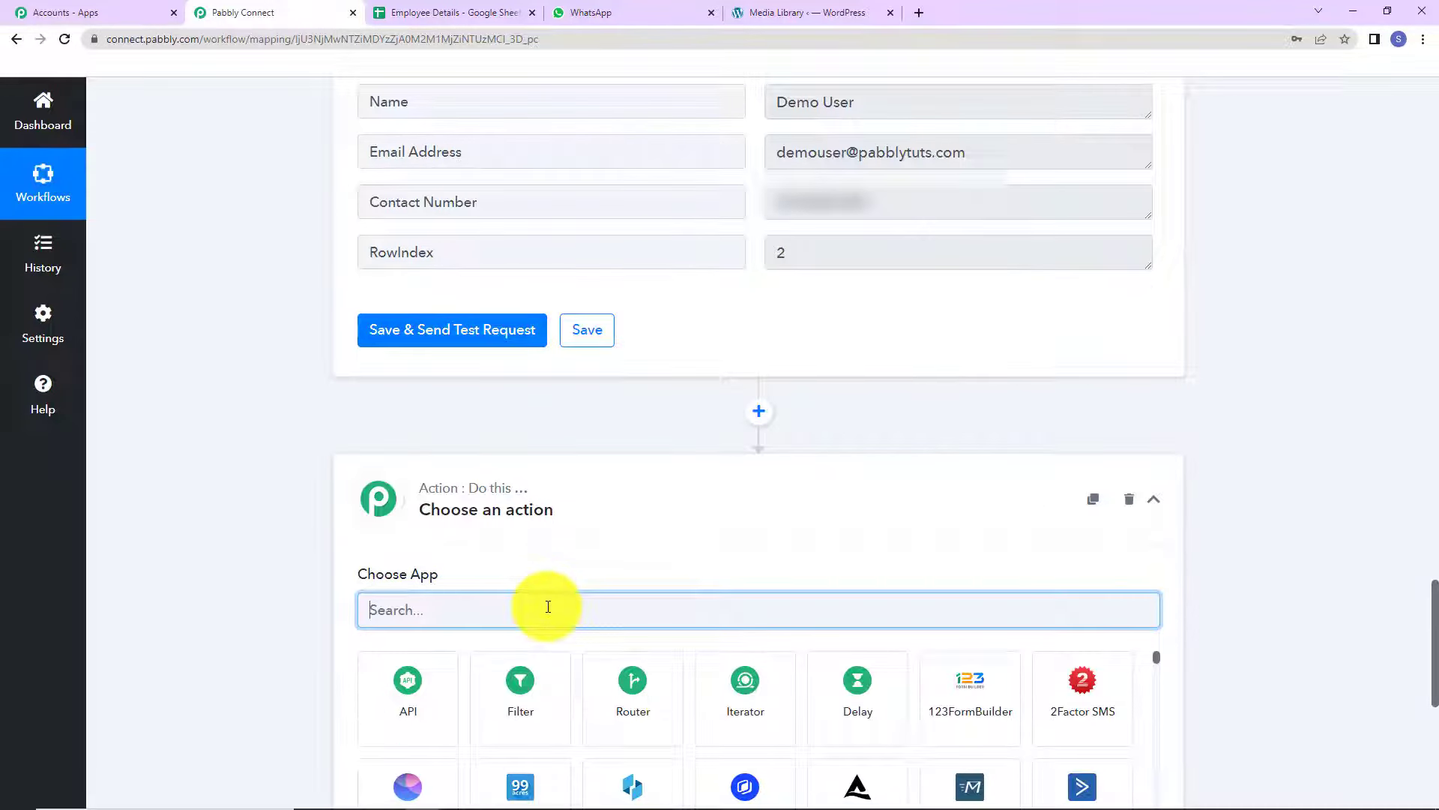
- Set the new step to Interakt's Send WhatsApp Template Message and begin connecting the account
text(int)
click(519, 731)
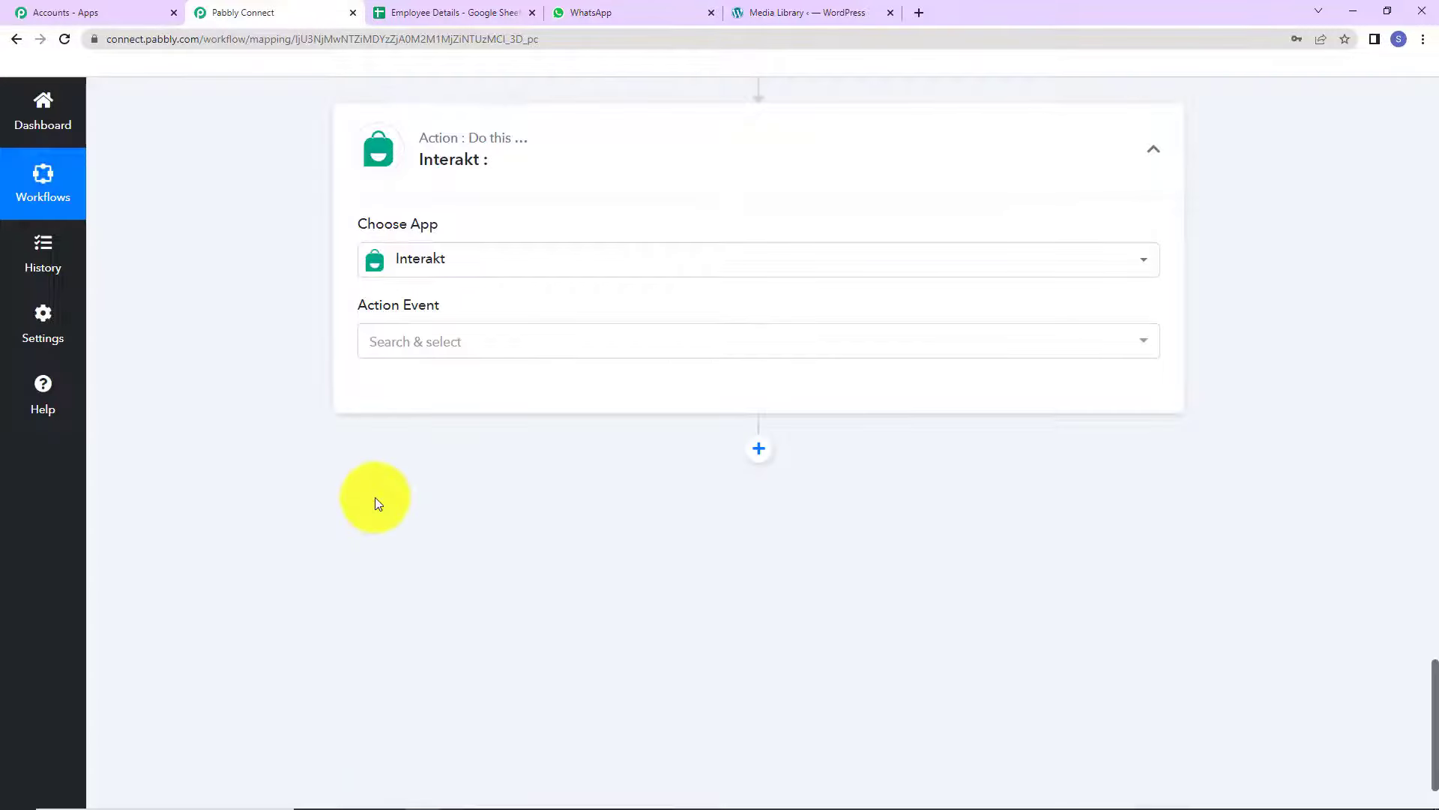
click(459, 338)
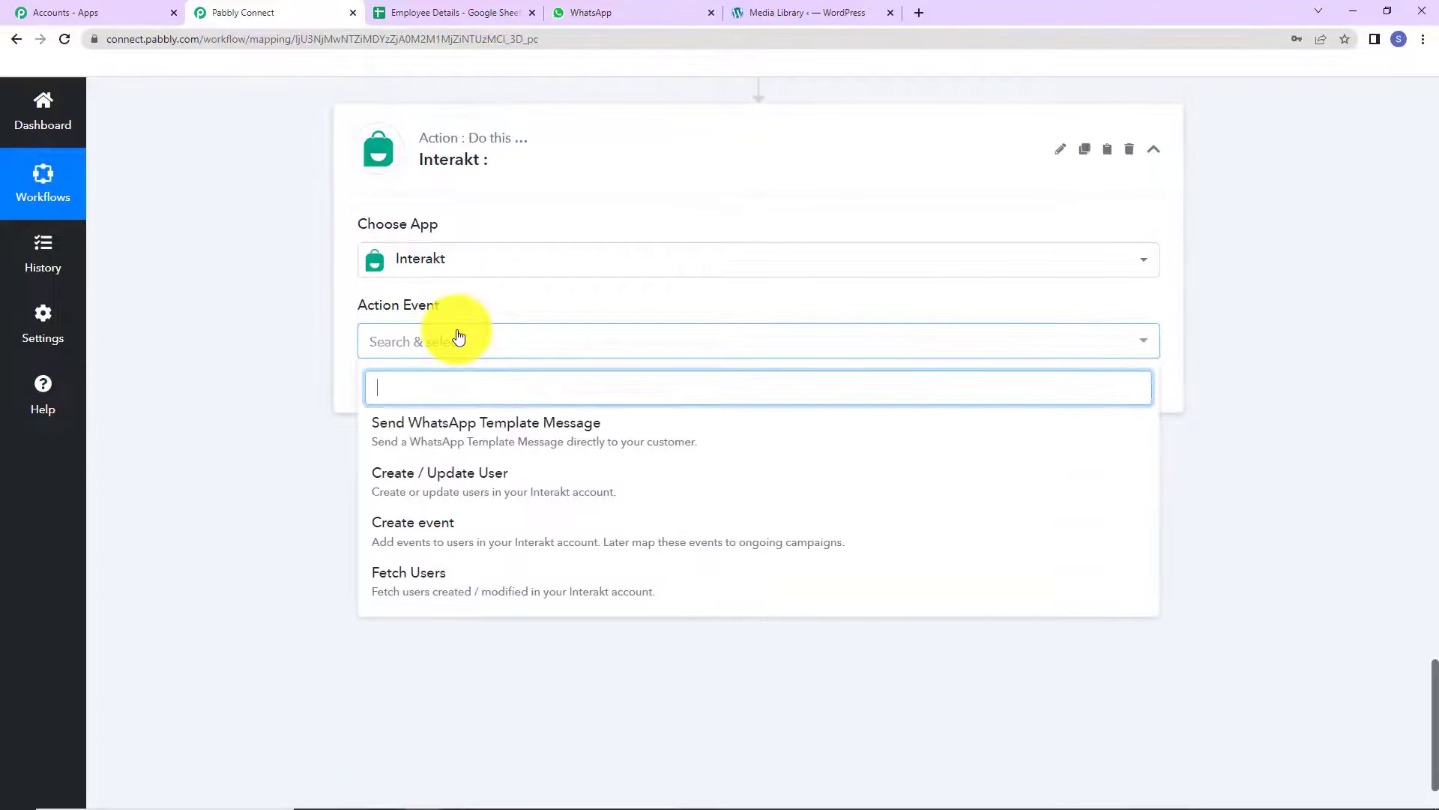
click(476, 433)
click(391, 393)
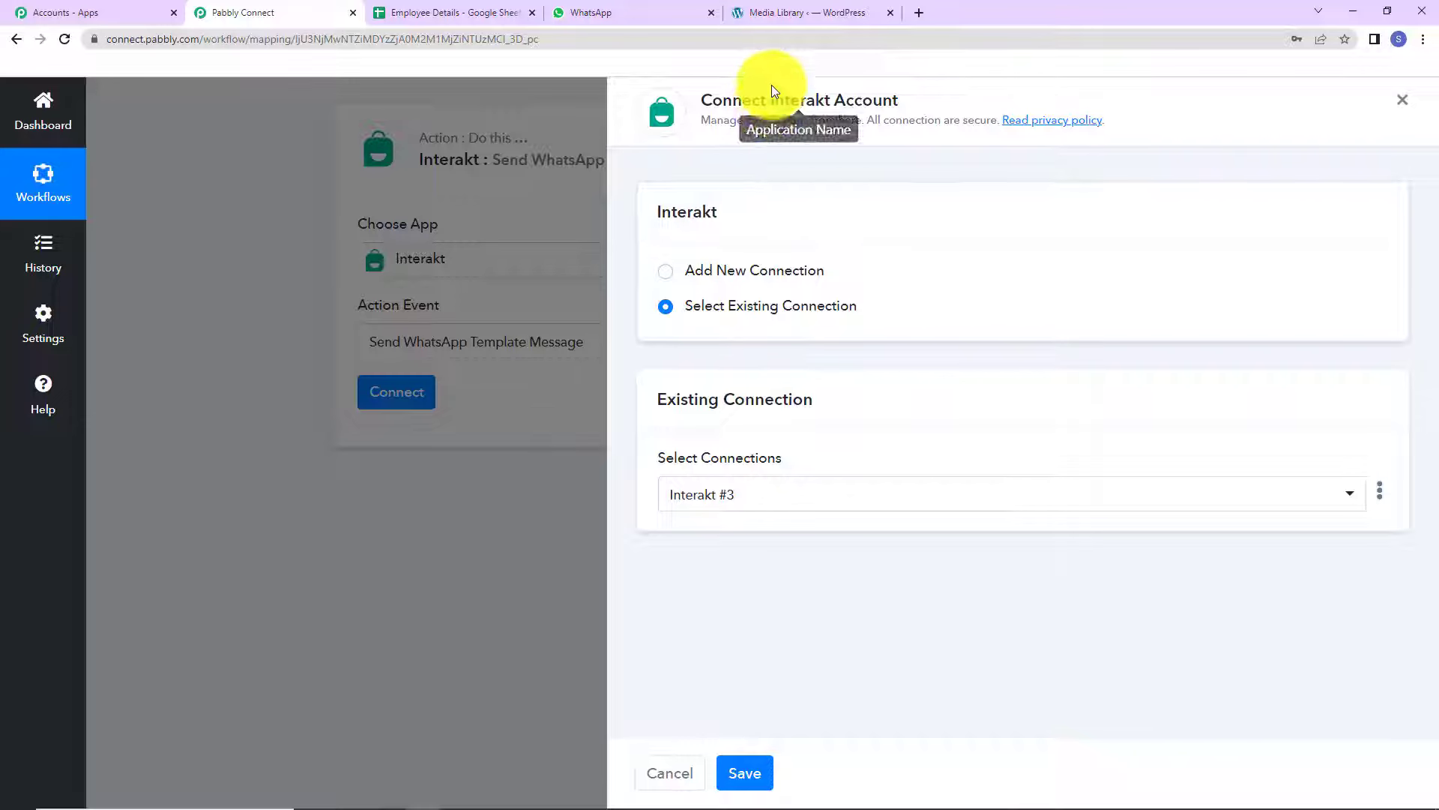
- Add a new Interakt connection using the secret key copied from Interakt's Developer Setting
drag(772, 102, 909, 113)
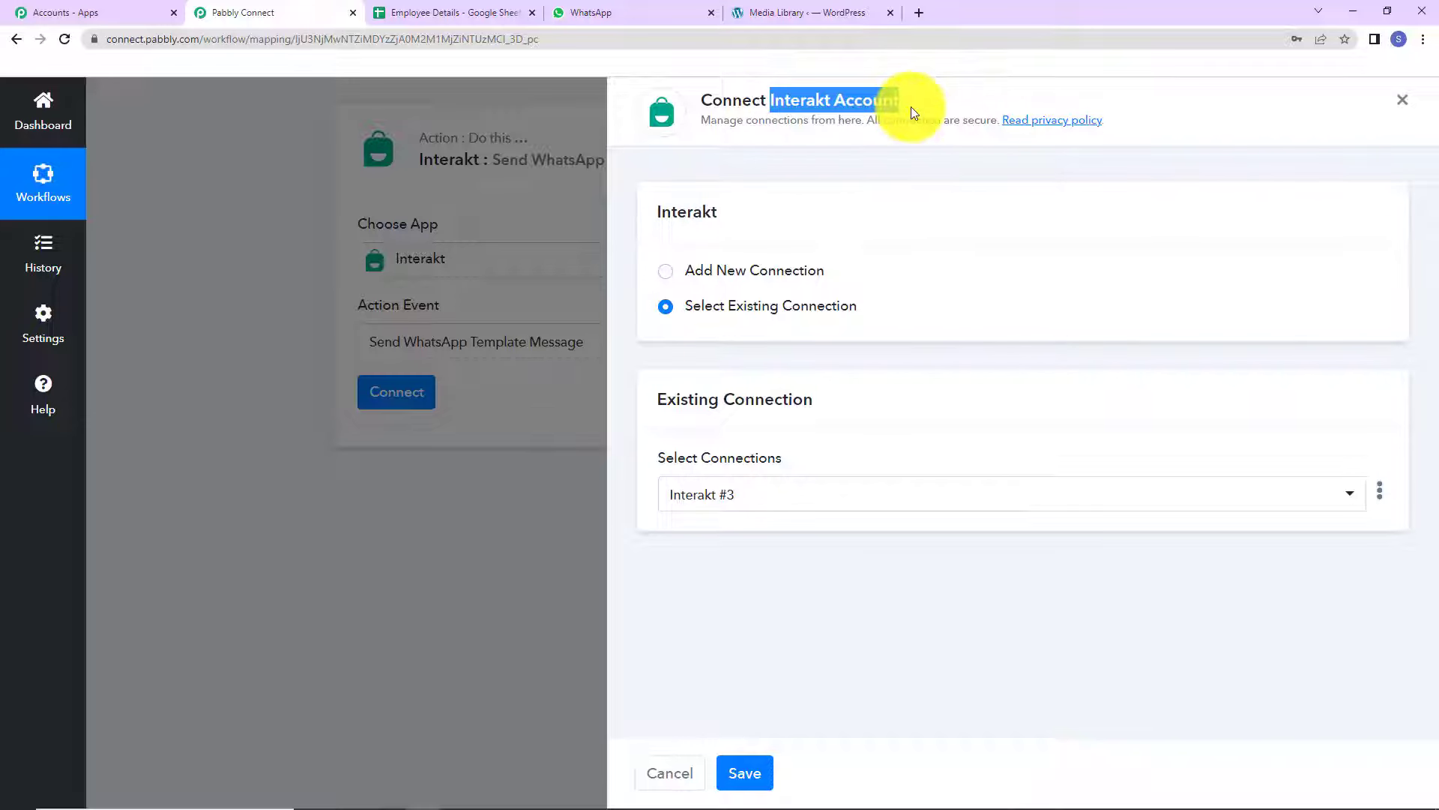
click(666, 271)
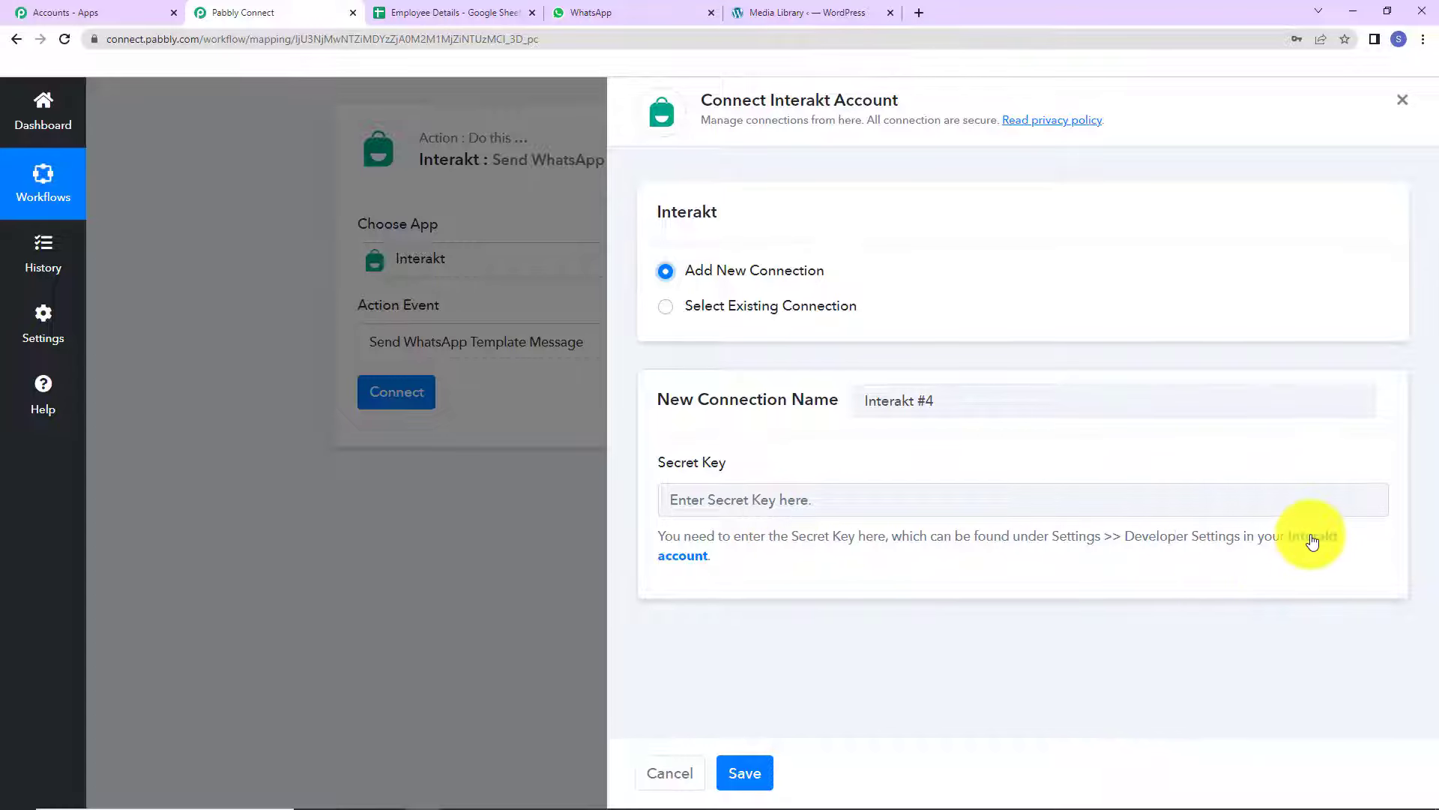
click(1313, 537)
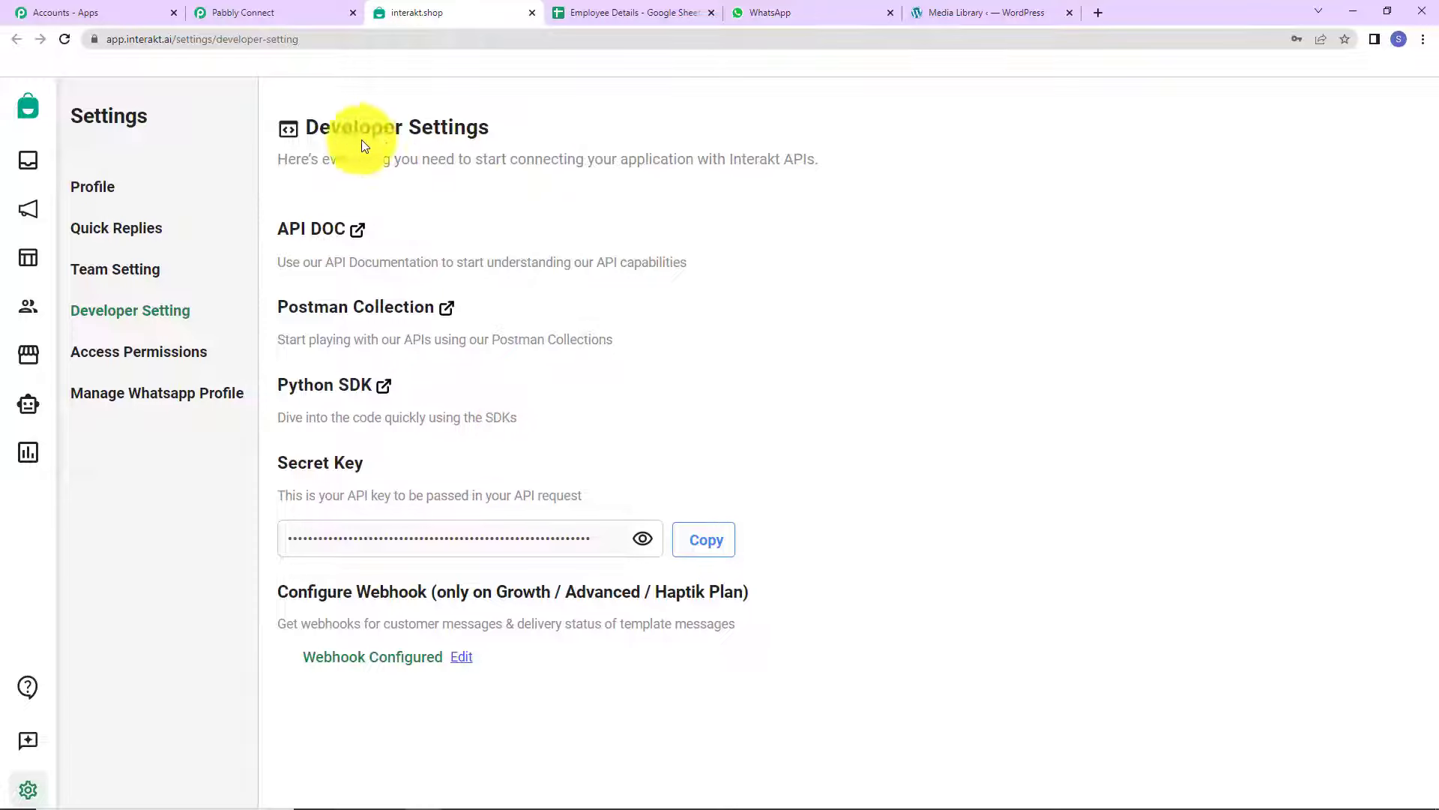
click(731, 539)
click(249, 11)
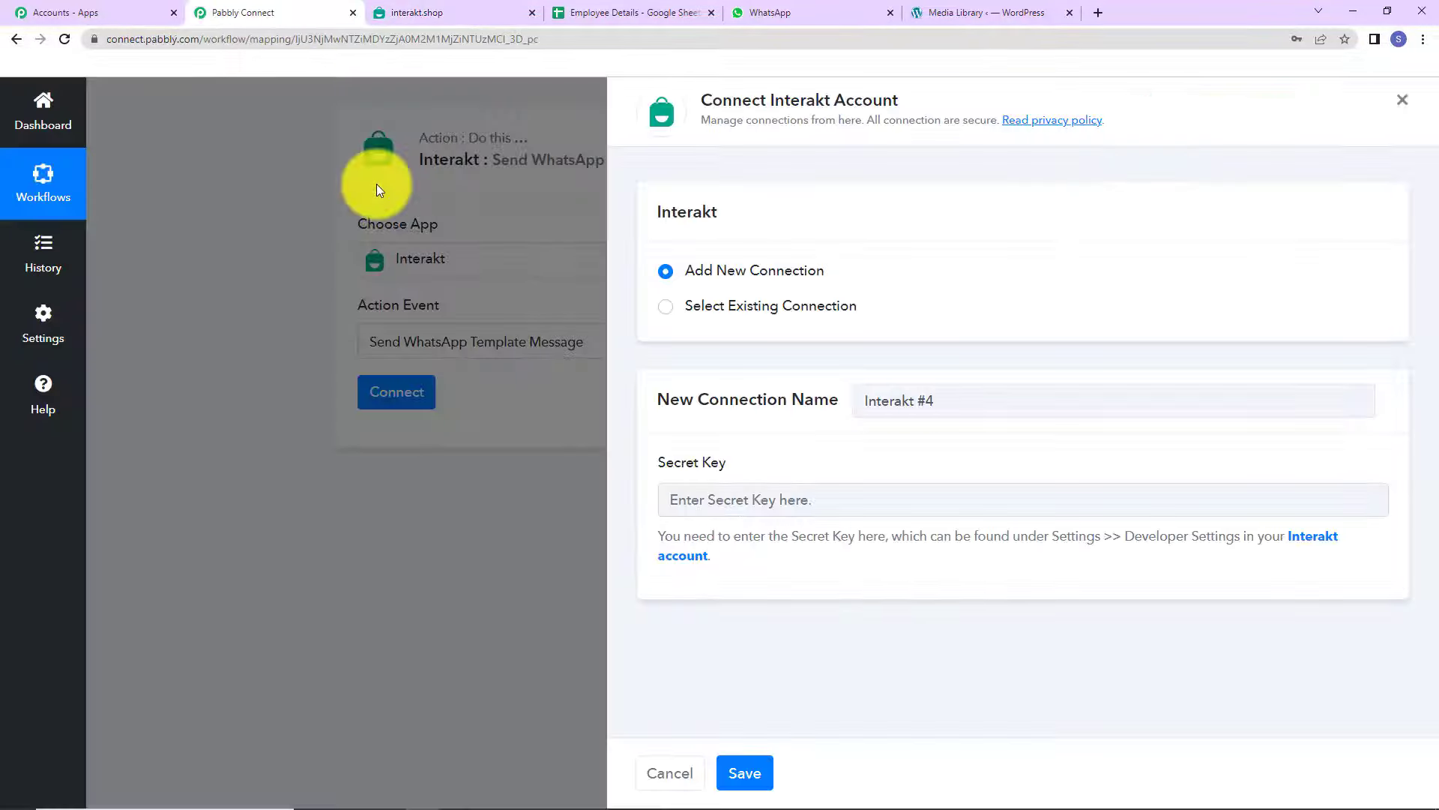
click(828, 499)
key(ctrl+v)
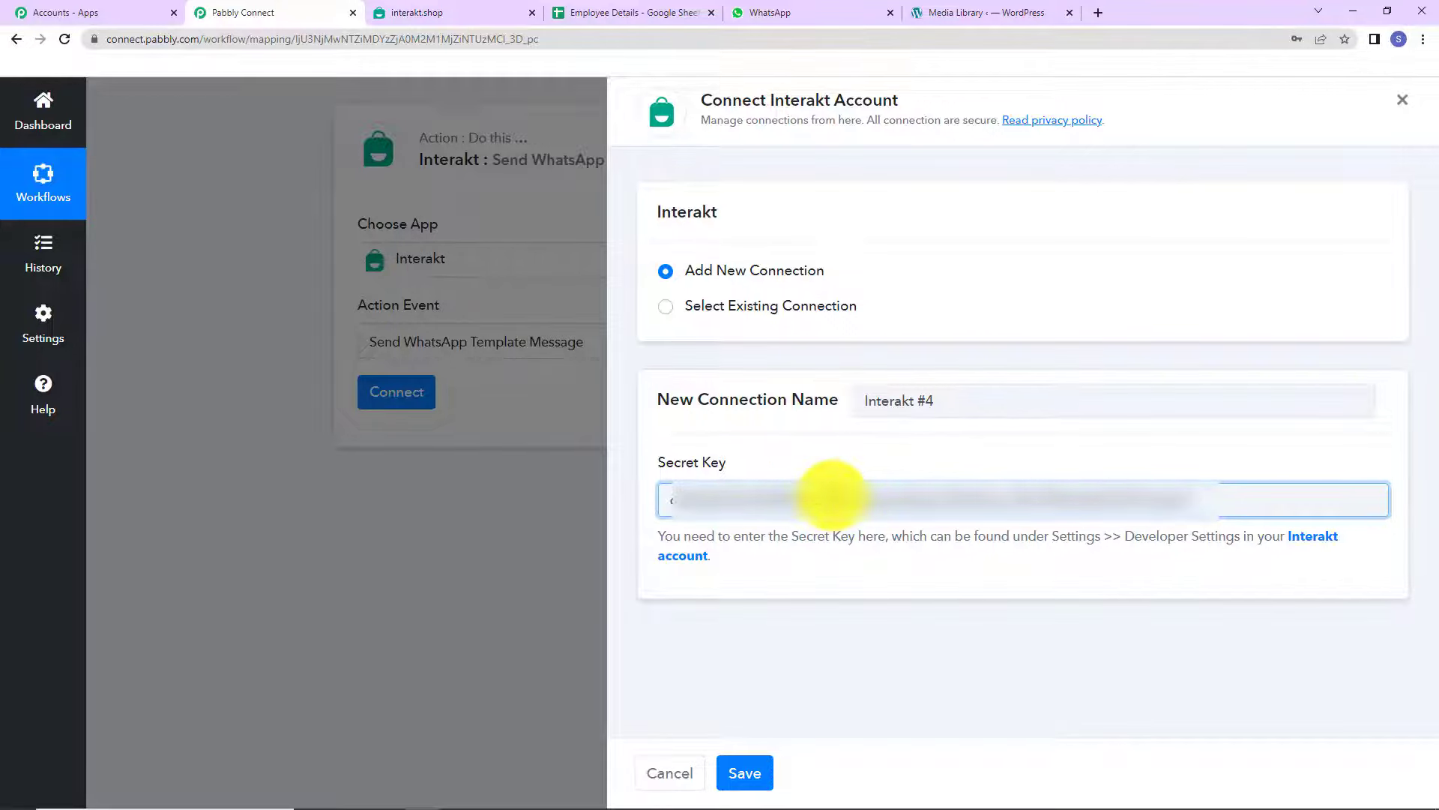
click(745, 772)
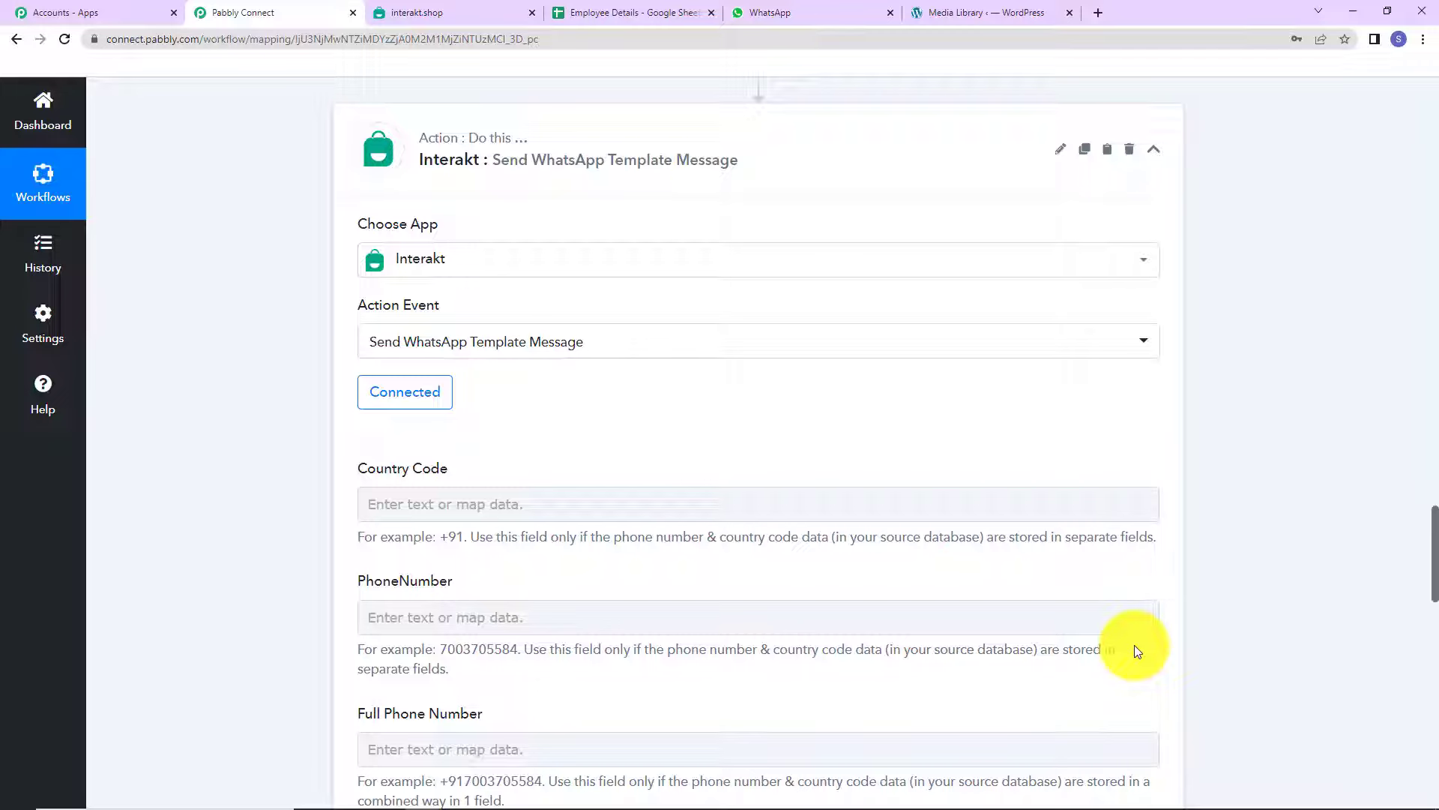
- Enter +91 as the Interakt step's Country Code
scroll(1247, 488, down, 5)
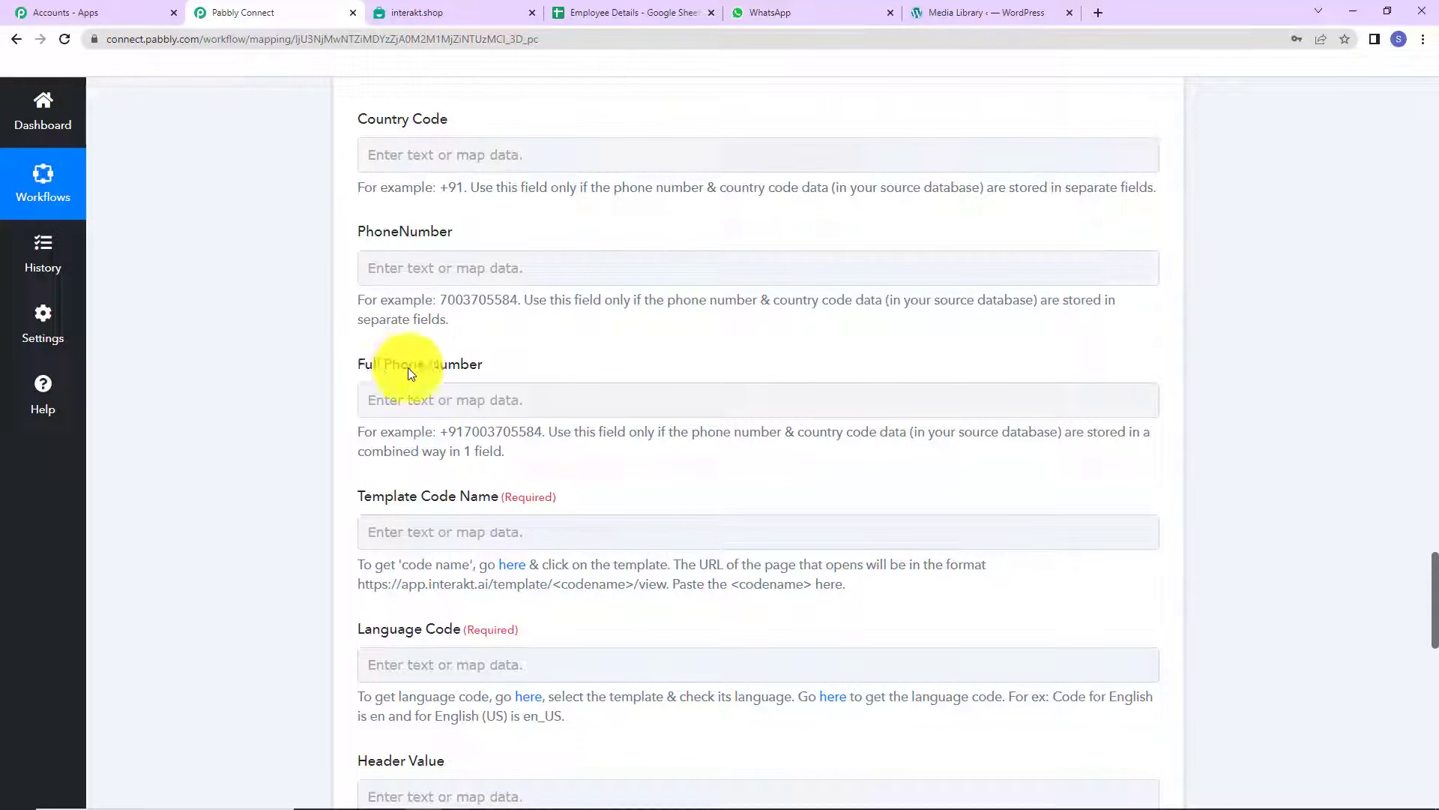
click(389, 398)
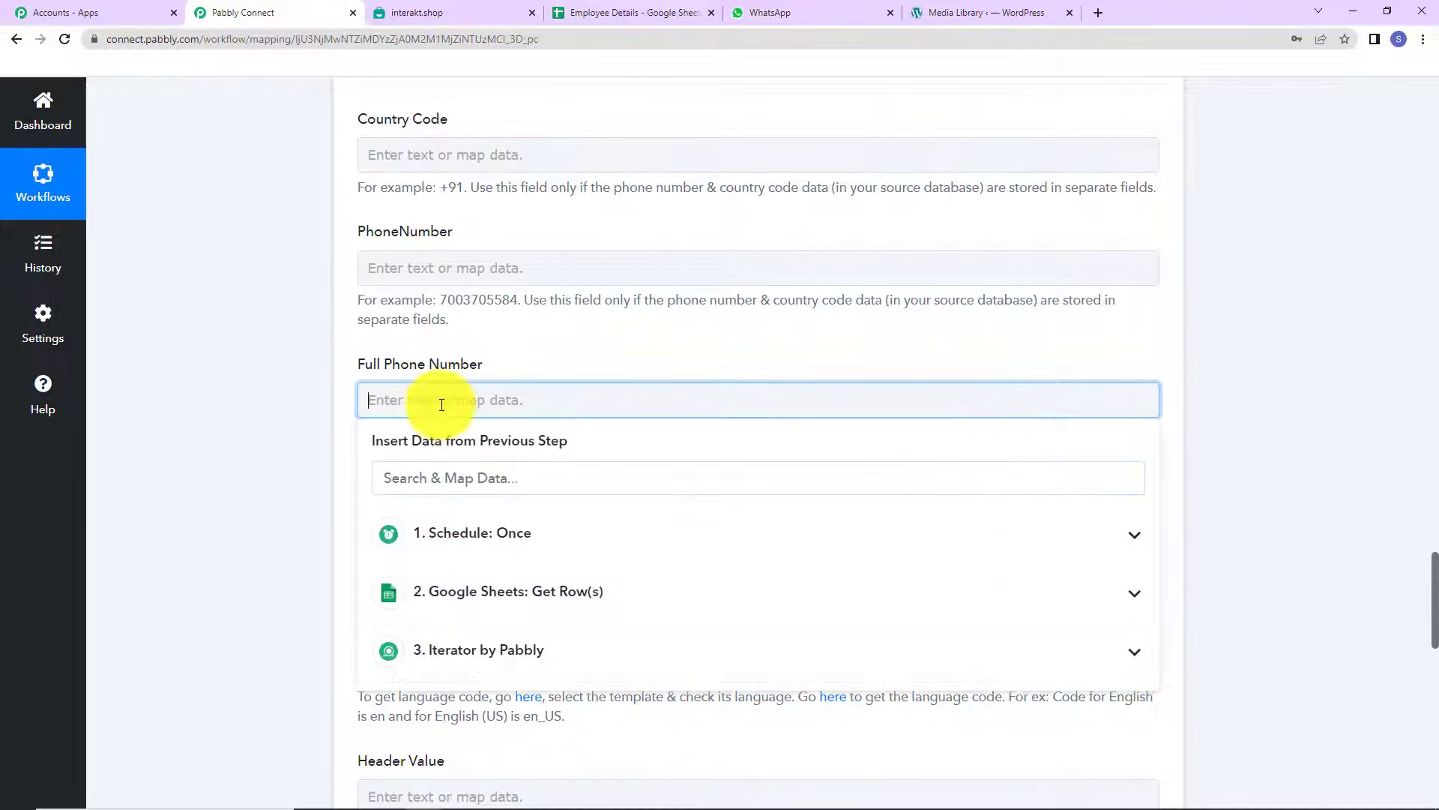
click(308, 393)
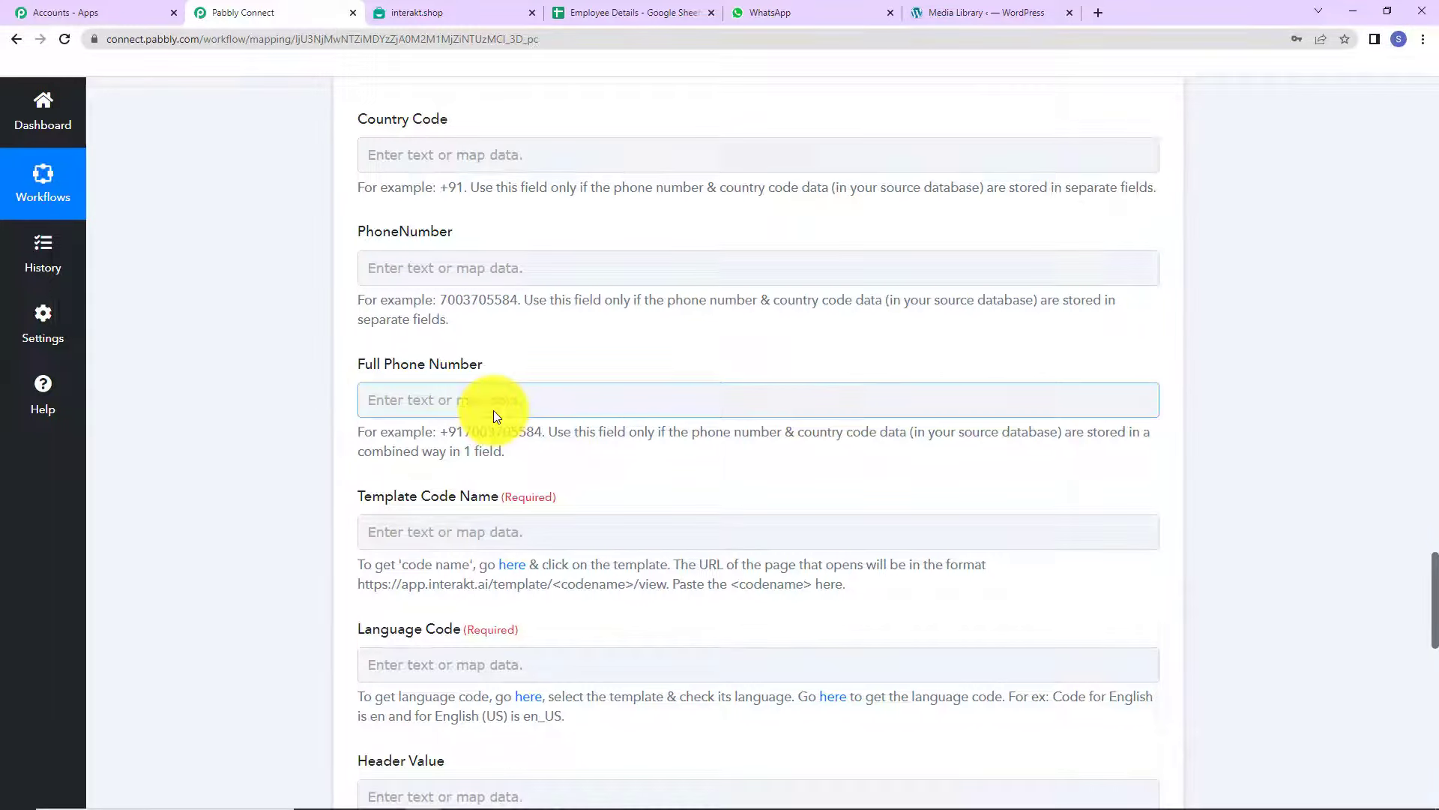
scroll(688, 427, up, 2)
scroll(688, 427, up, 6)
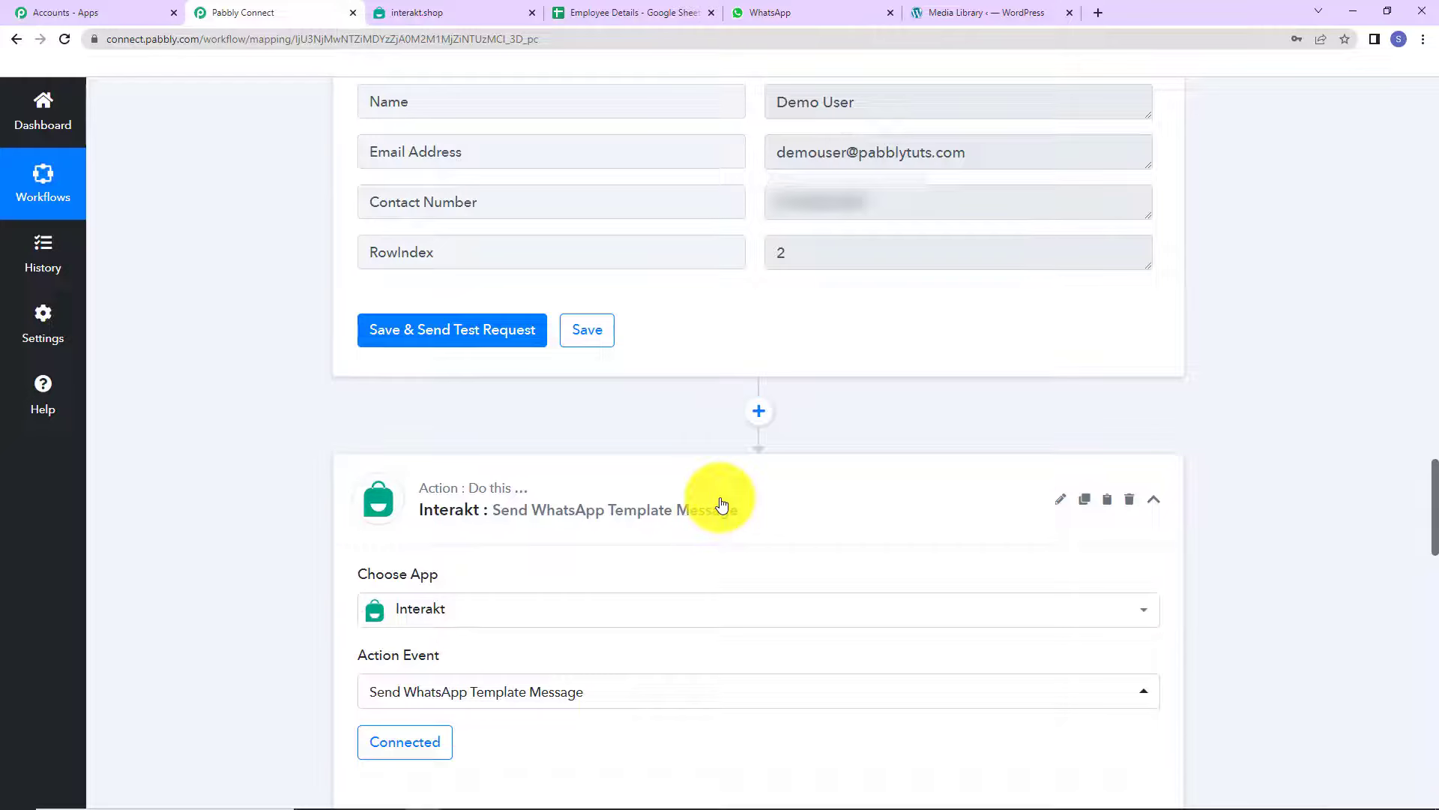
scroll(723, 495, down, 4)
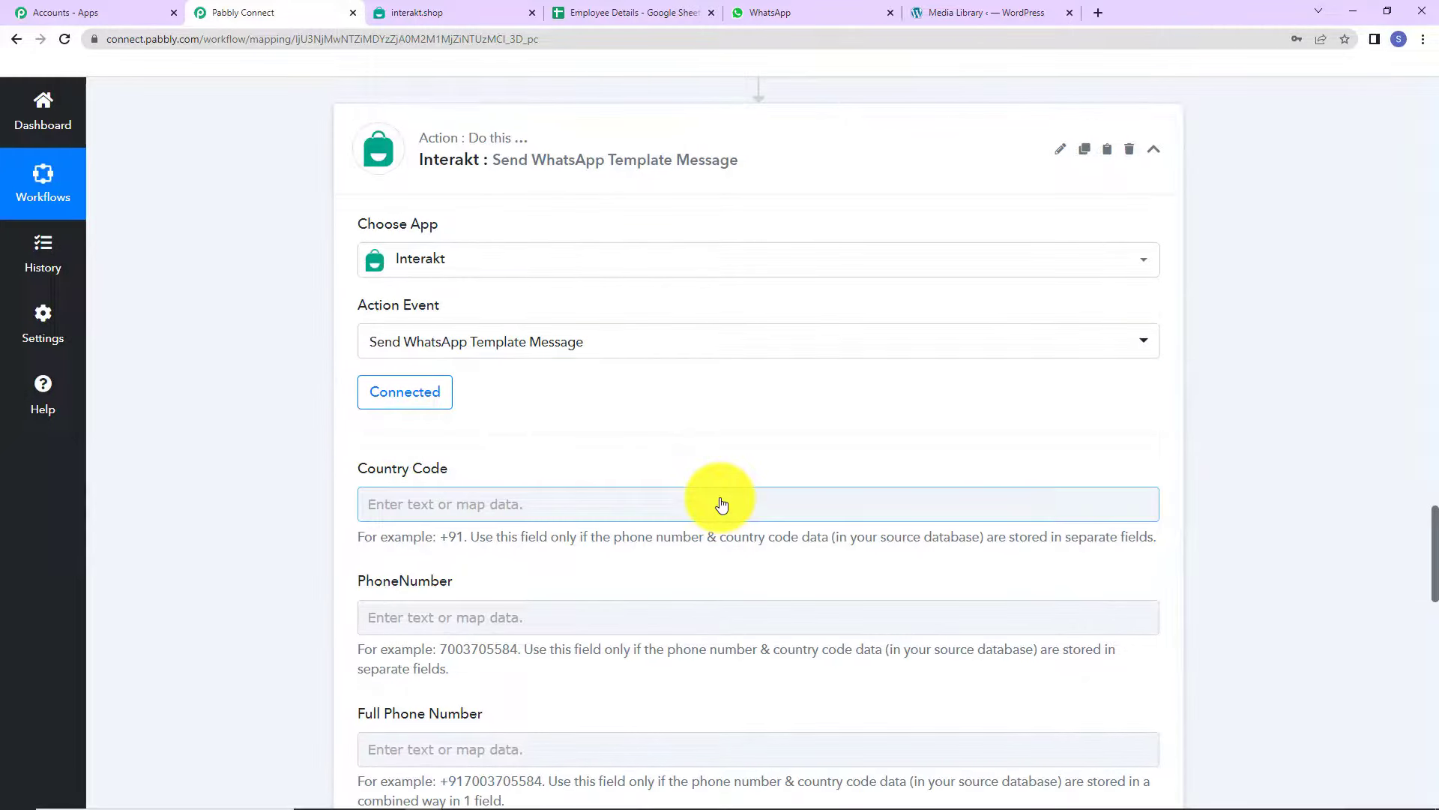
scroll(722, 503, down, 2)
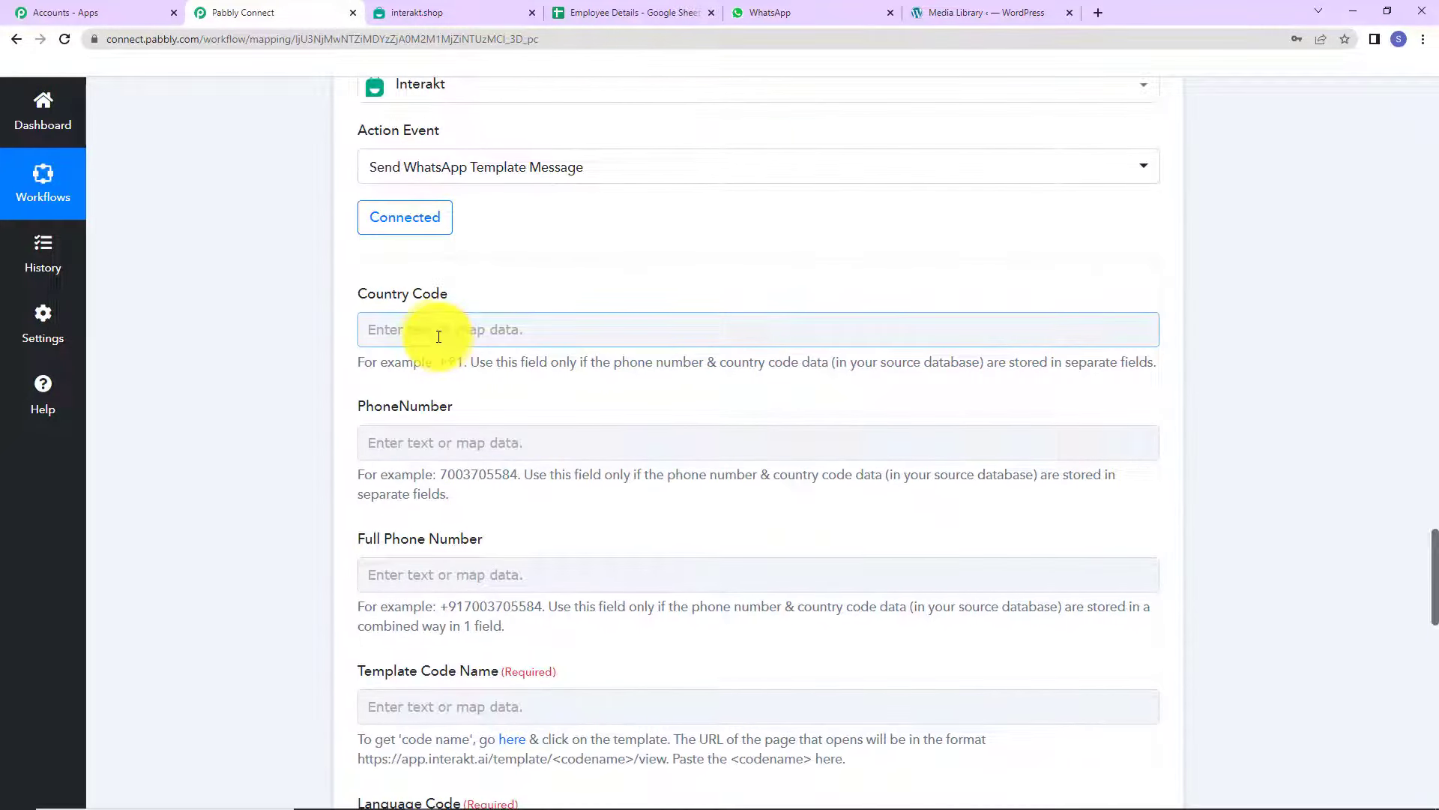
click(459, 324)
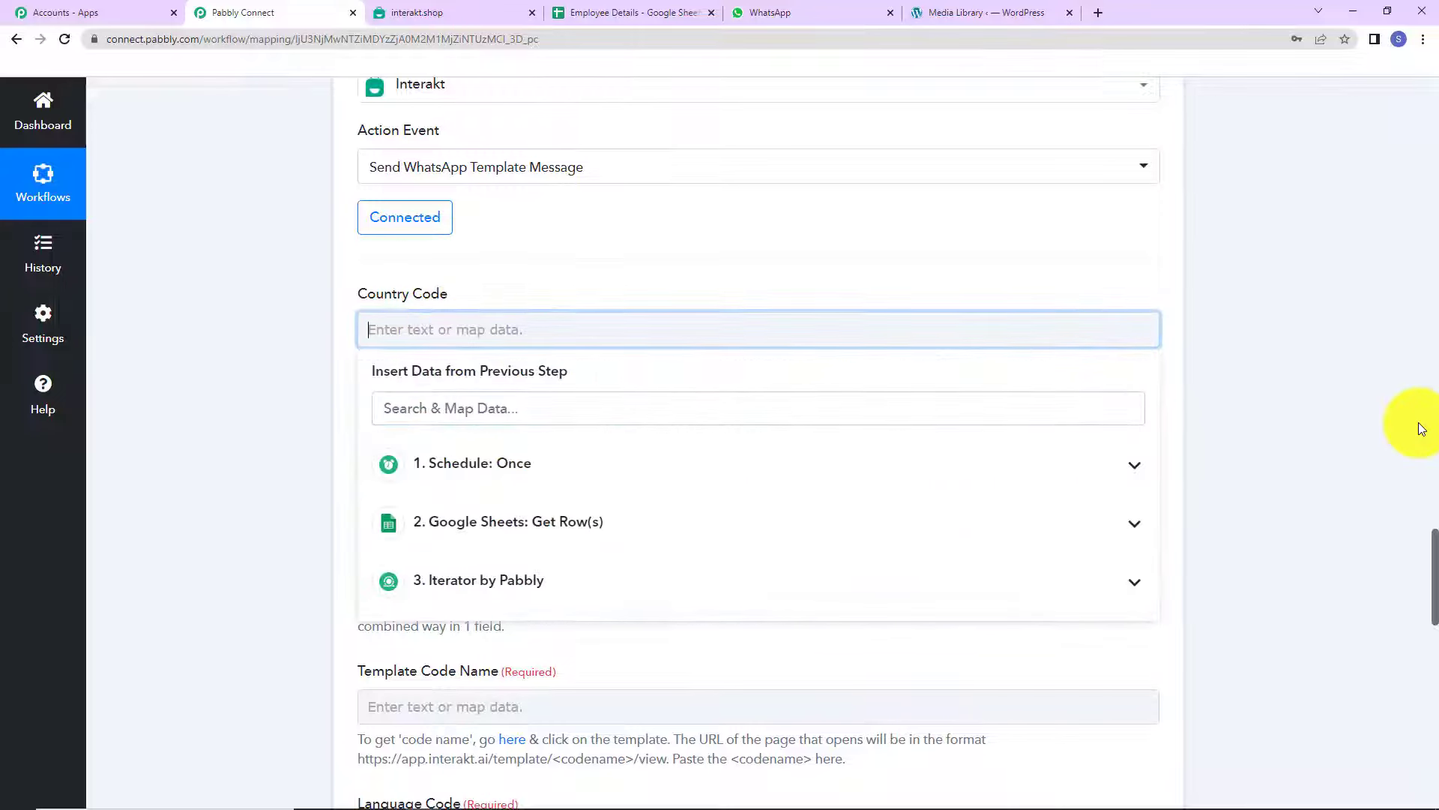
text(+91)
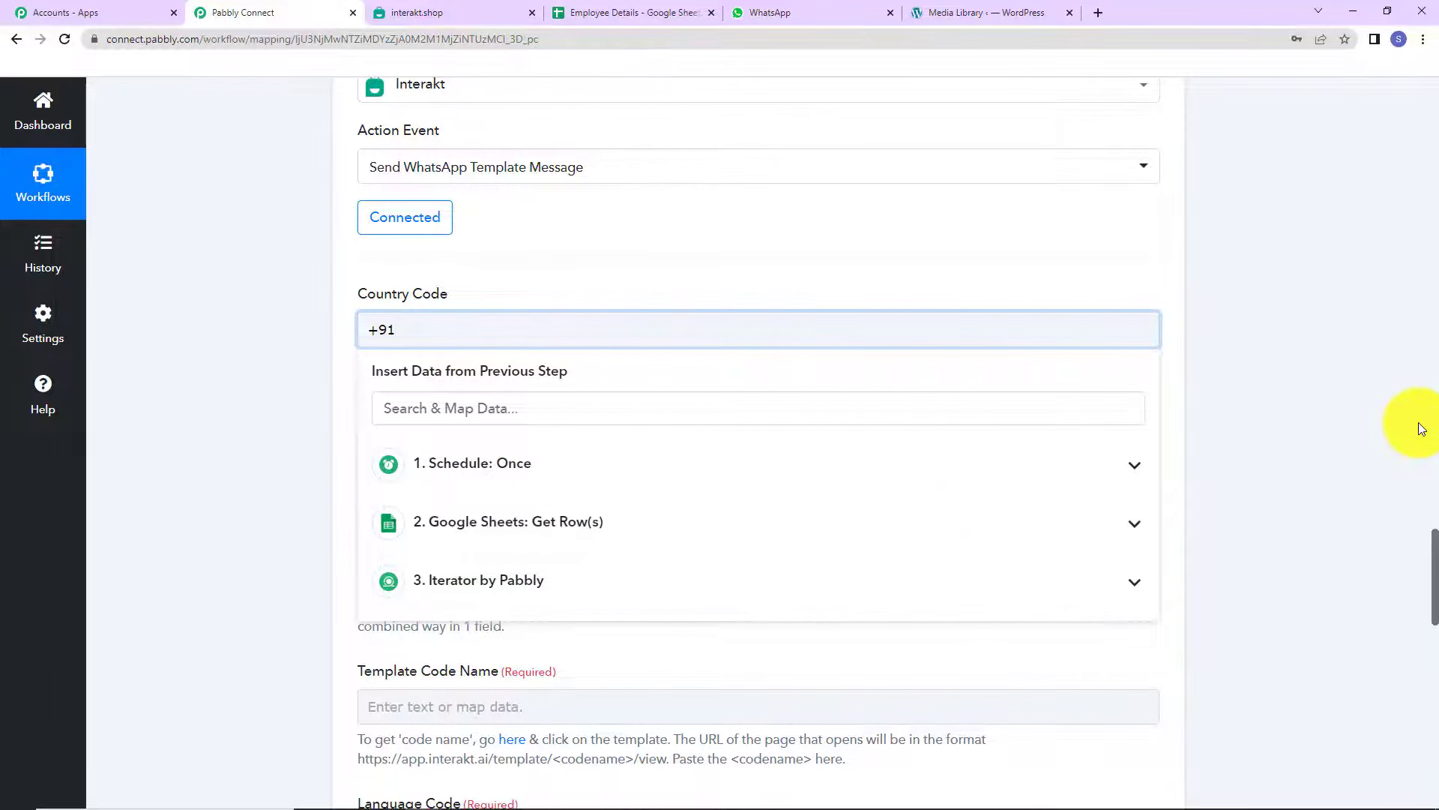
click(1422, 429)
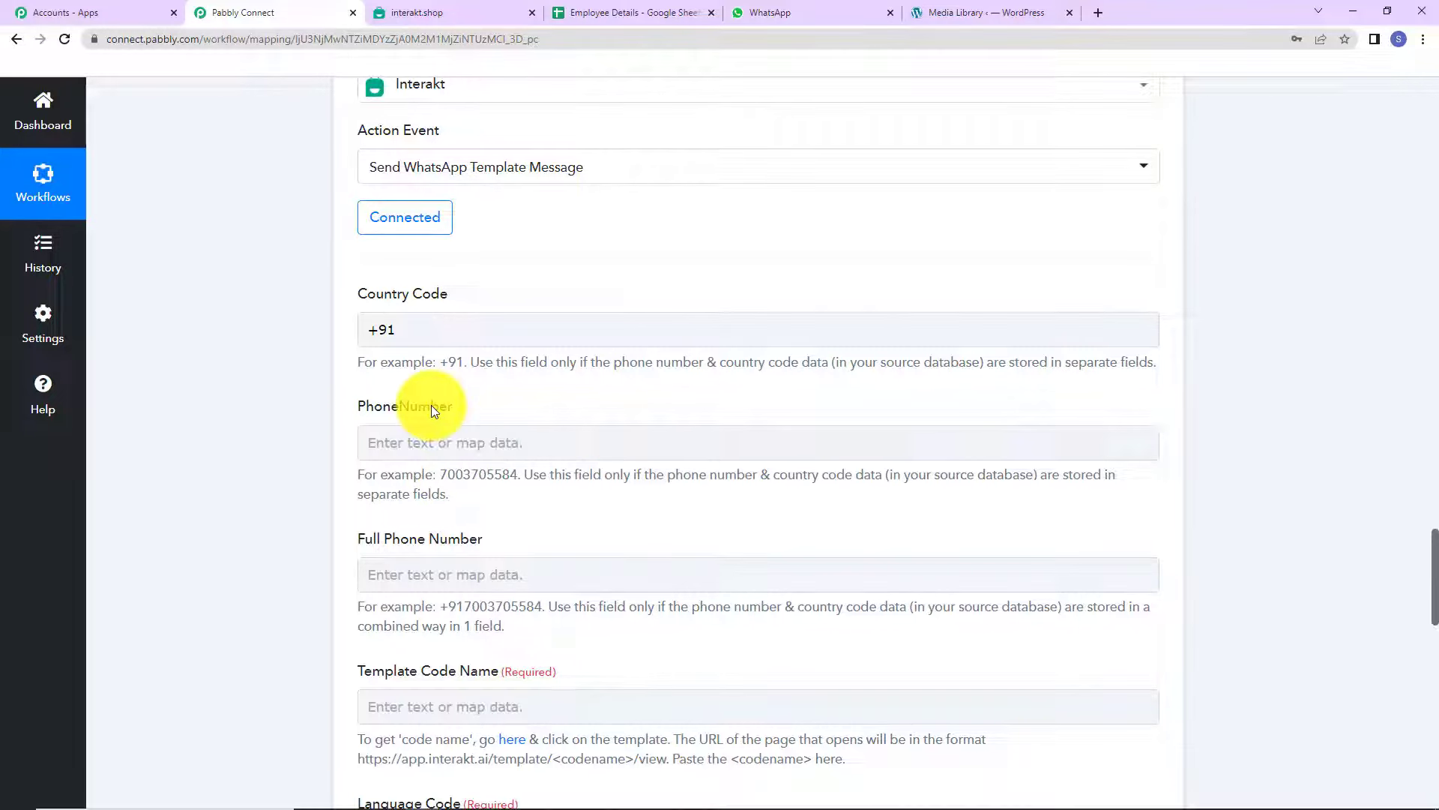
- Map PhoneNumber to the Iterator by Pabbly's Contact Number
click(458, 448)
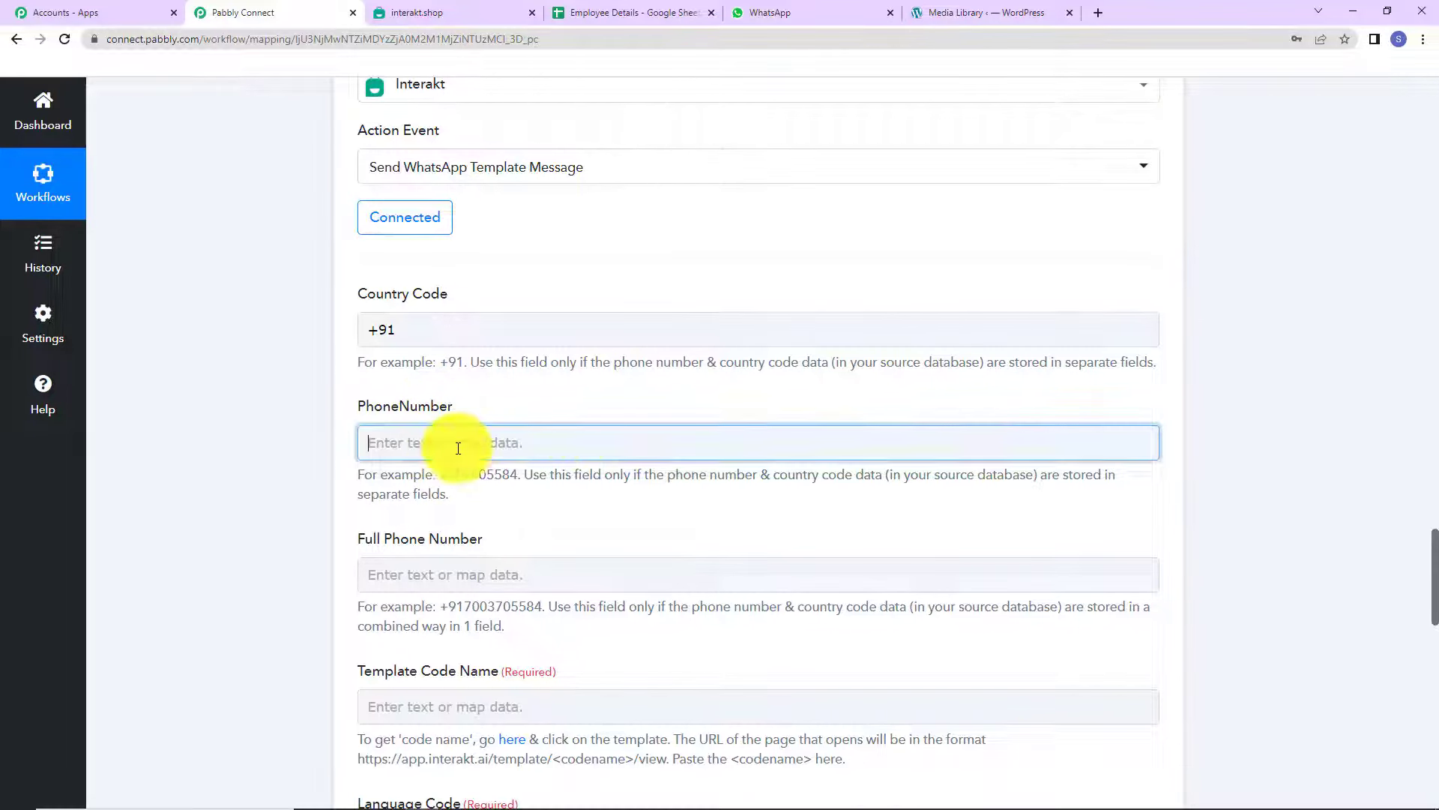
scroll(547, 482, down, 3)
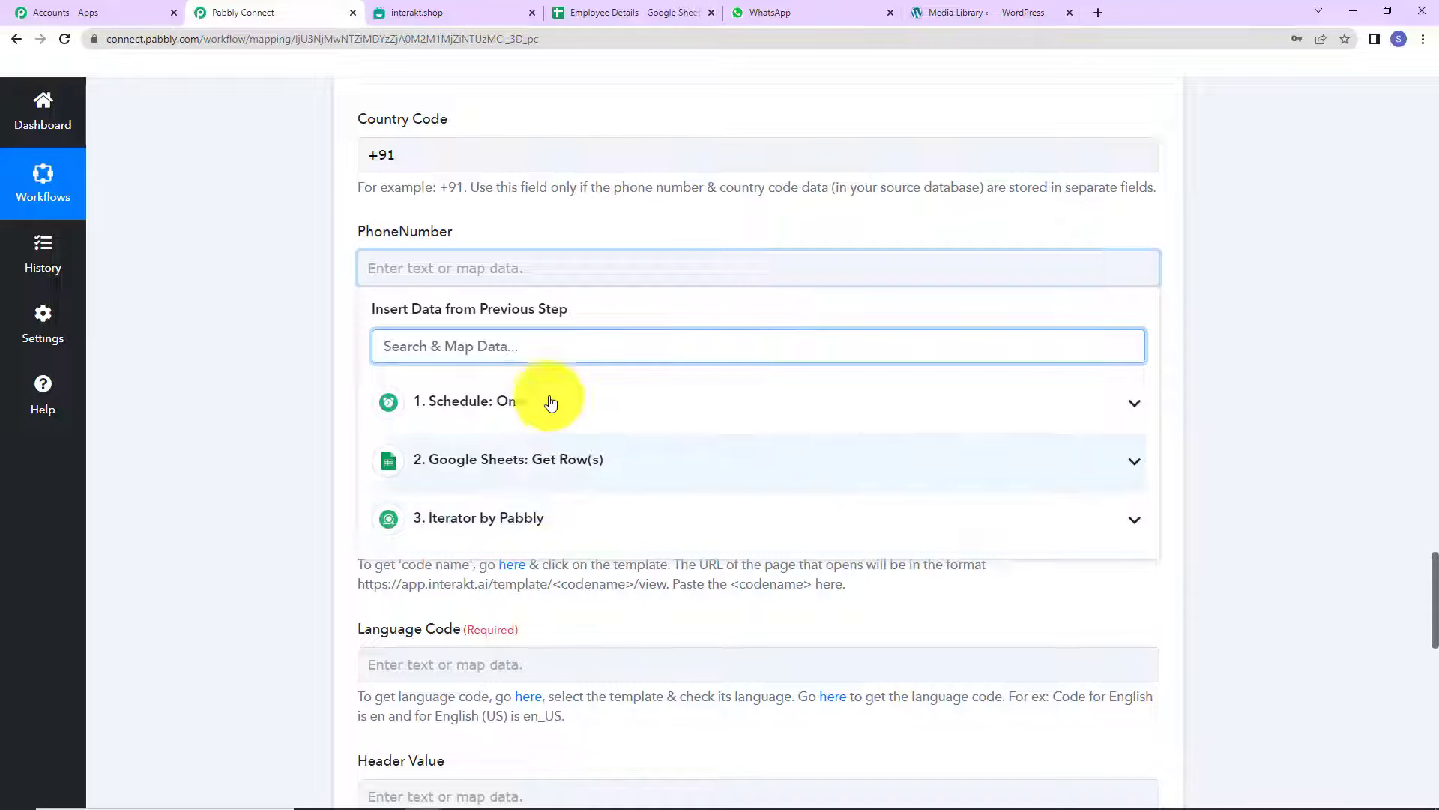
click(586, 527)
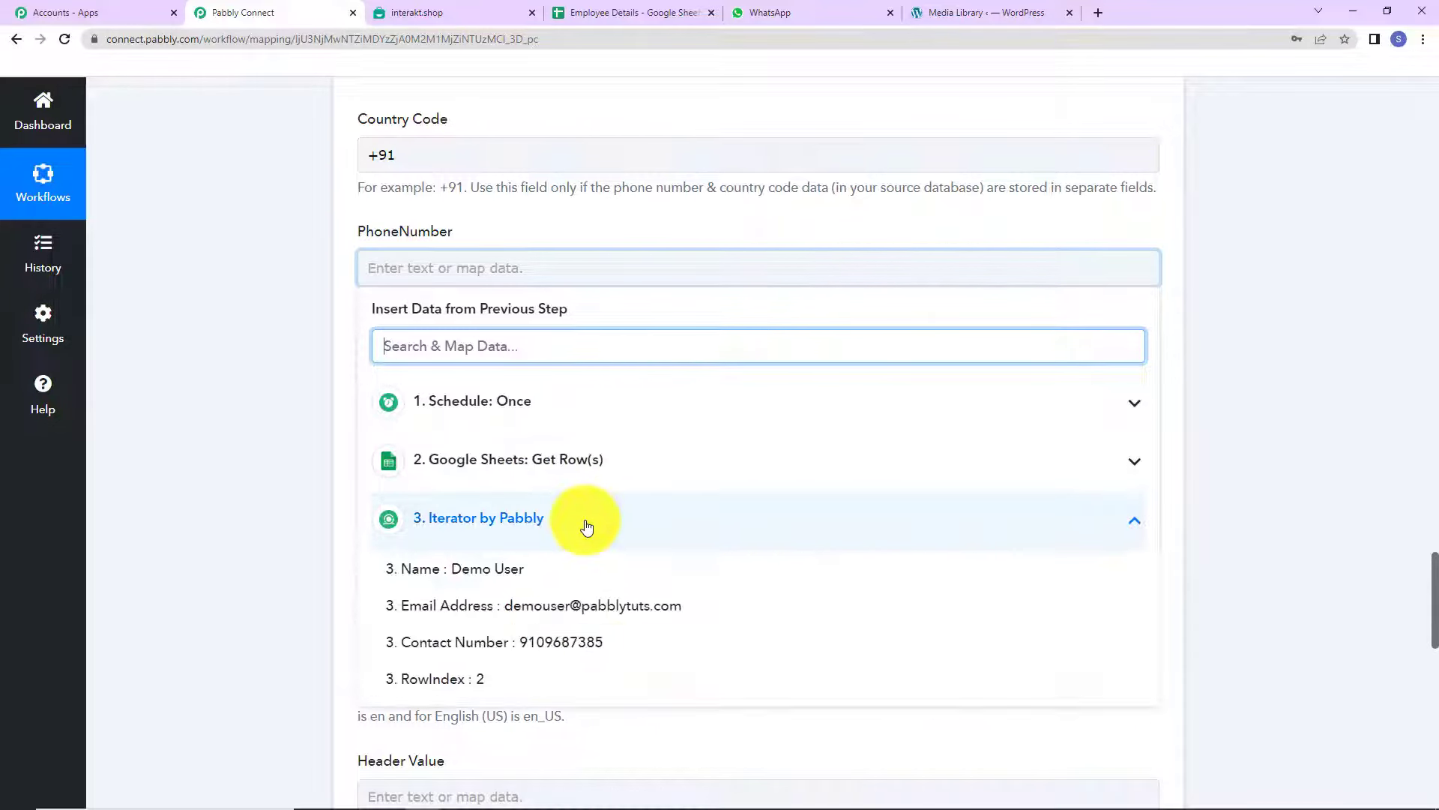
click(612, 644)
click(133, 389)
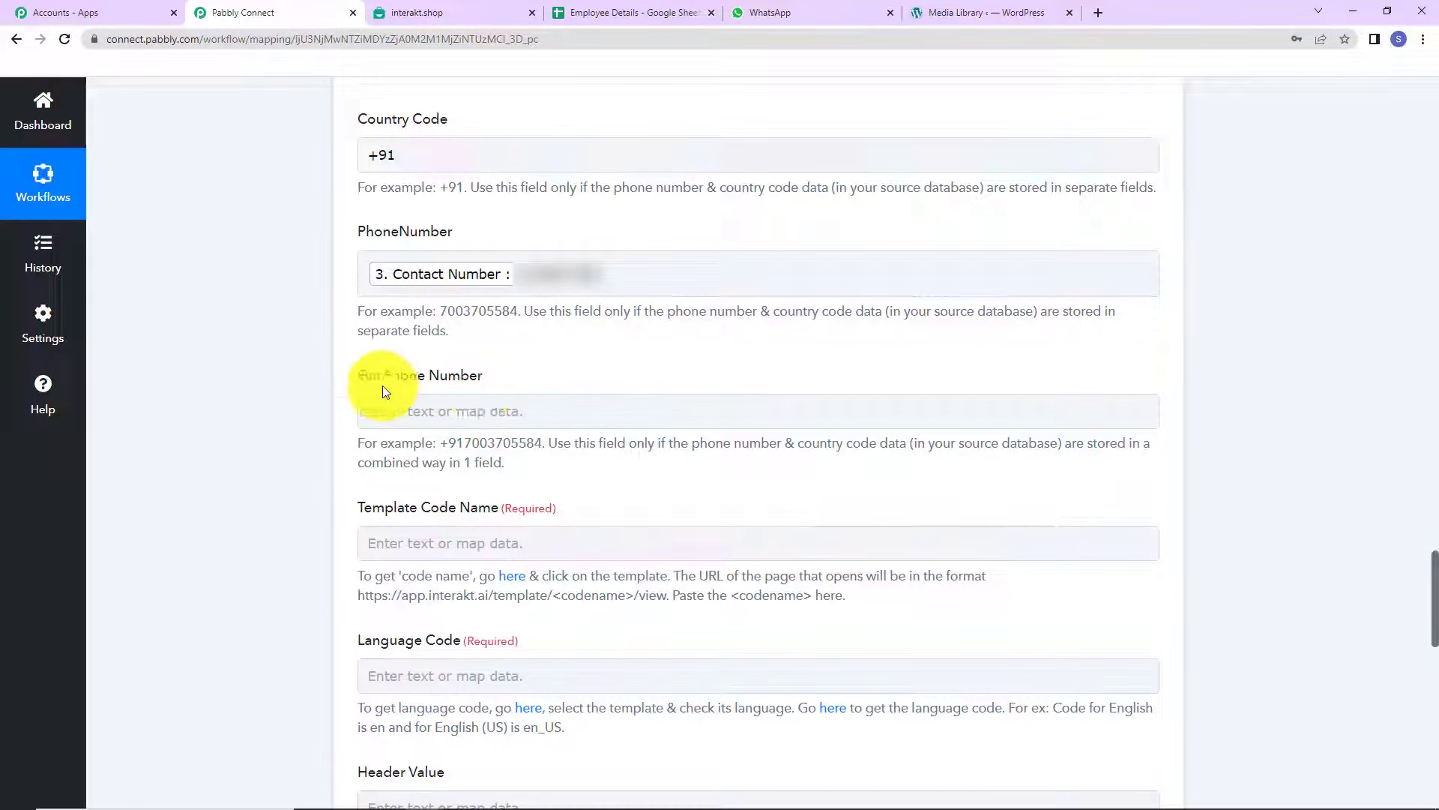
scroll(464, 380, down, 2)
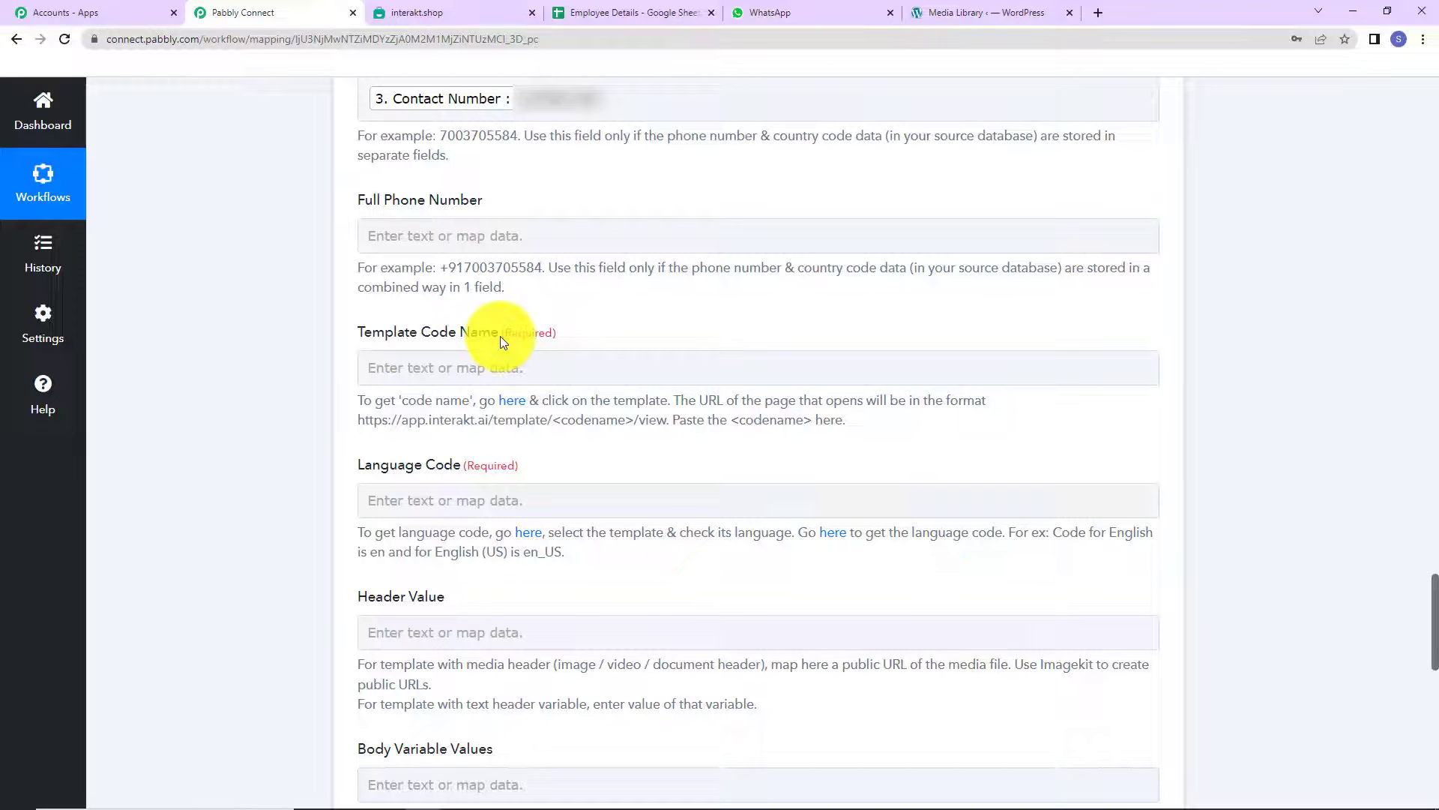
click(505, 372)
click(505, 373)
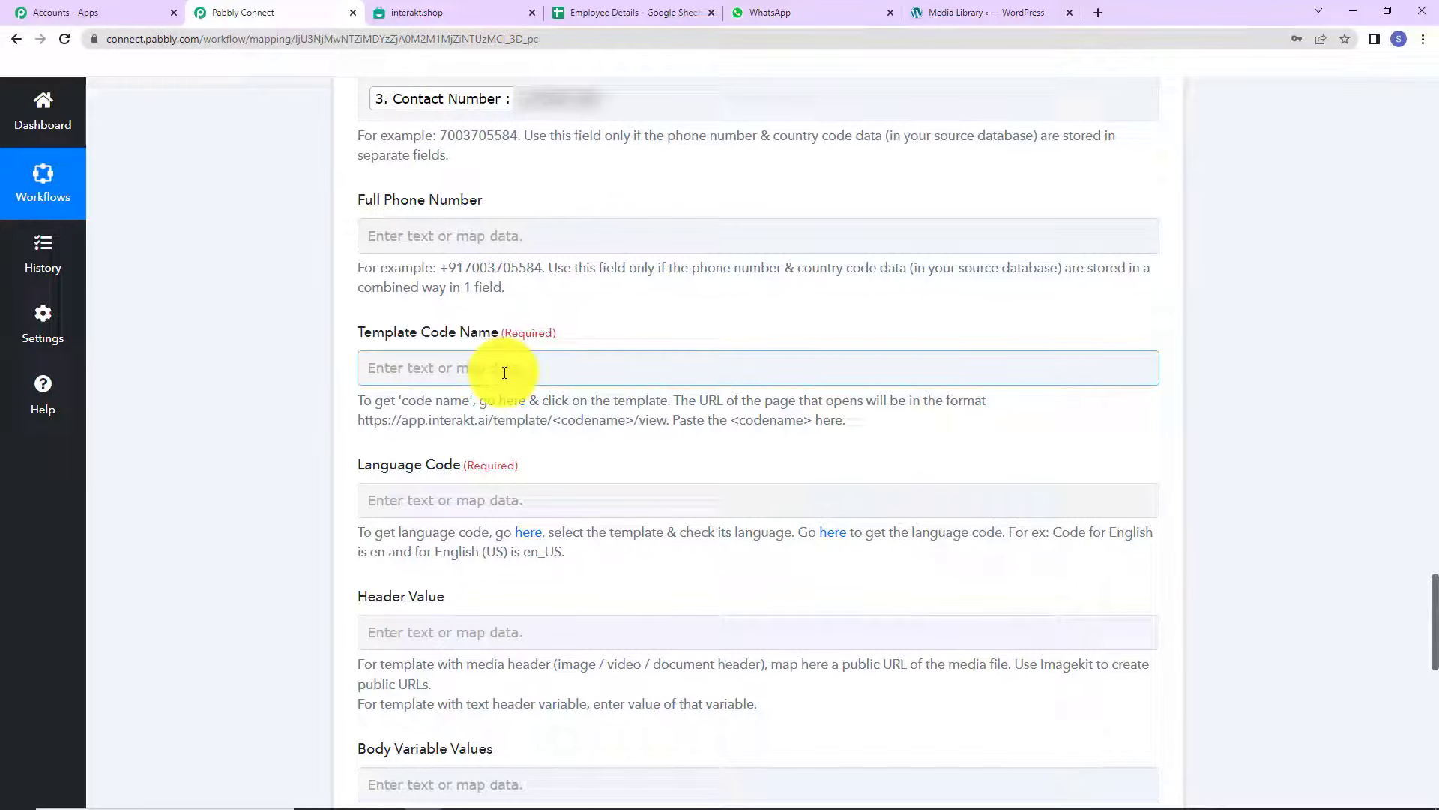
- Open and review the active republic_day_wishes WhatsApp template in Interakt
click(512, 409)
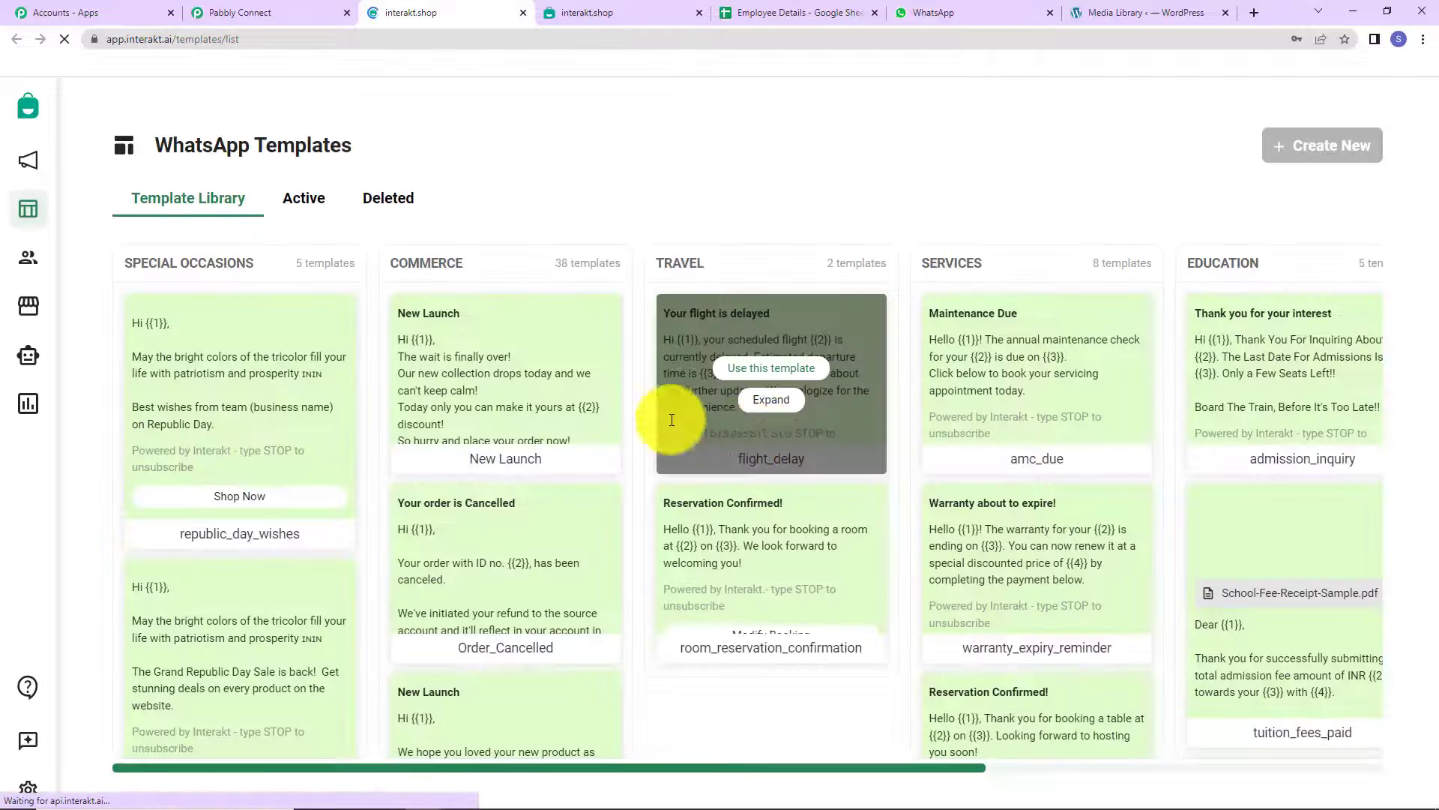
click(302, 198)
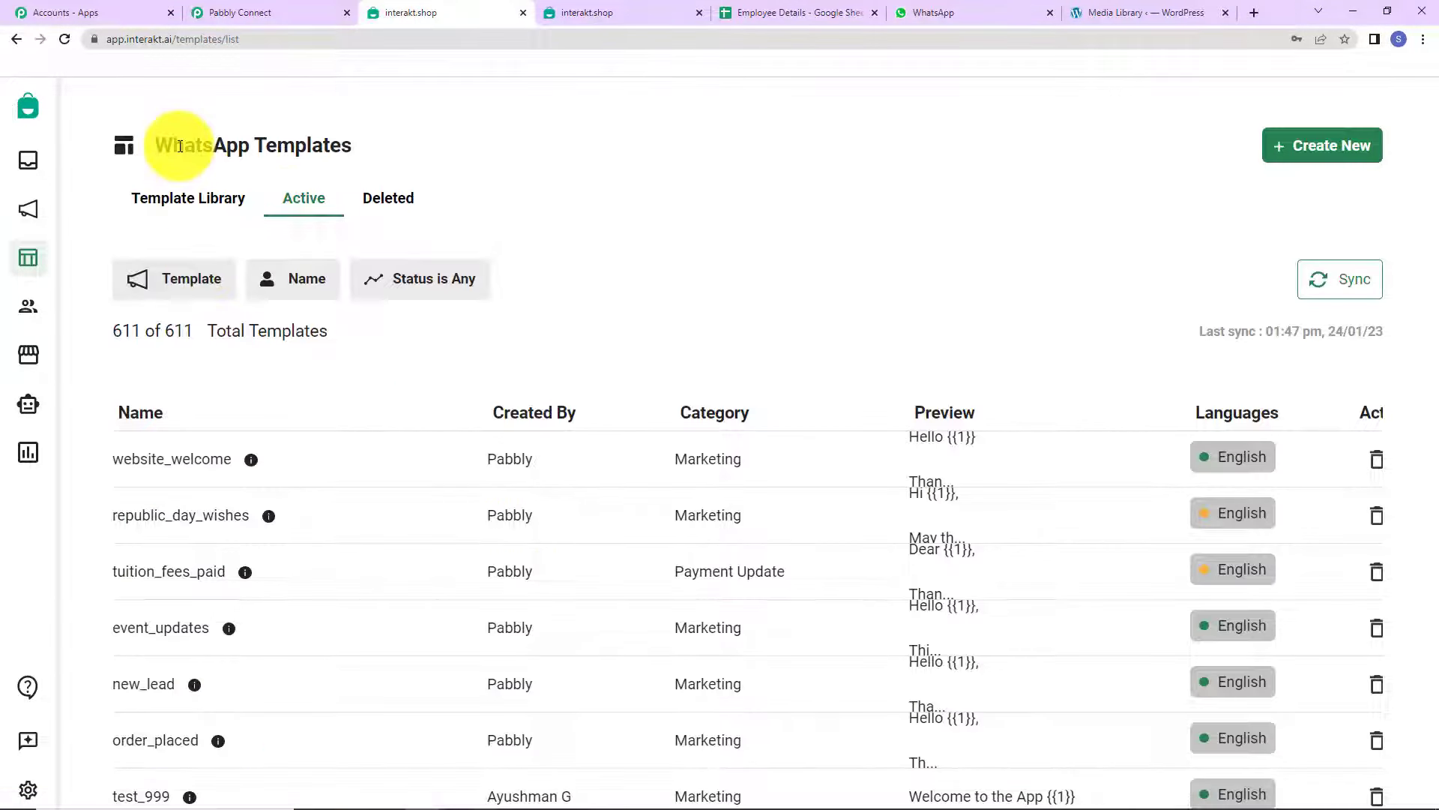
scroll(199, 345, down, 2)
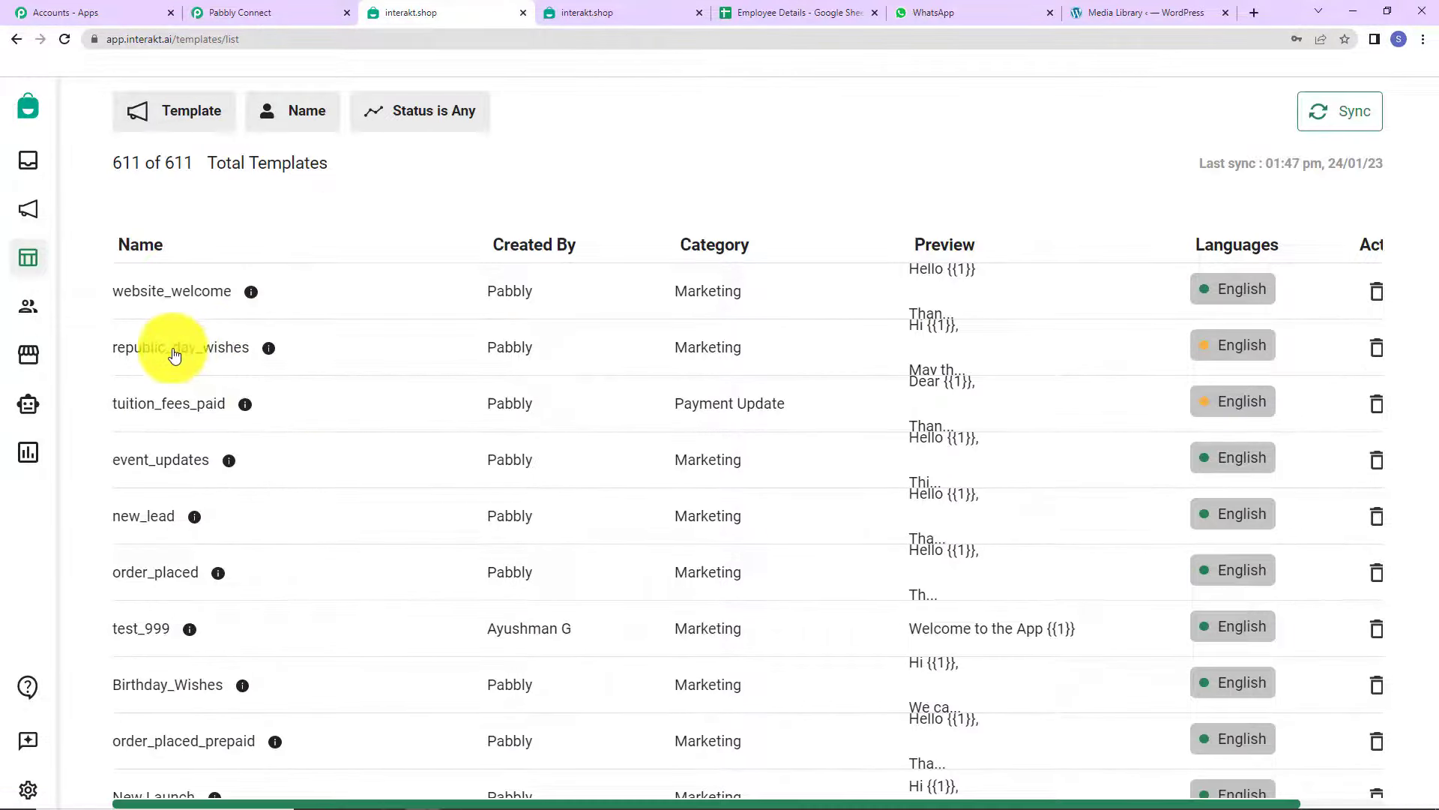
click(200, 348)
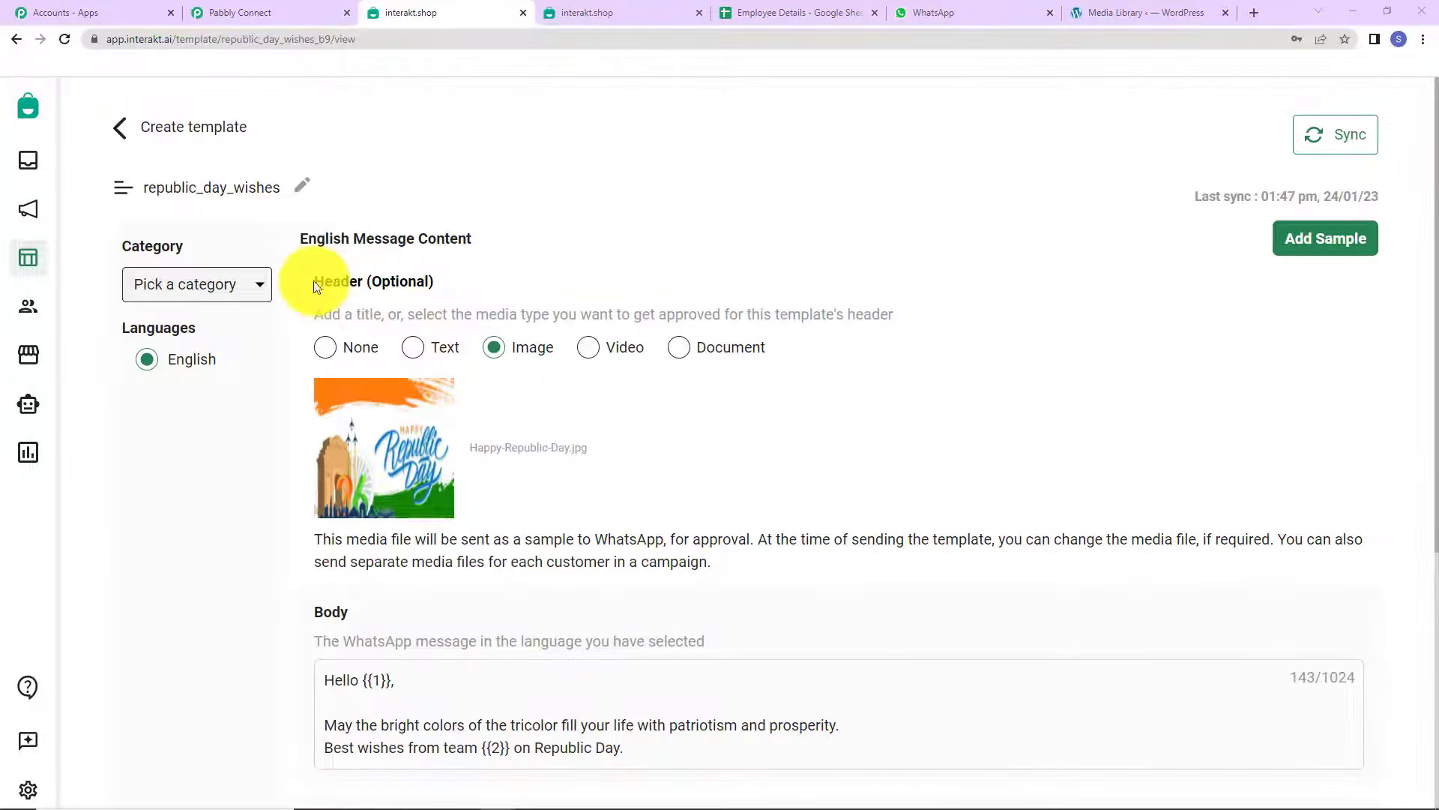
drag(294, 282, 380, 278)
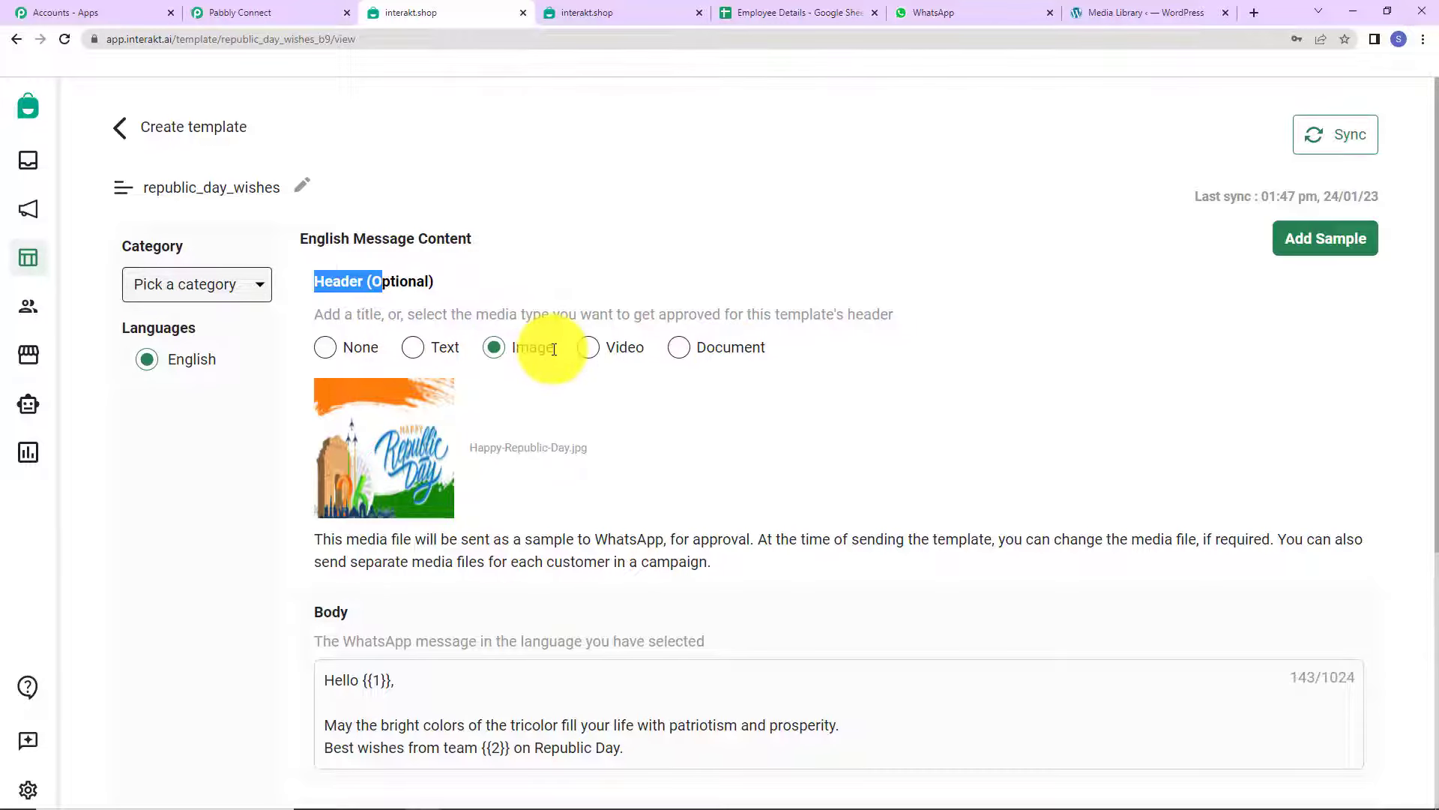
scroll(1028, 352, down, 5)
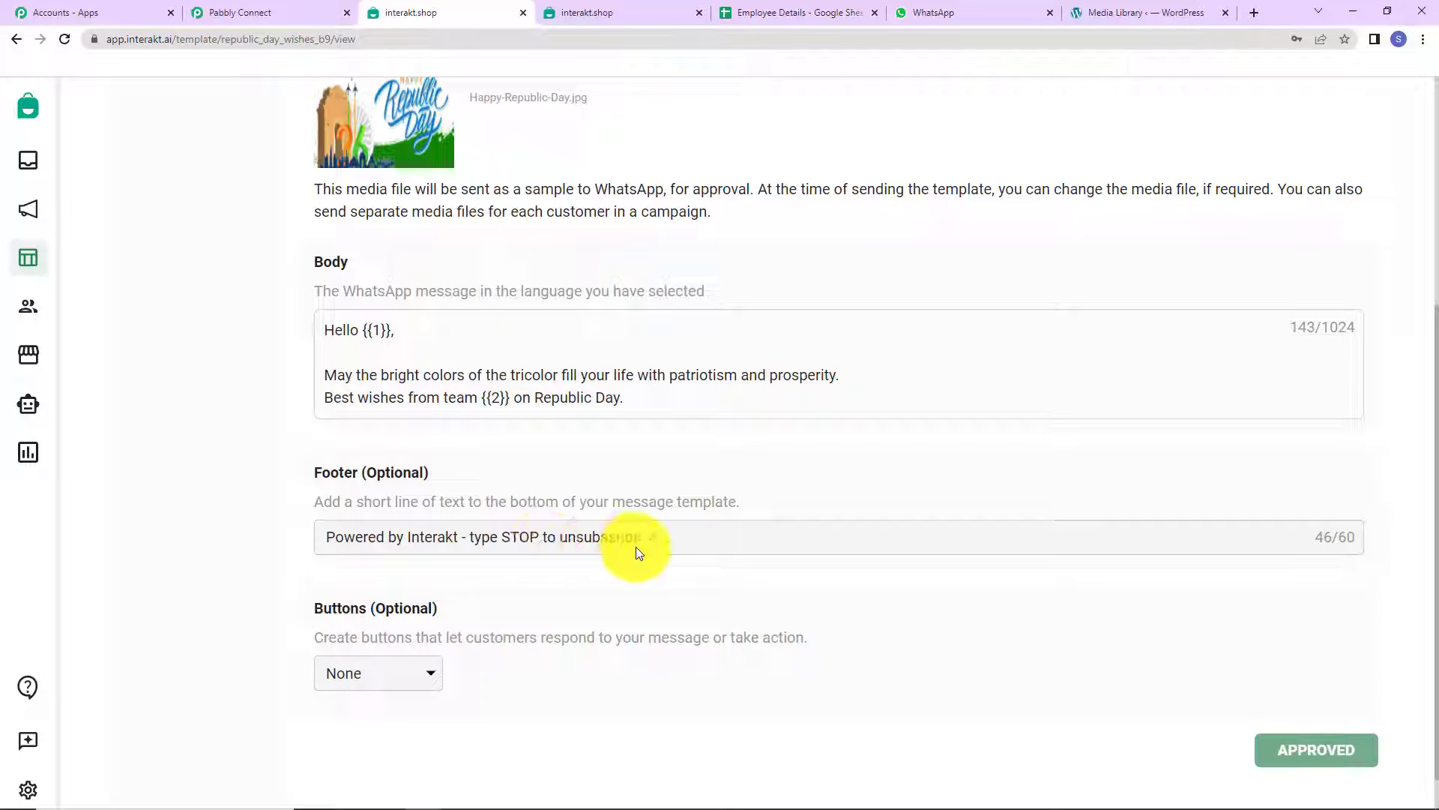
scroll(407, 623, down, 1)
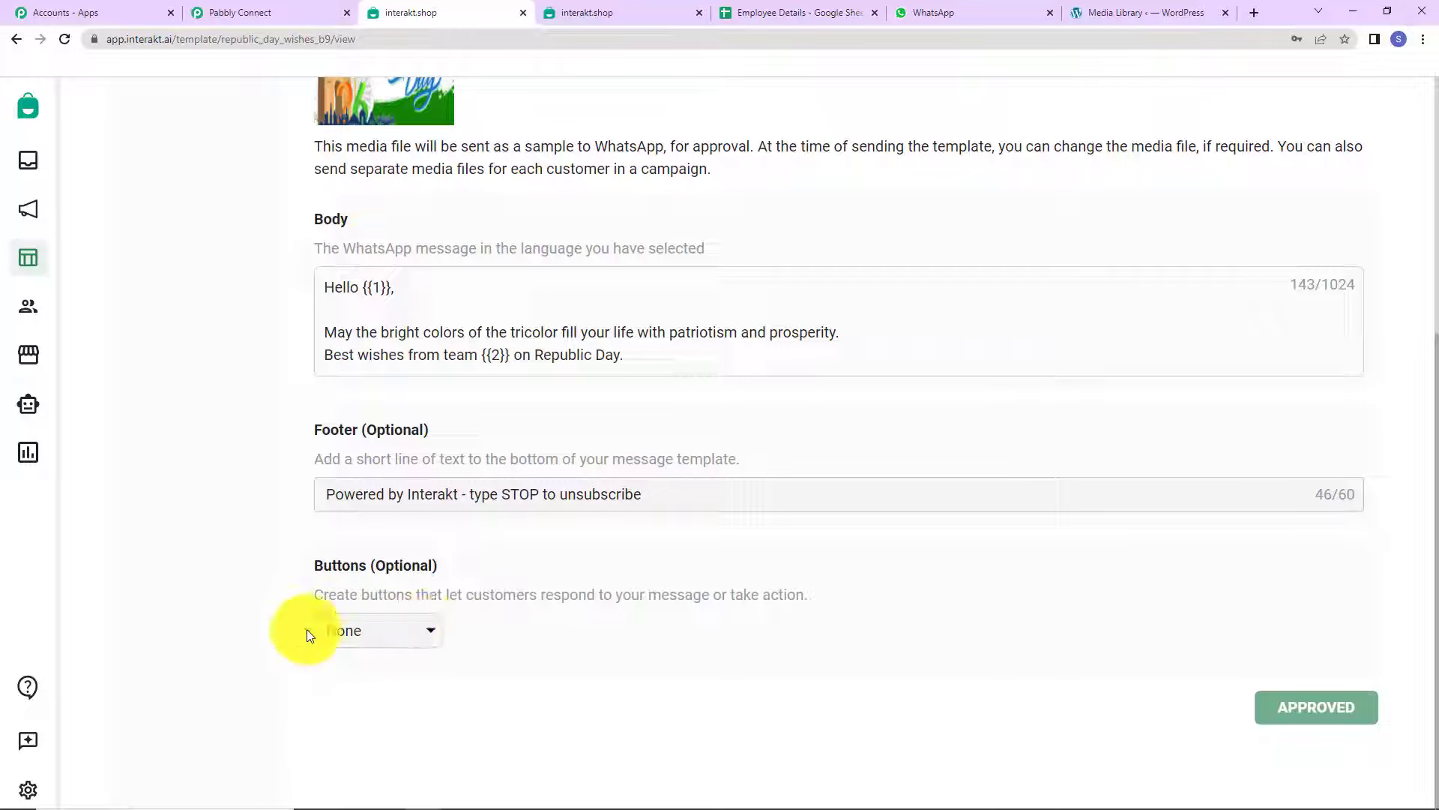
scroll(438, 641, up, 5)
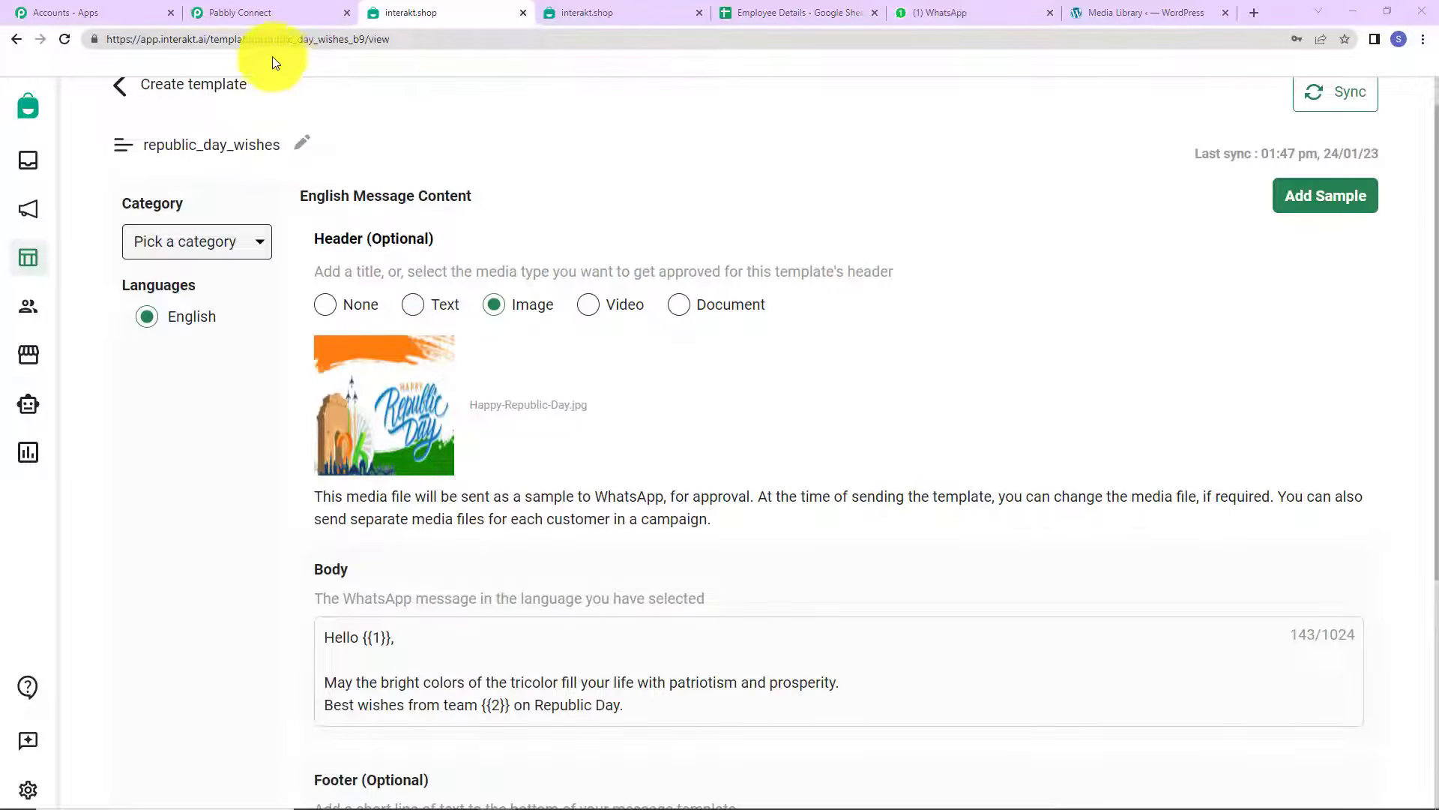
- Copy the template code name republic_day_wishes_b9 from the page address and return to Pabbly
drag(254, 39, 355, 41)
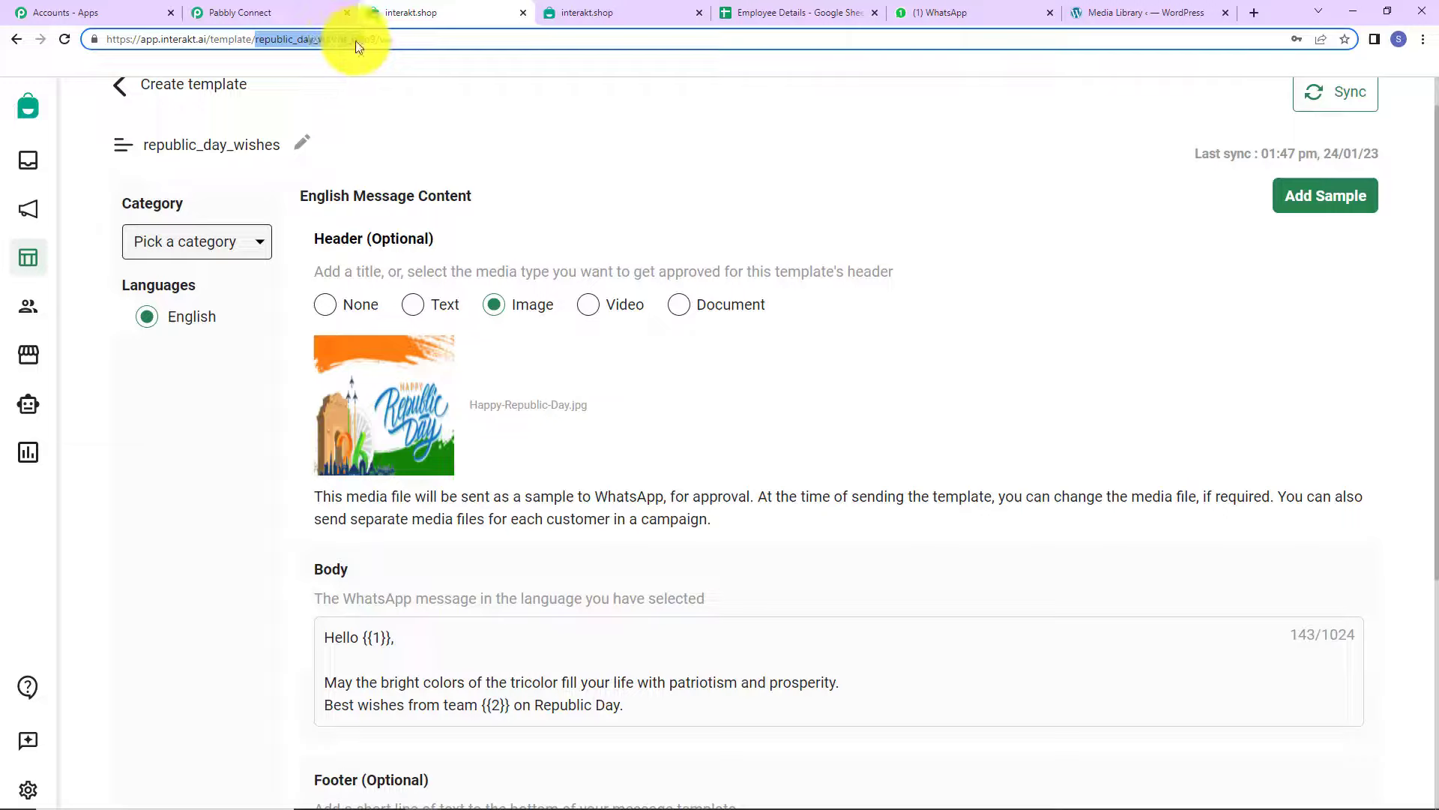
right_click(356, 40)
click(403, 120)
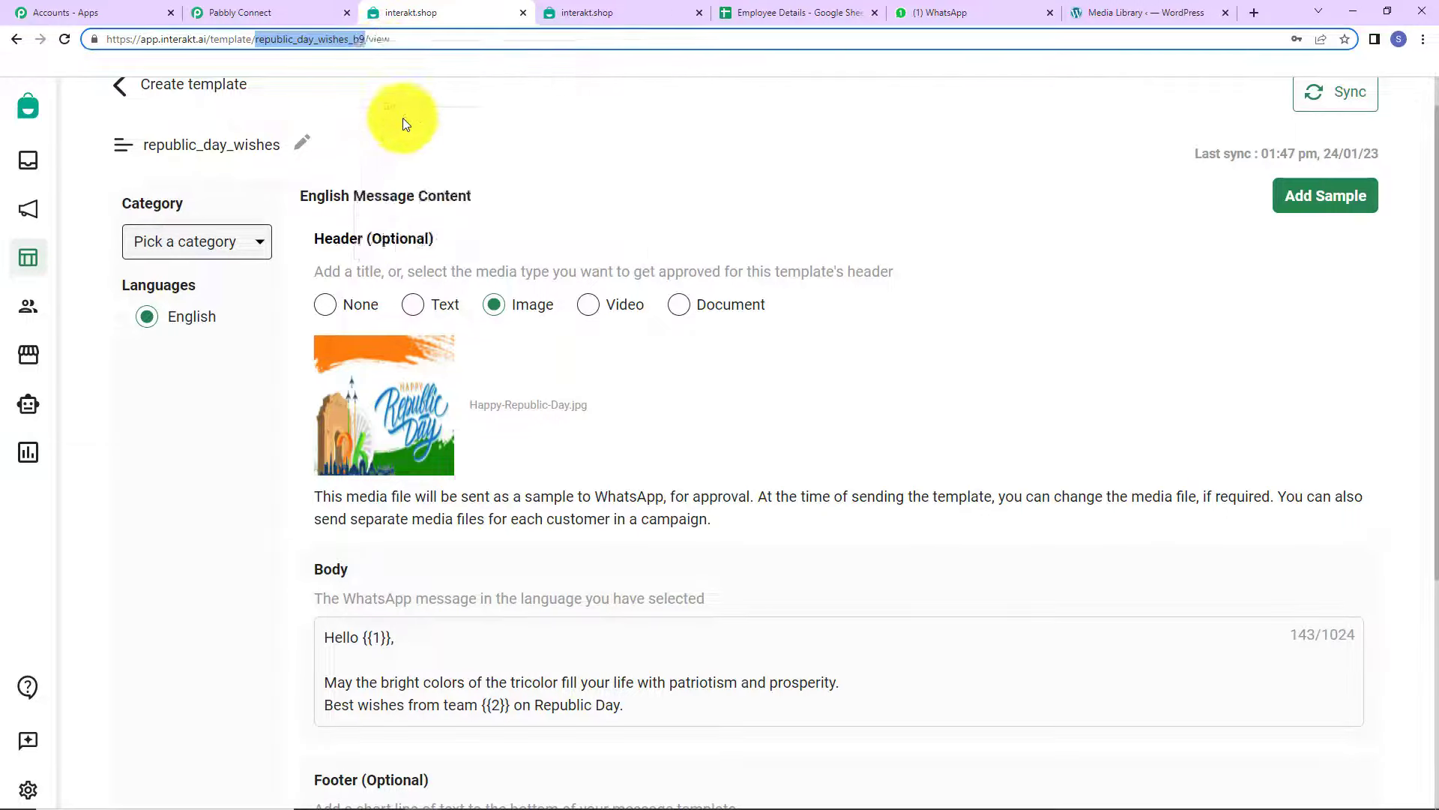
click(276, 16)
- Paste republic_day_wishes_b9 into Template Code Name, leaving Language Code as en
click(425, 429)
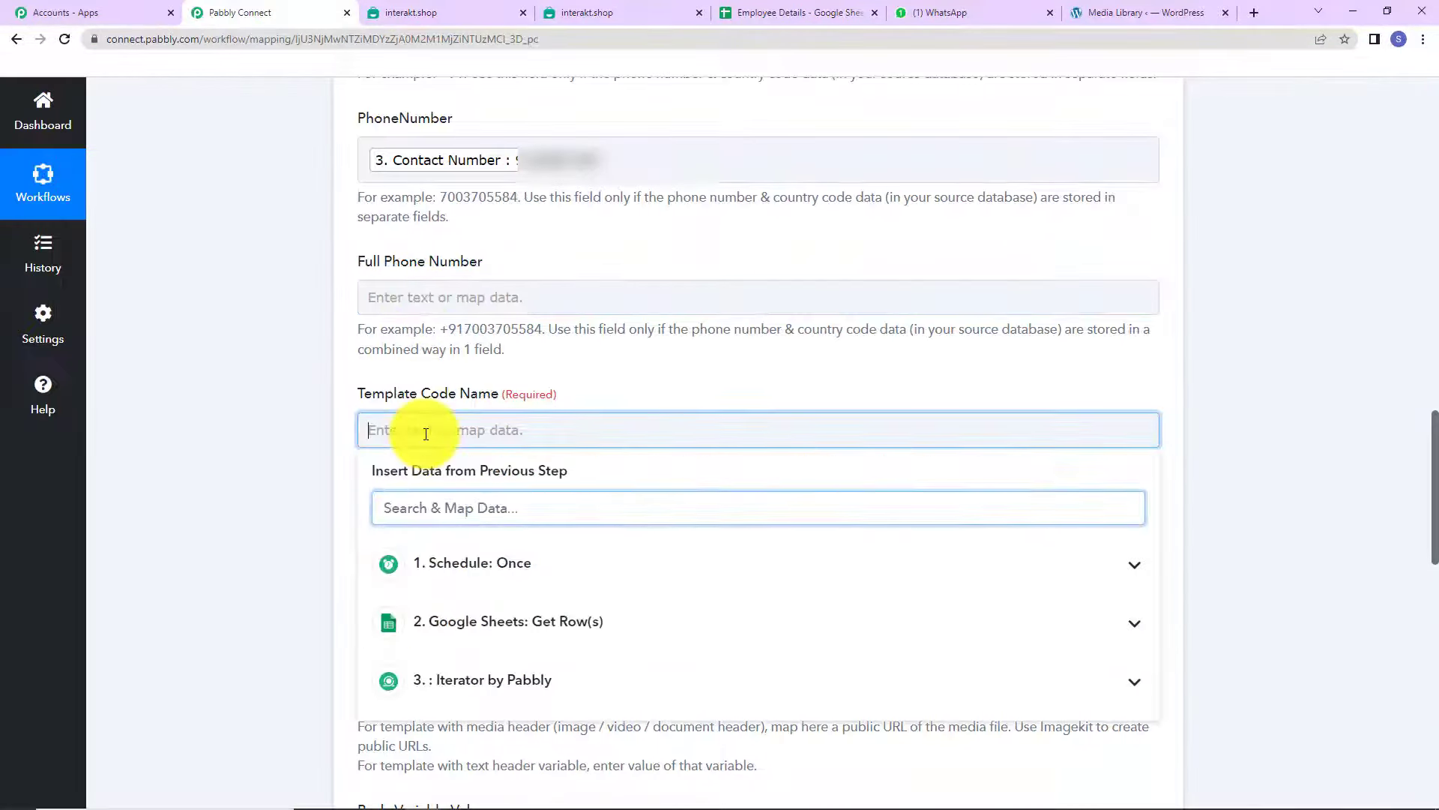
key(ctrl+v)
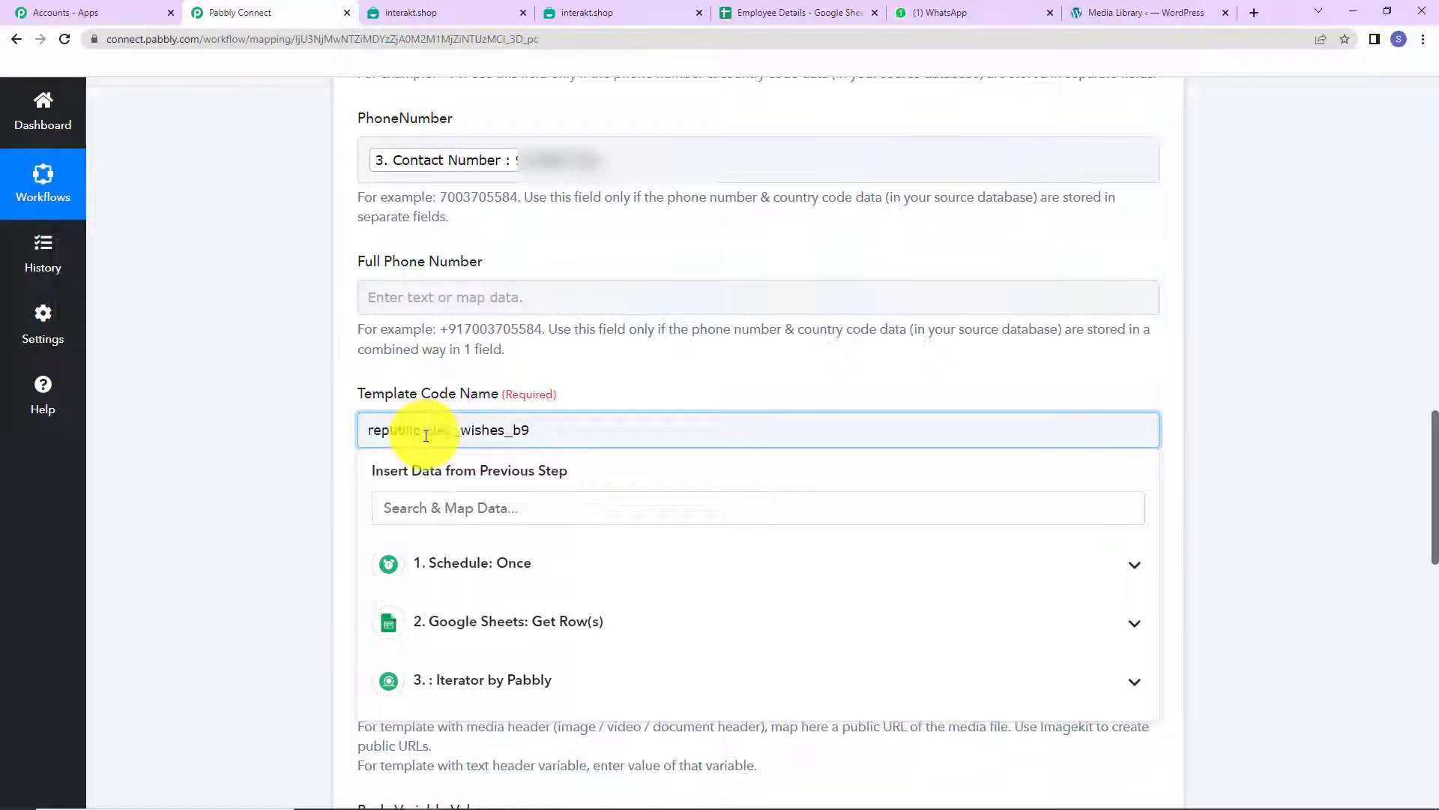
click(307, 433)
scroll(308, 433, down, 3)
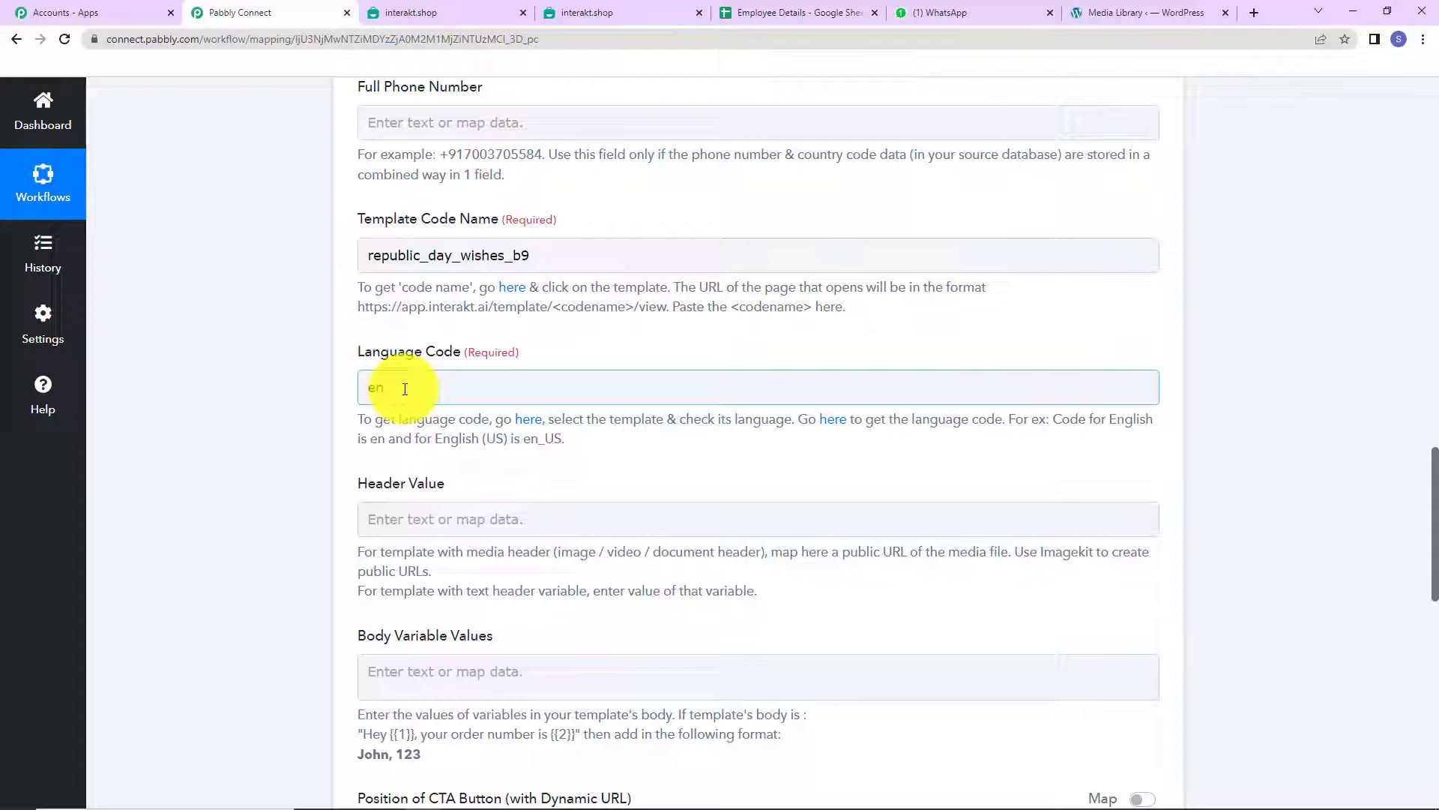
click(273, 424)
- Copy the Republic Day image's URL from the WordPress Media Library
scroll(273, 424, down, 2)
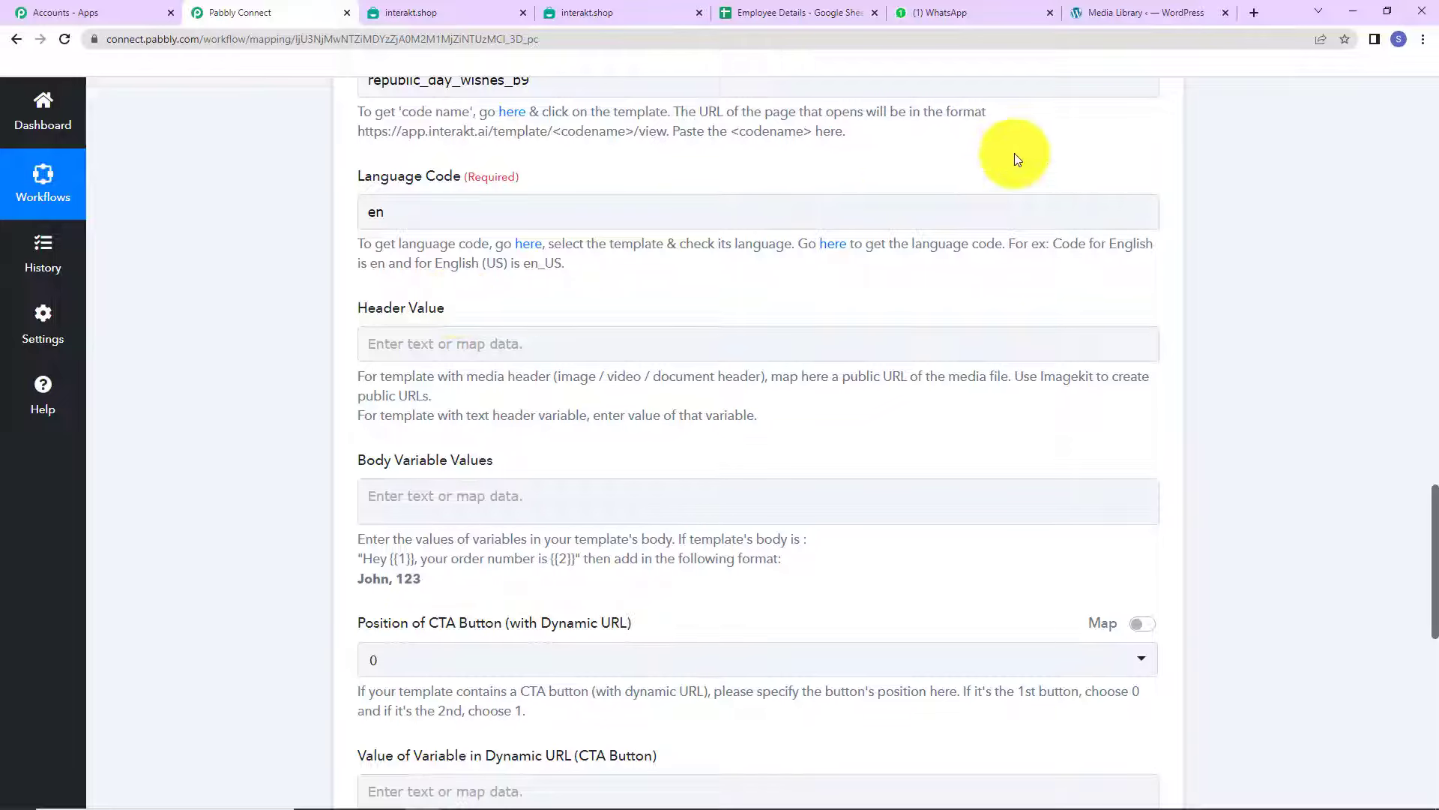
click(1112, 15)
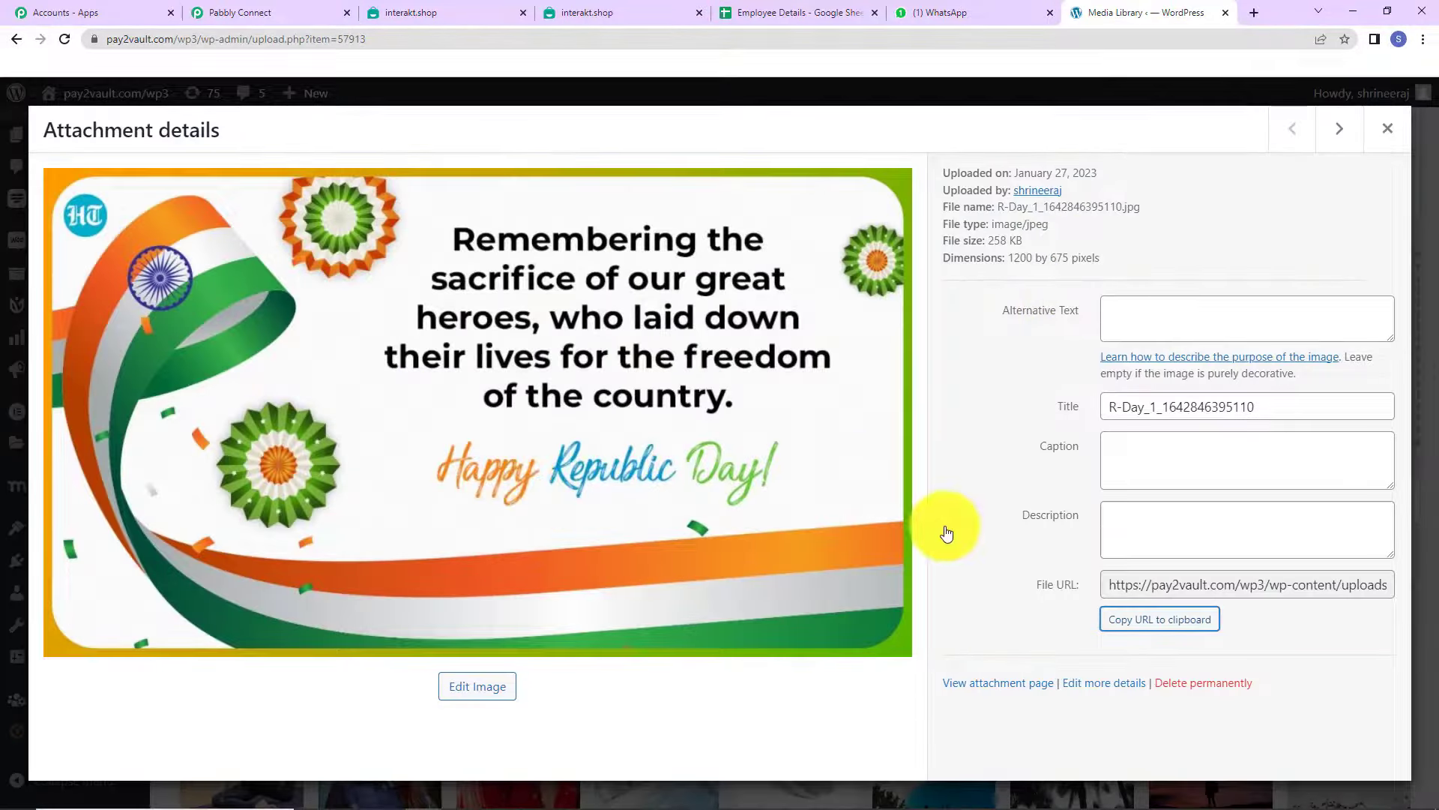
click(1157, 619)
- Paste the Republic Day image URL into Header Value
click(255, 13)
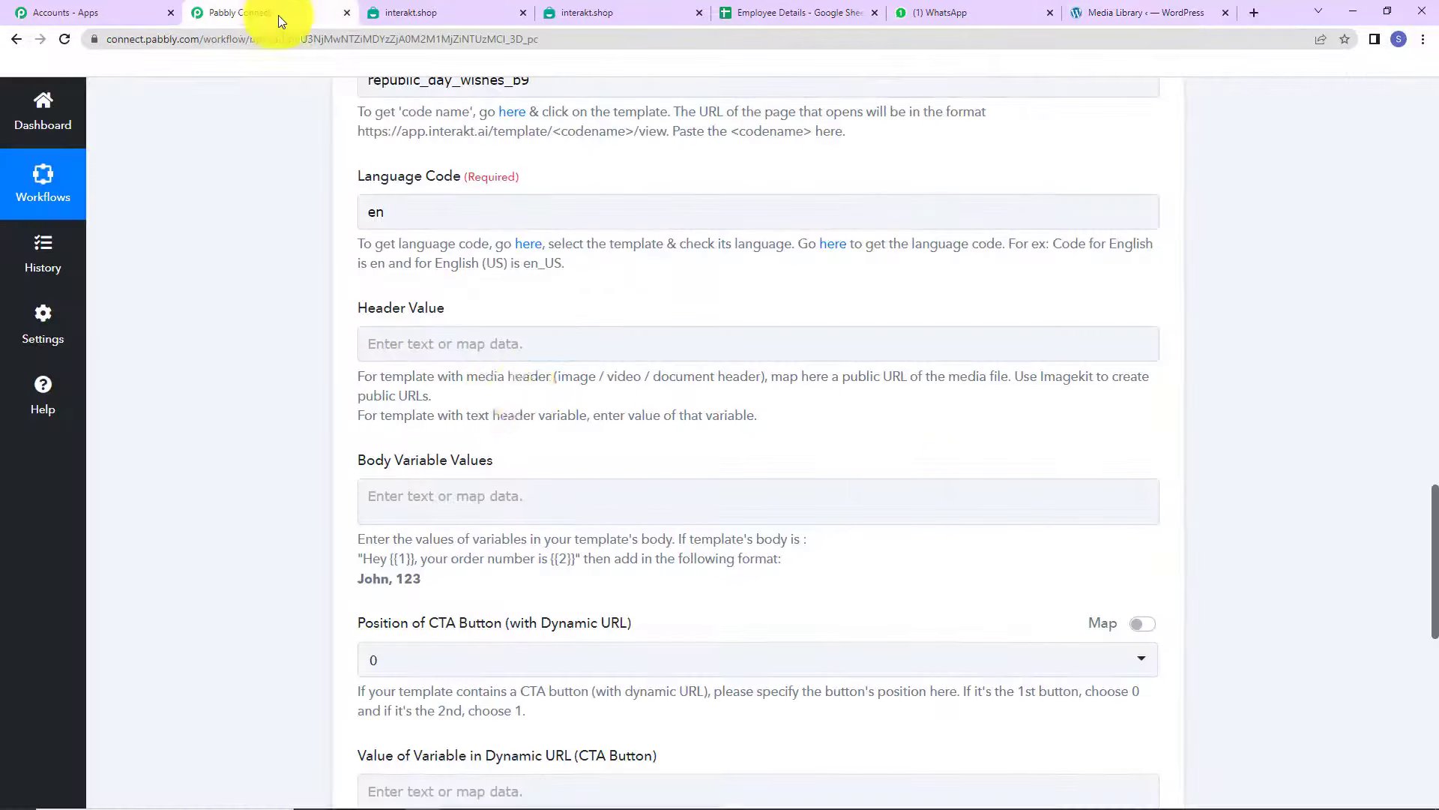
click(456, 342)
key(ctrl+v)
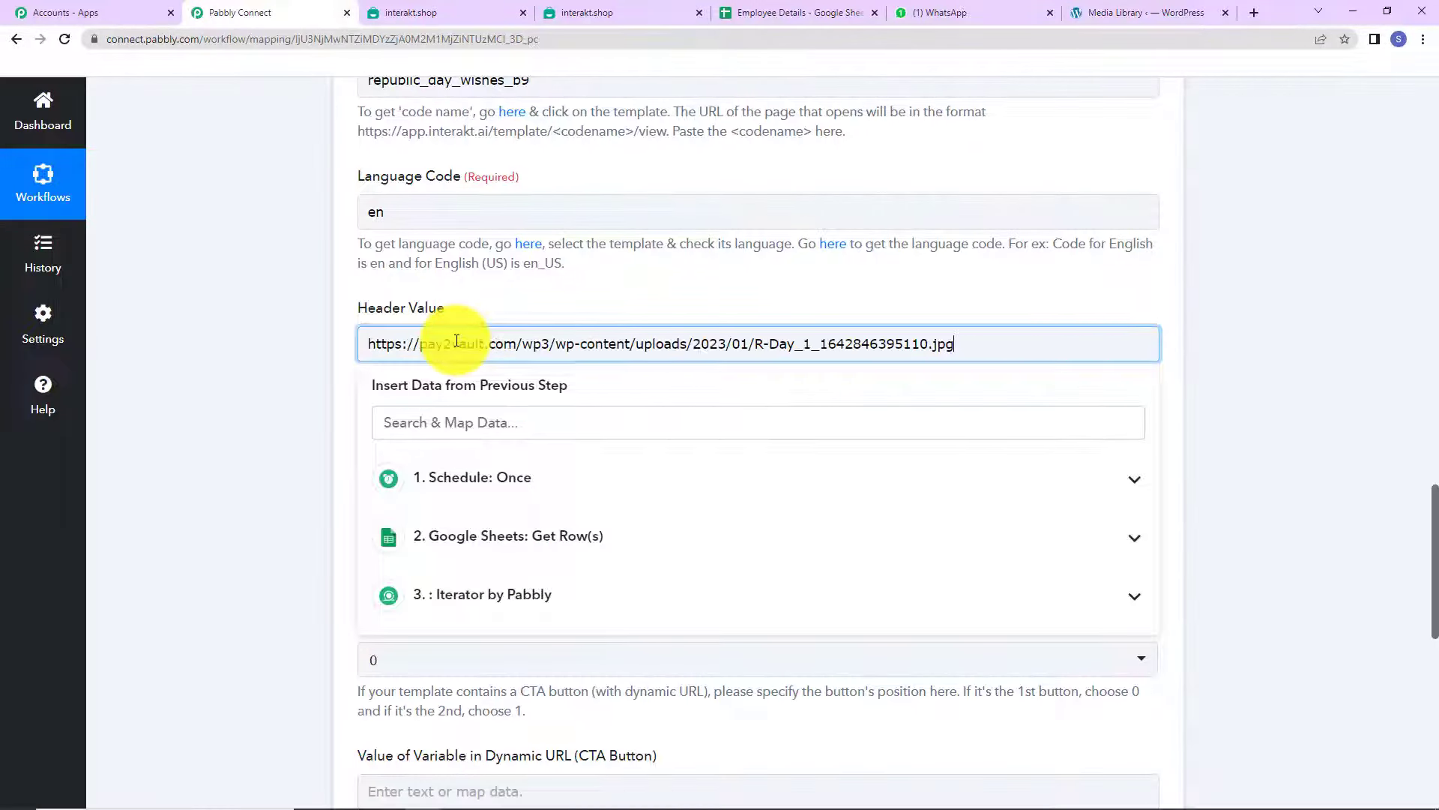
click(309, 384)
scroll(308, 385, down, 2)
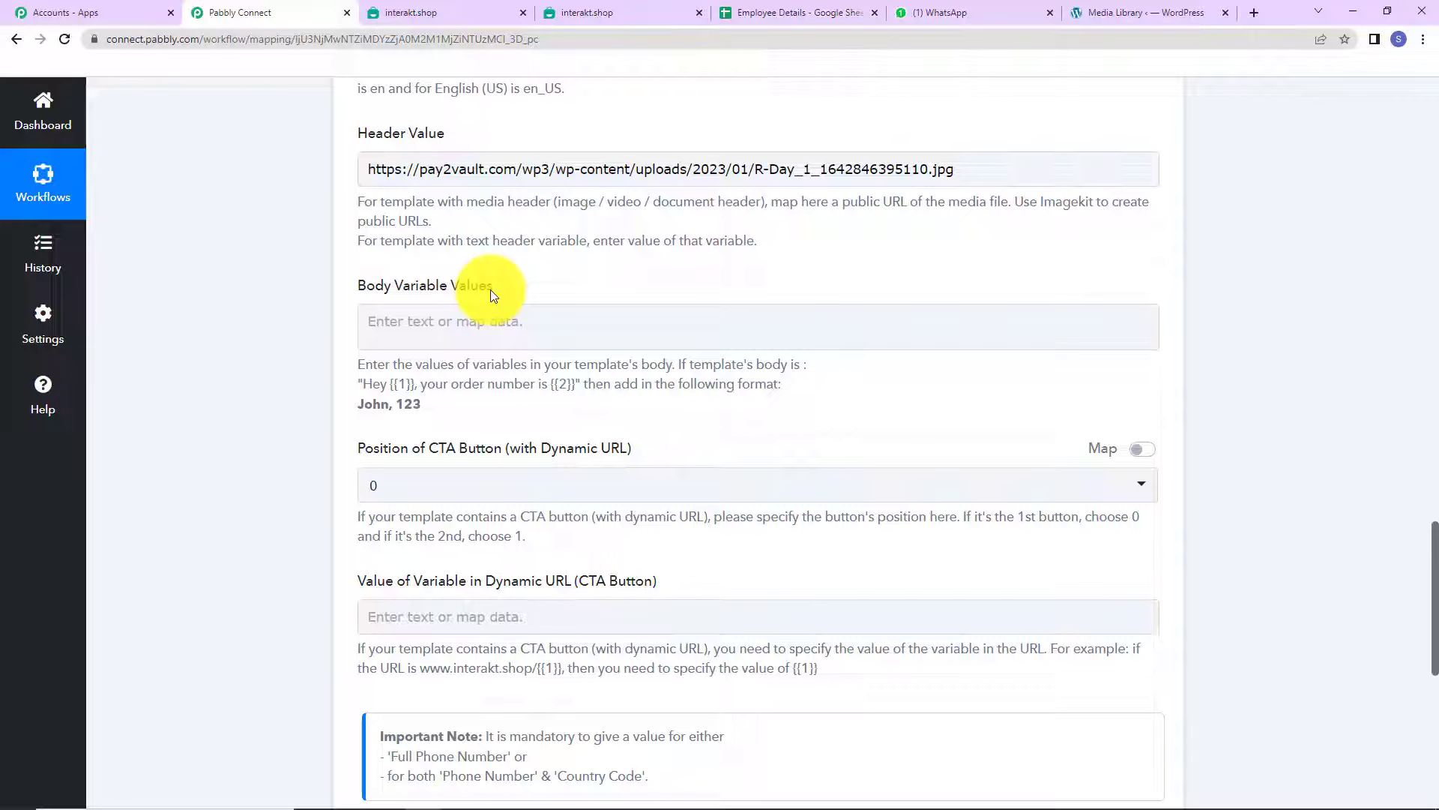
- Set Body Variable Values to the Iterator's contact Name followed by ', Pabbly Connect'
click(514, 326)
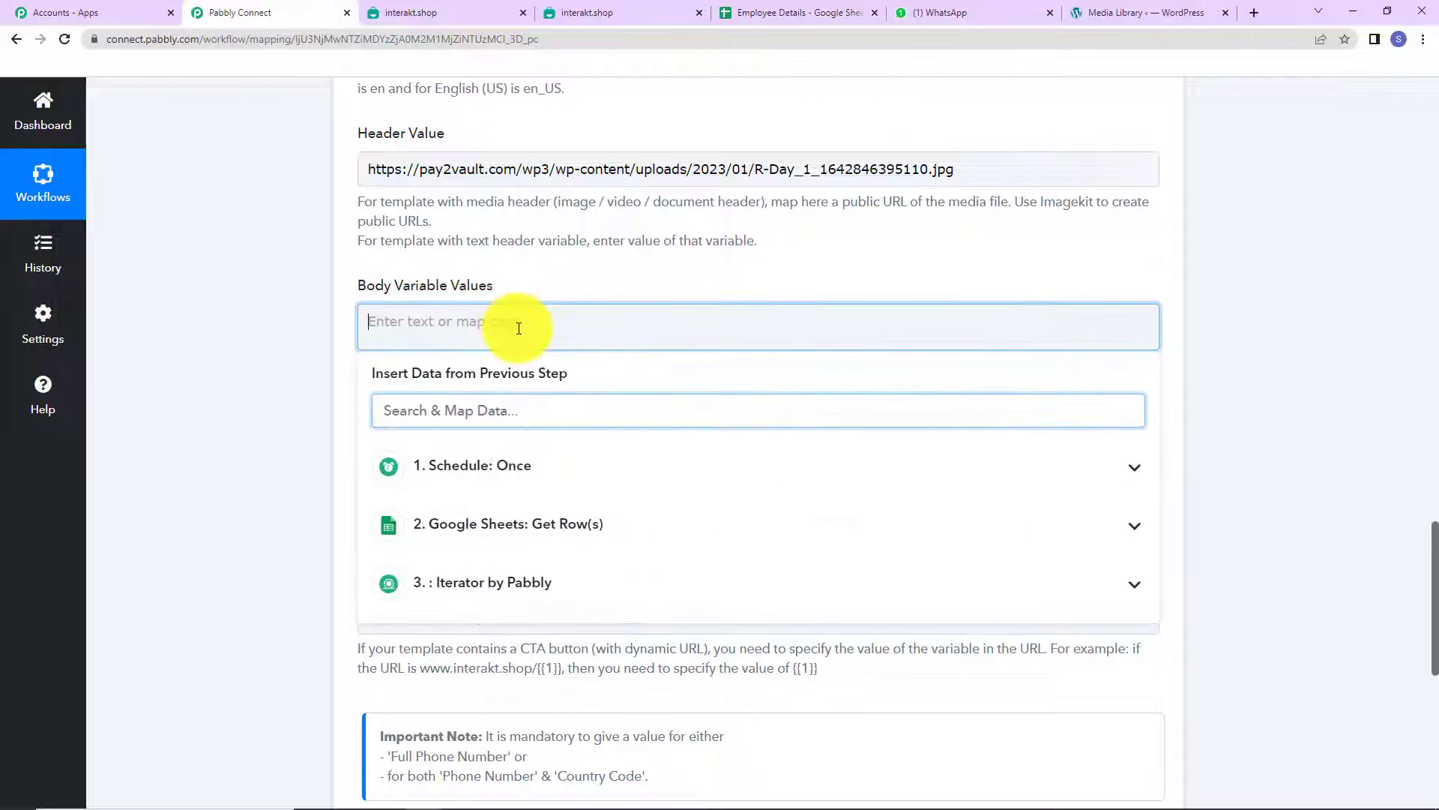
click(487, 584)
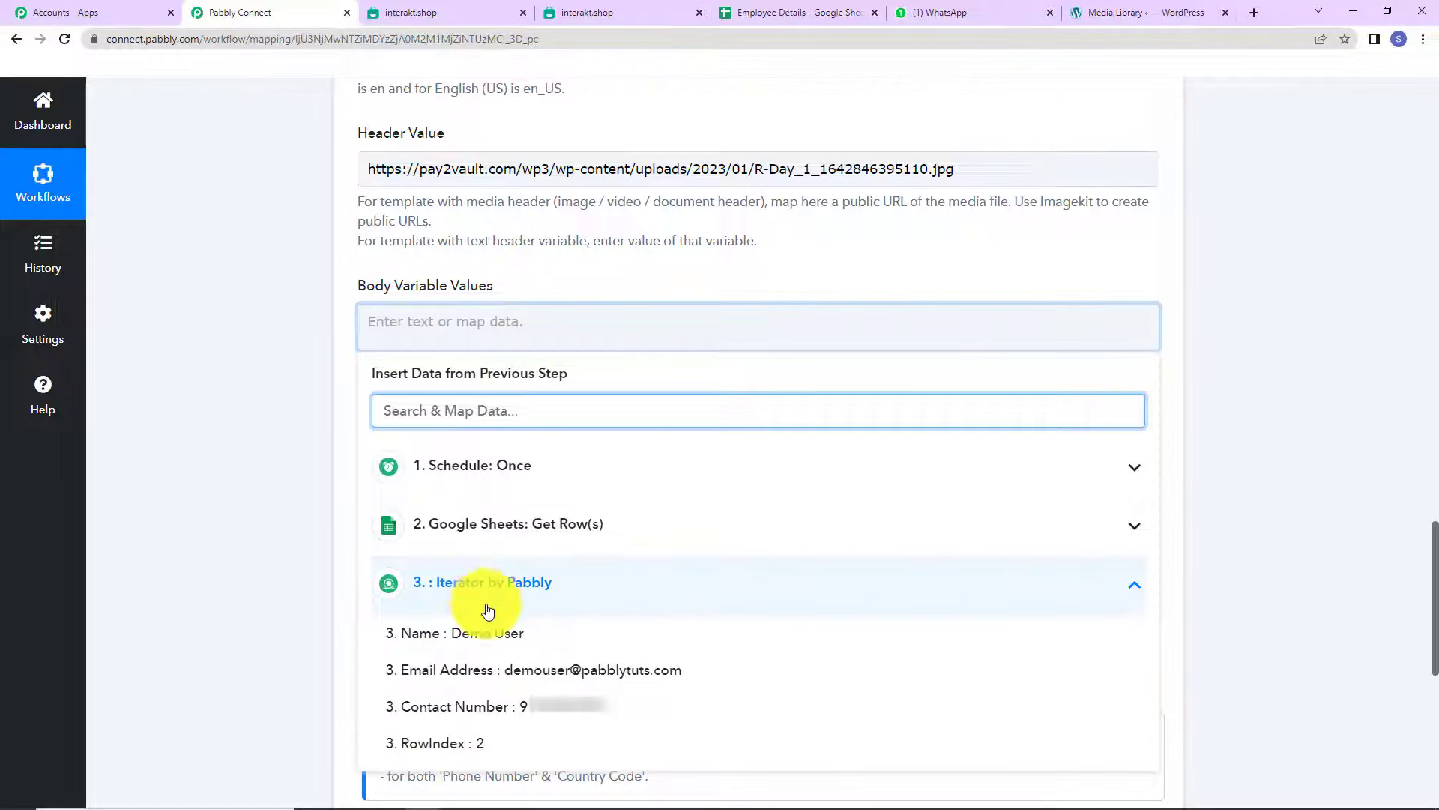
click(488, 634)
text(,)
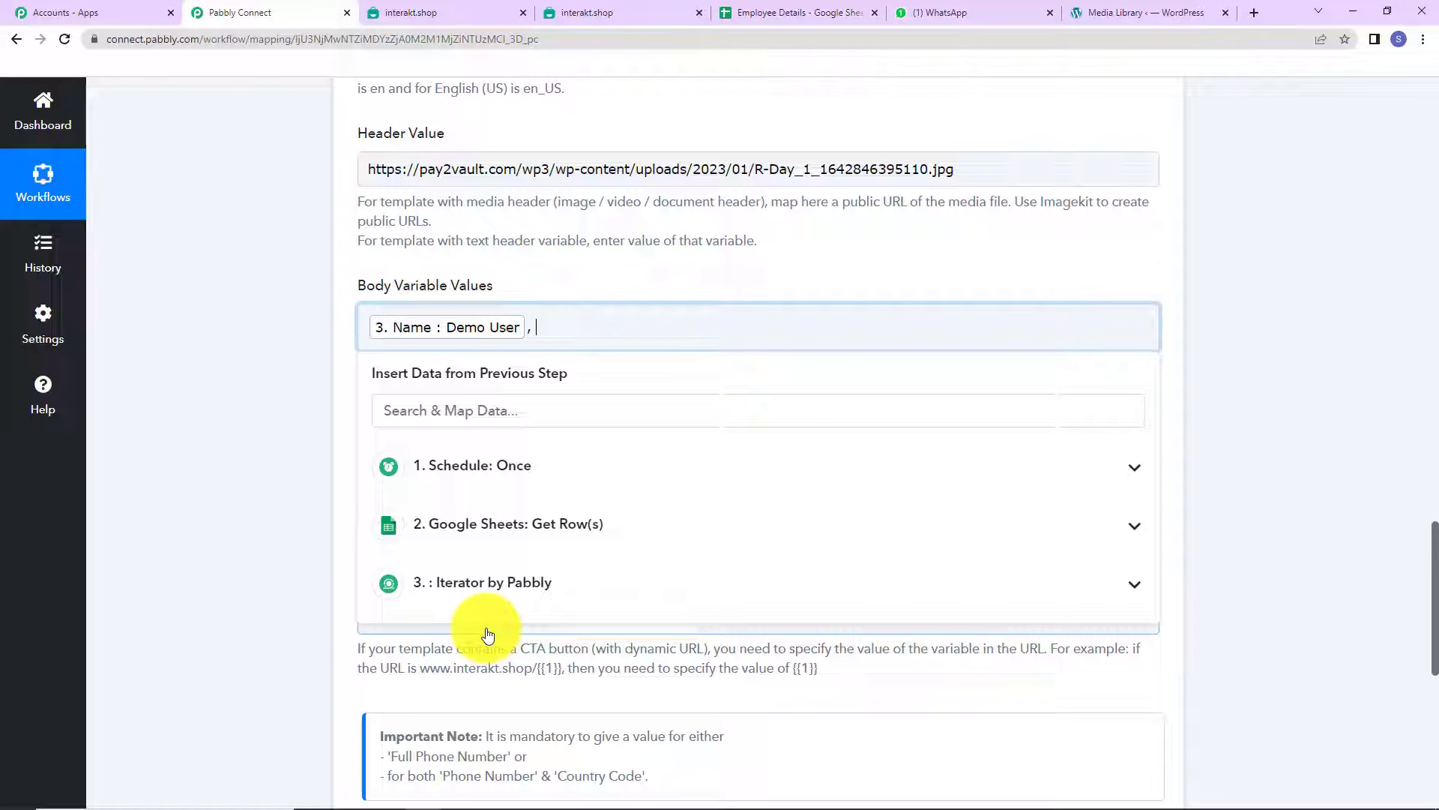
text(Pabbly Connect)
click(241, 439)
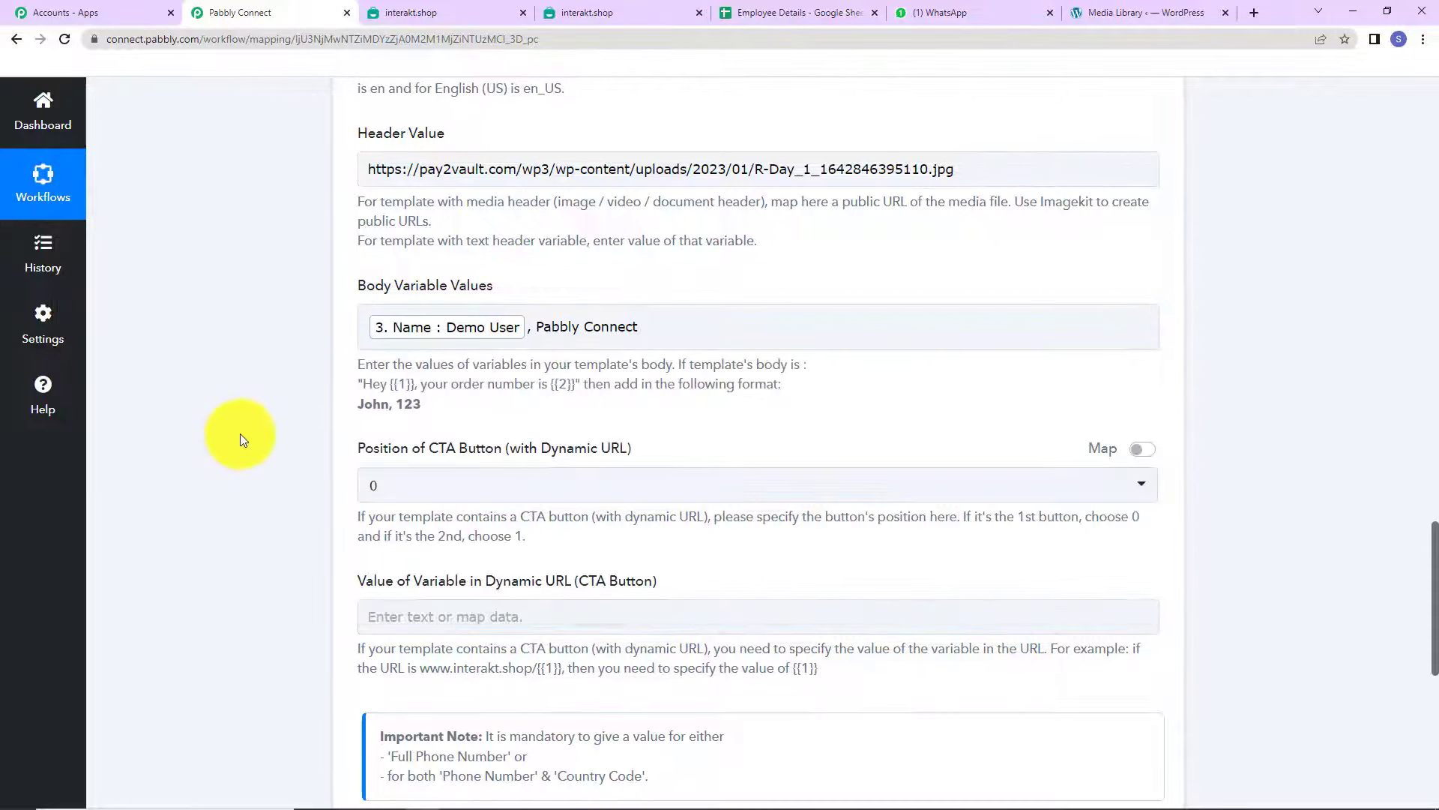
scroll(240, 434, down, 2)
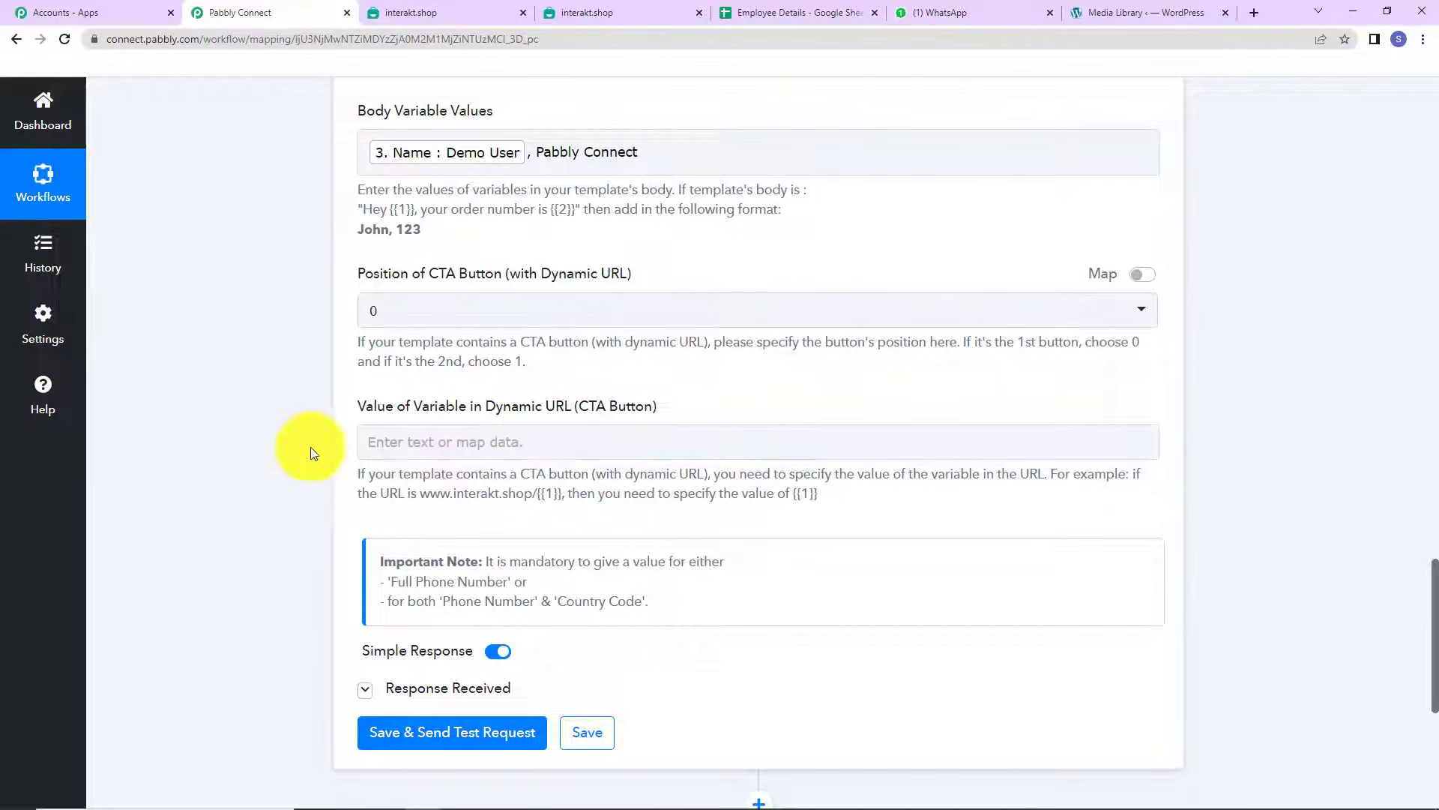
scroll(668, 416, down, 2)
- Save and send a test request, getting 'Message queued for sending via Interakt' with Result 1
click(522, 557)
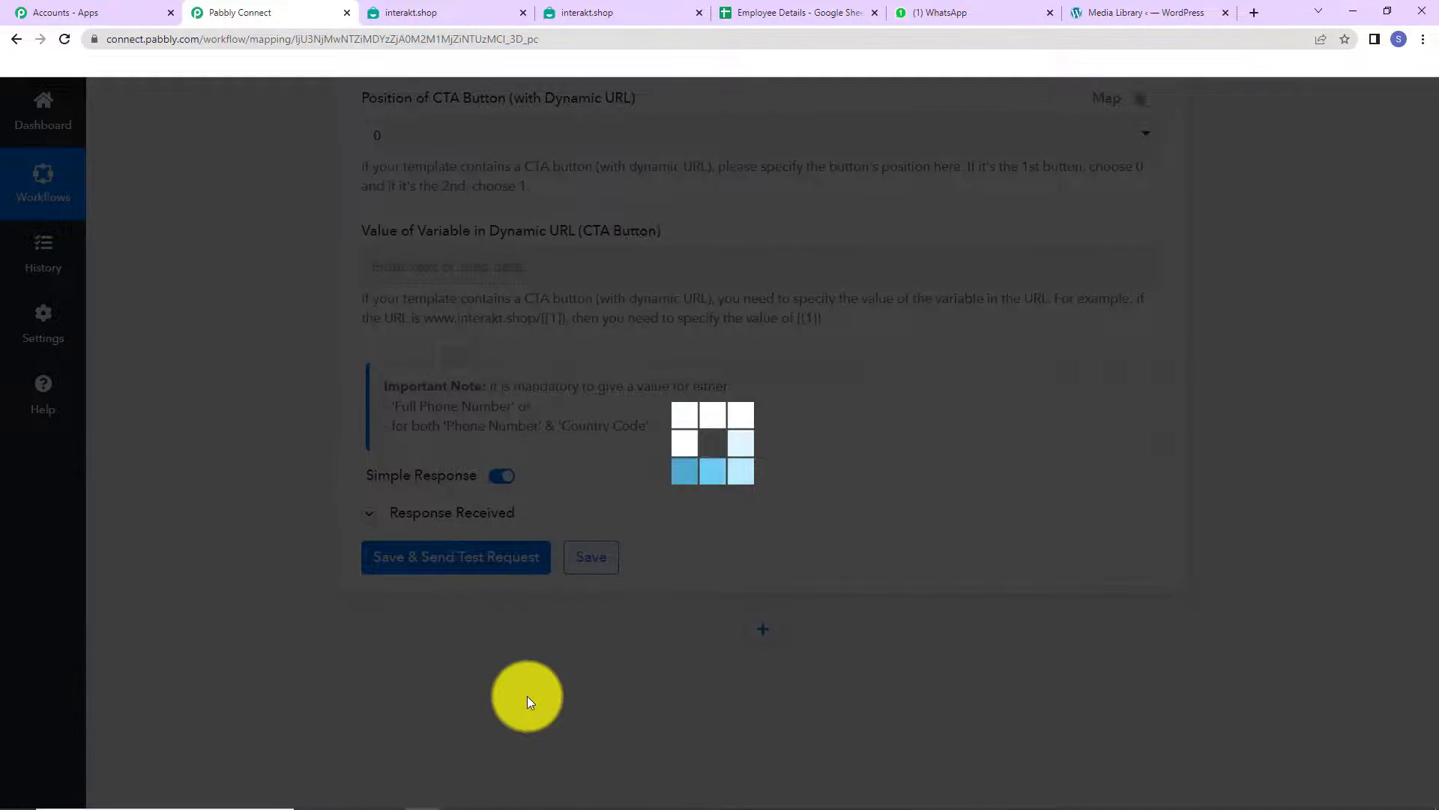
scroll(1257, 446, down, 4)
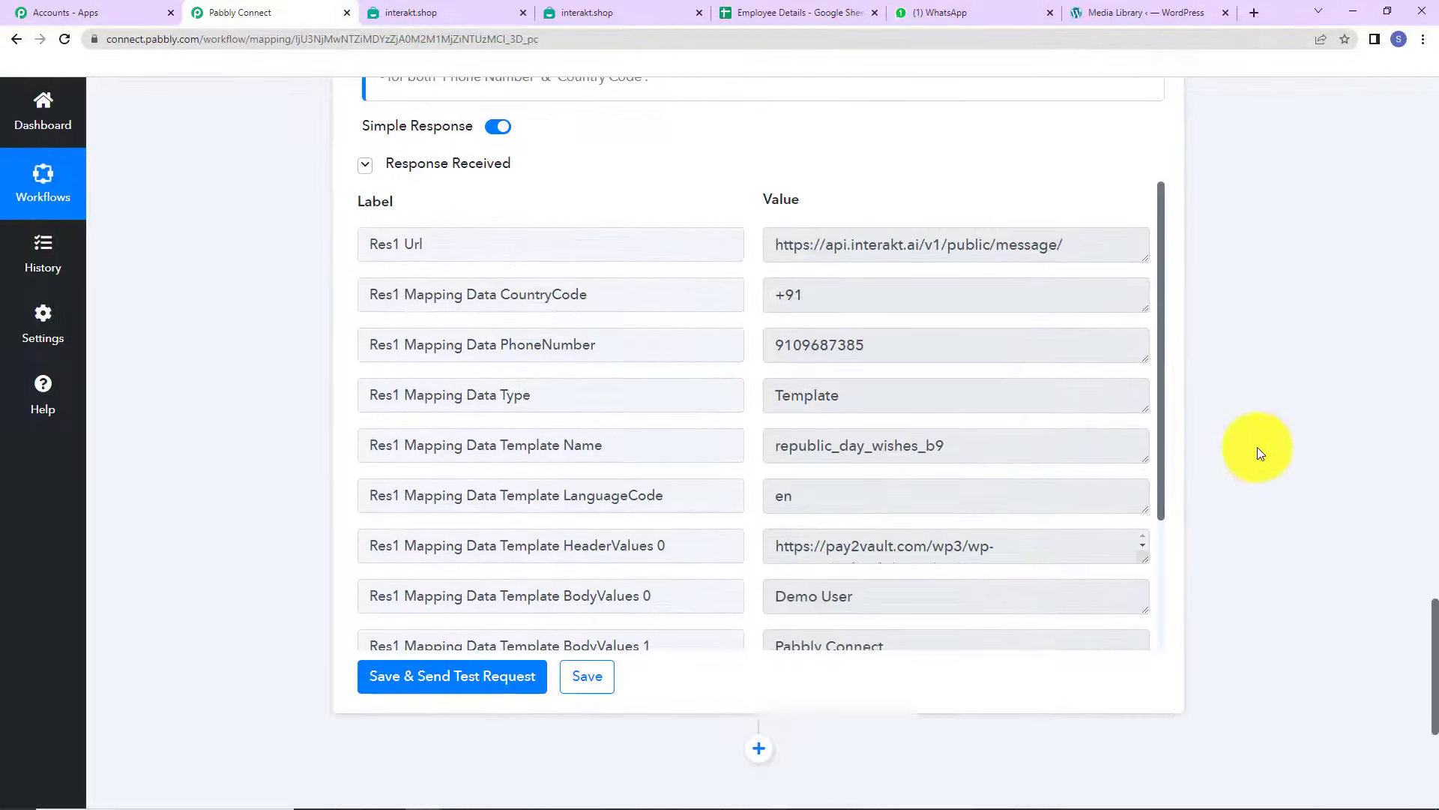
drag(1164, 354, 1170, 502)
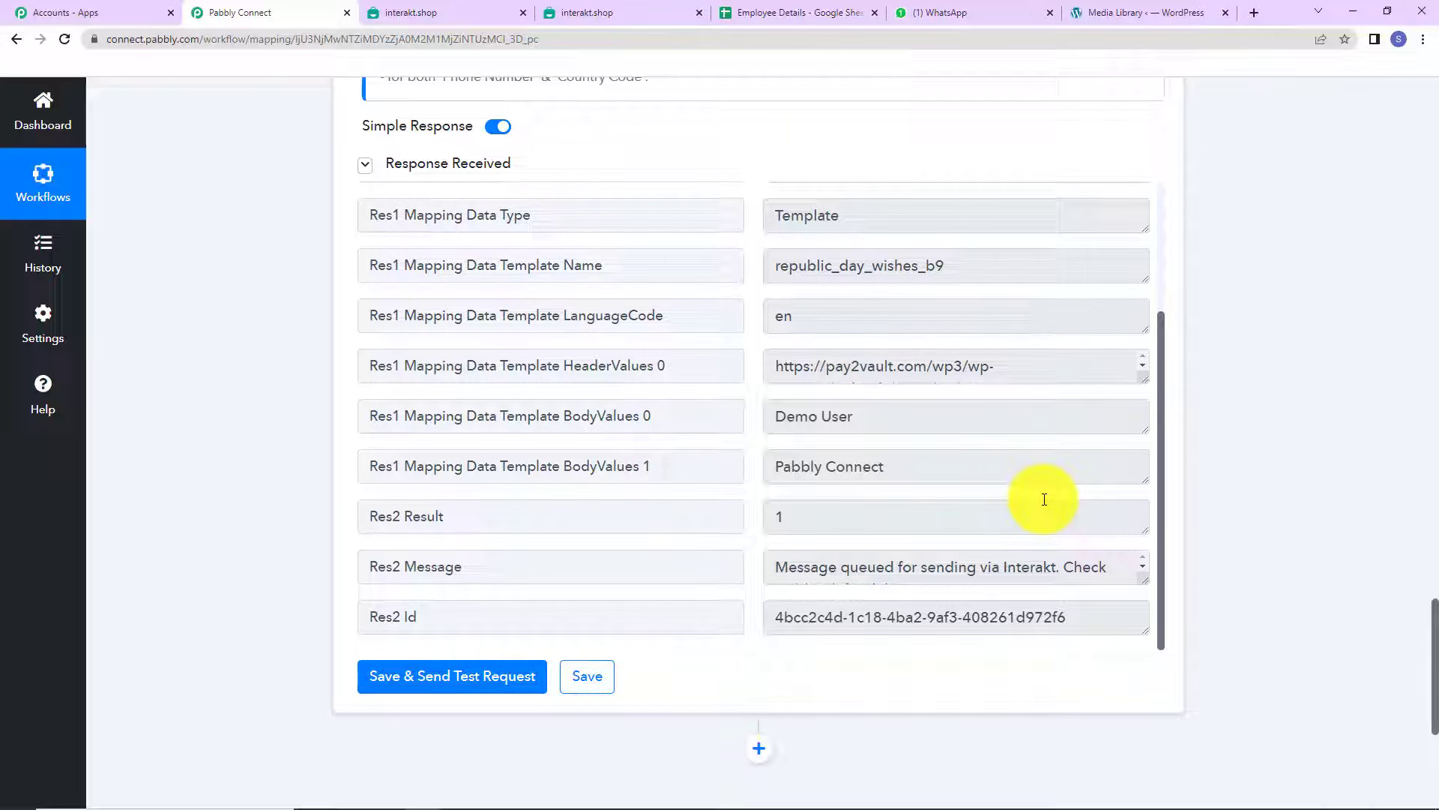
- View the received Republic Day image message in the WhatsApp interakt chat, then return to Pabbly
click(929, 11)
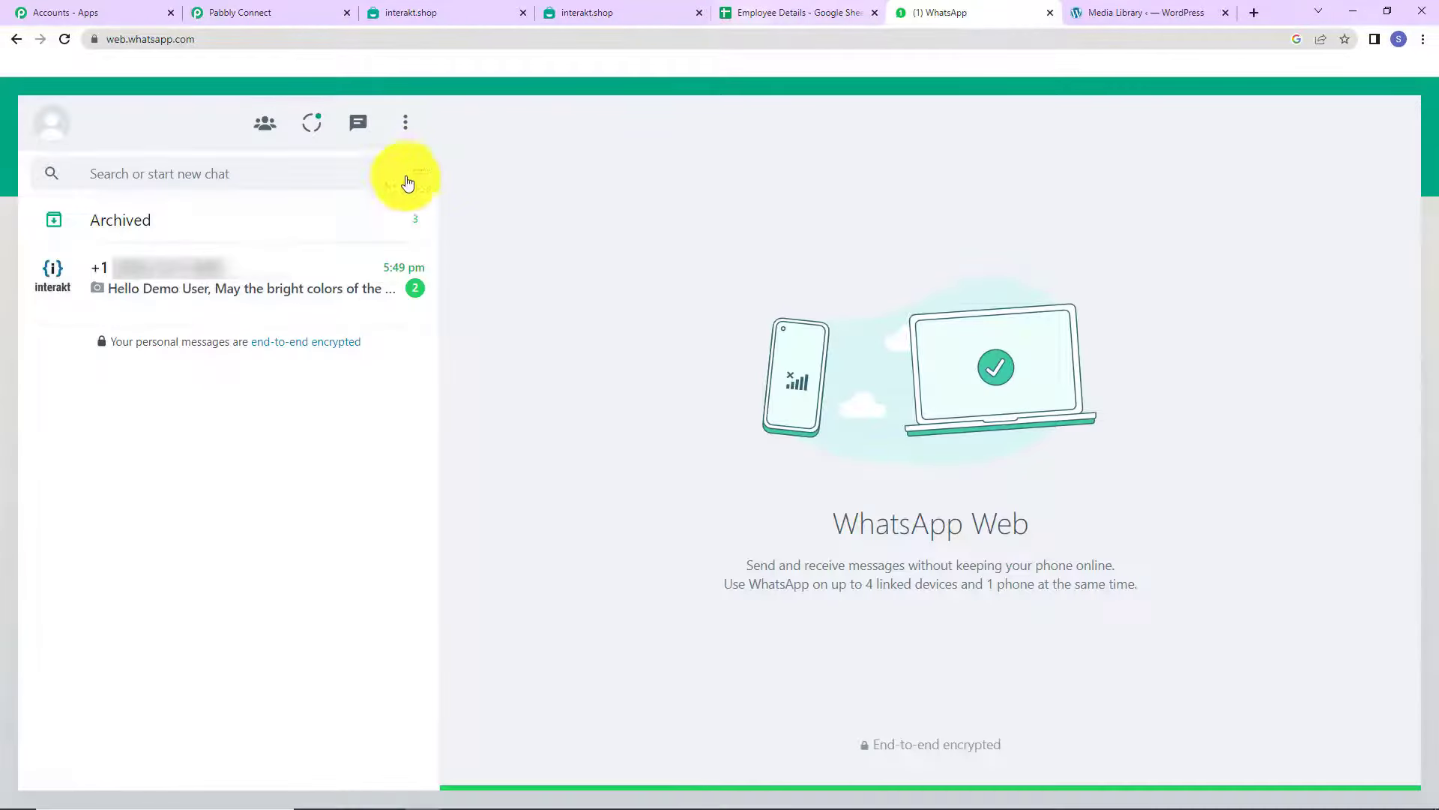
click(185, 302)
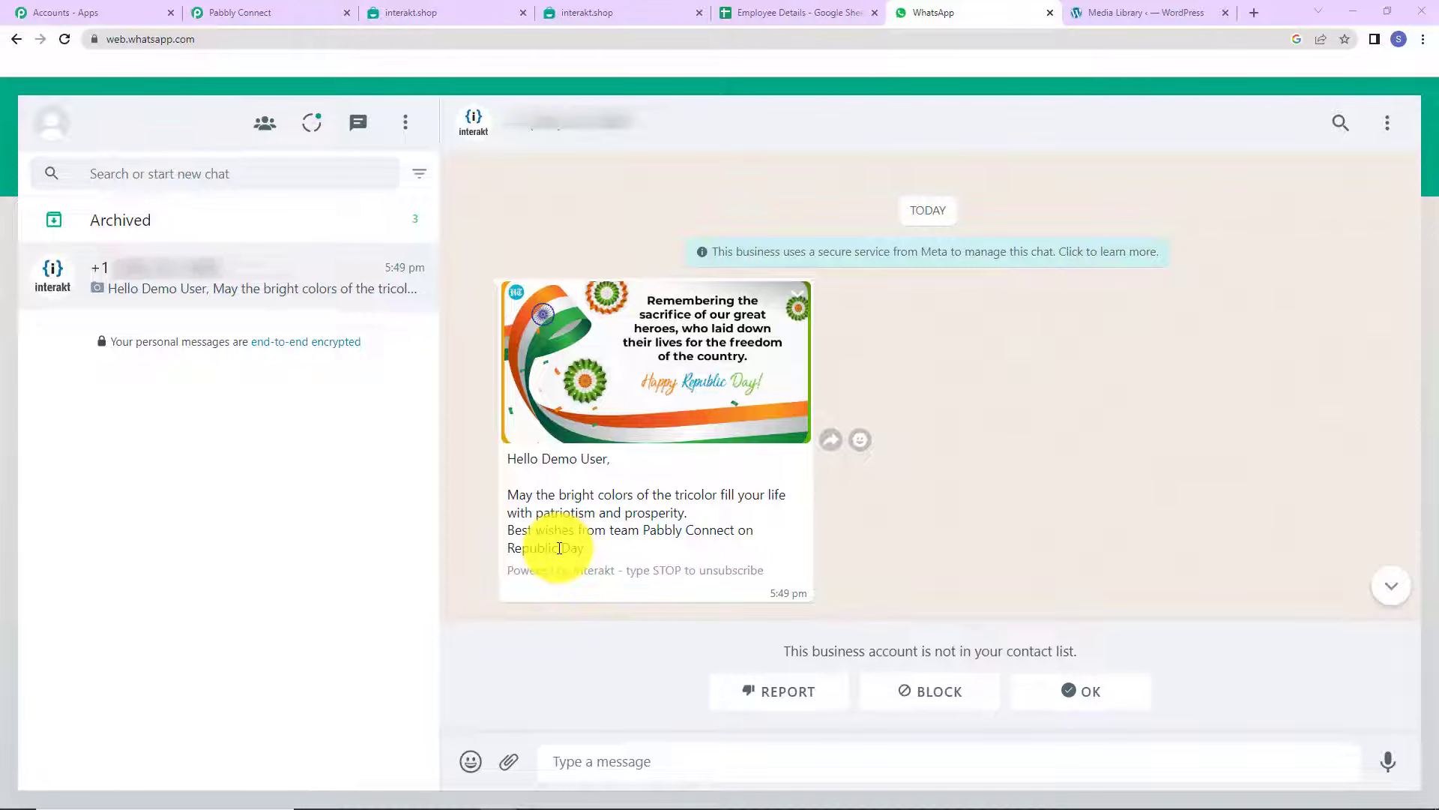
click(276, 14)
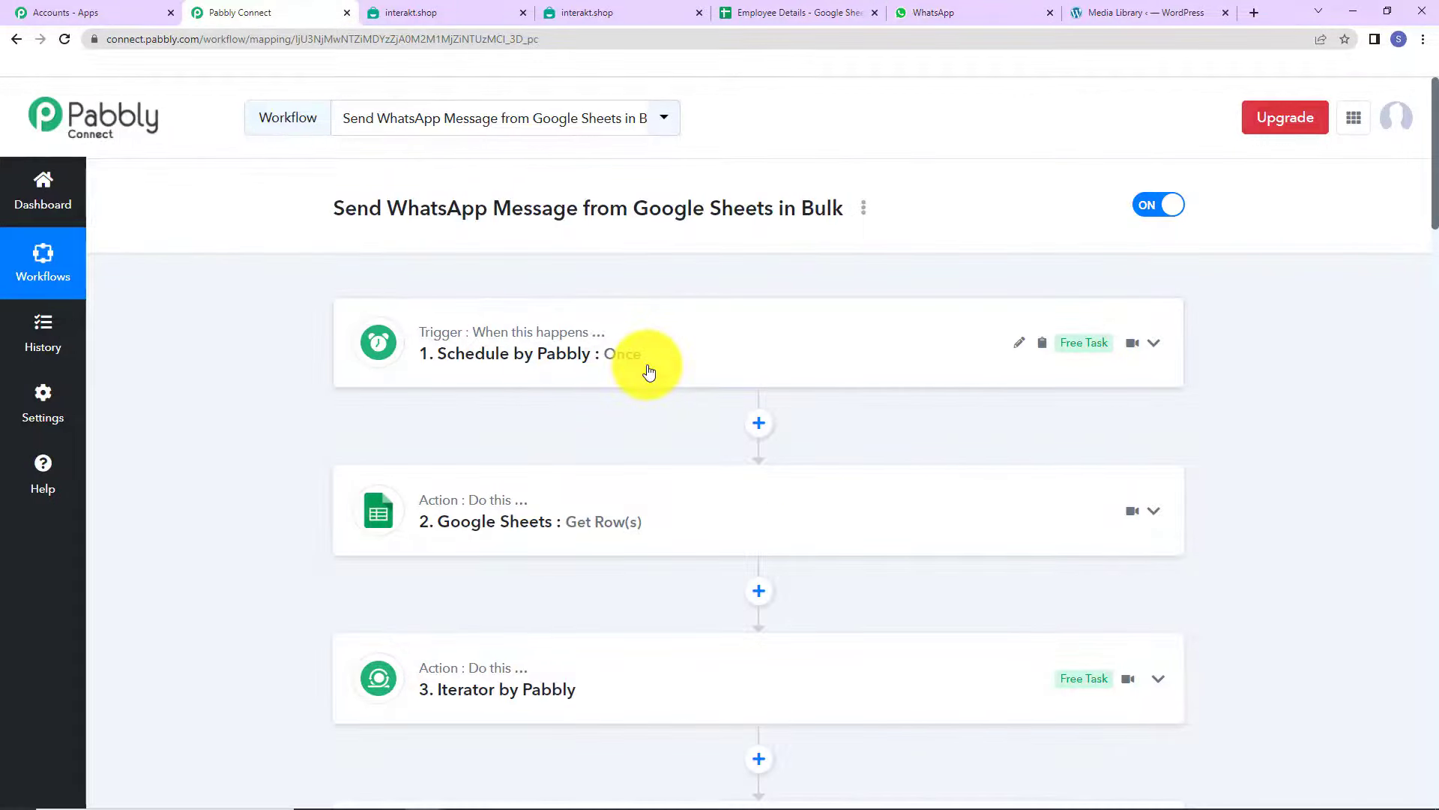
- Collapse step 4, Interakt Send WhatsApp Template Message, in the workflow
mouse_move(503, 382)
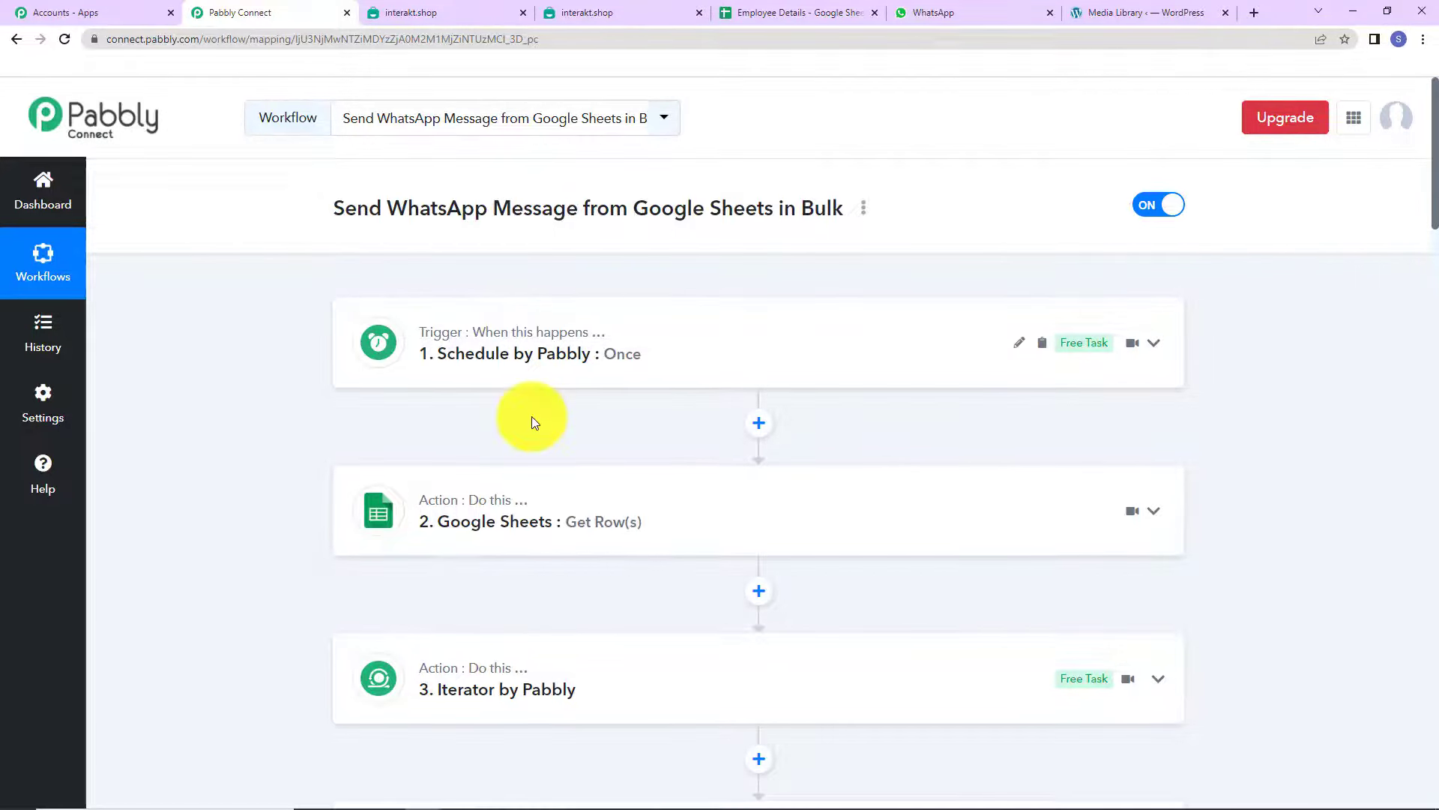
scroll(533, 416, down, 2)
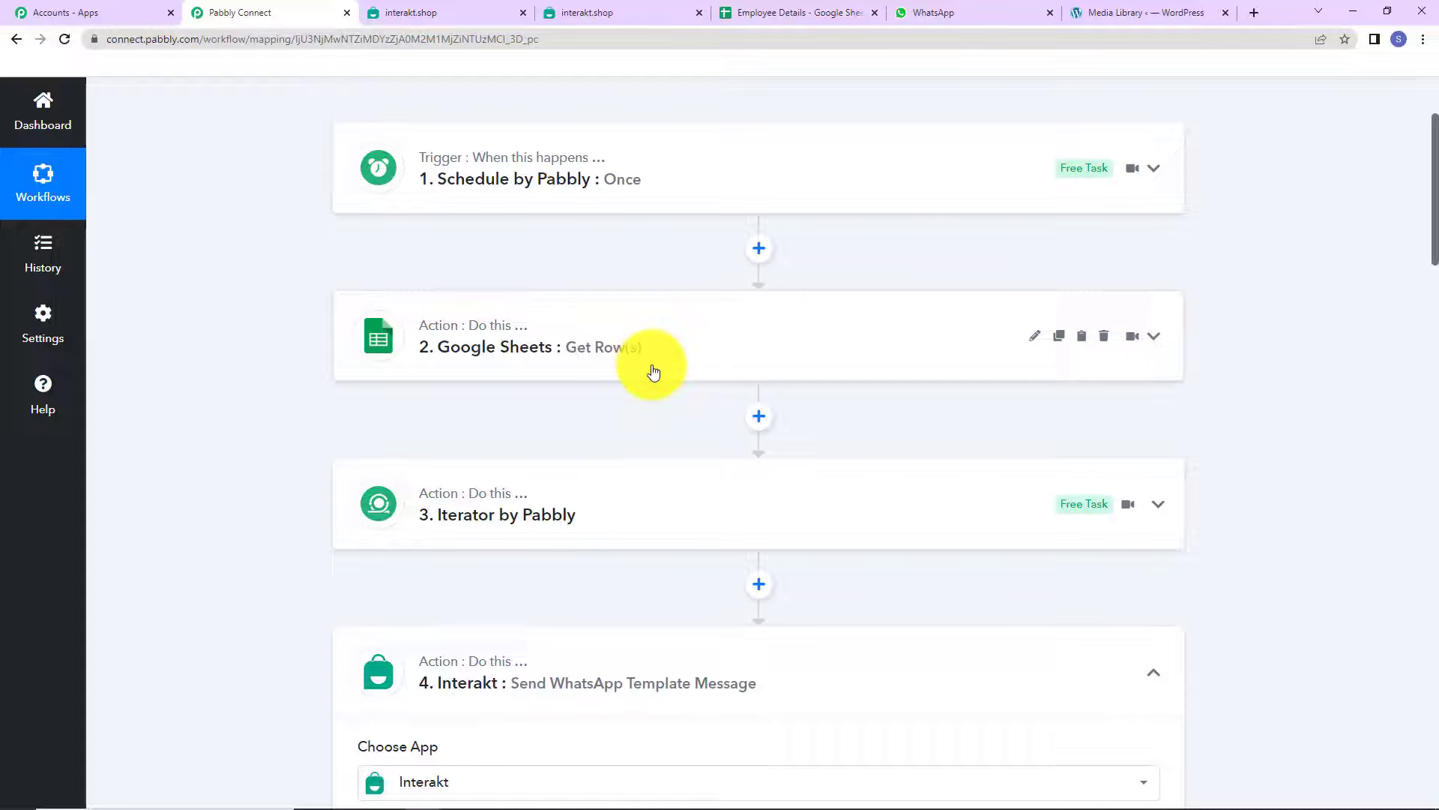
scroll(653, 371, down, 2)
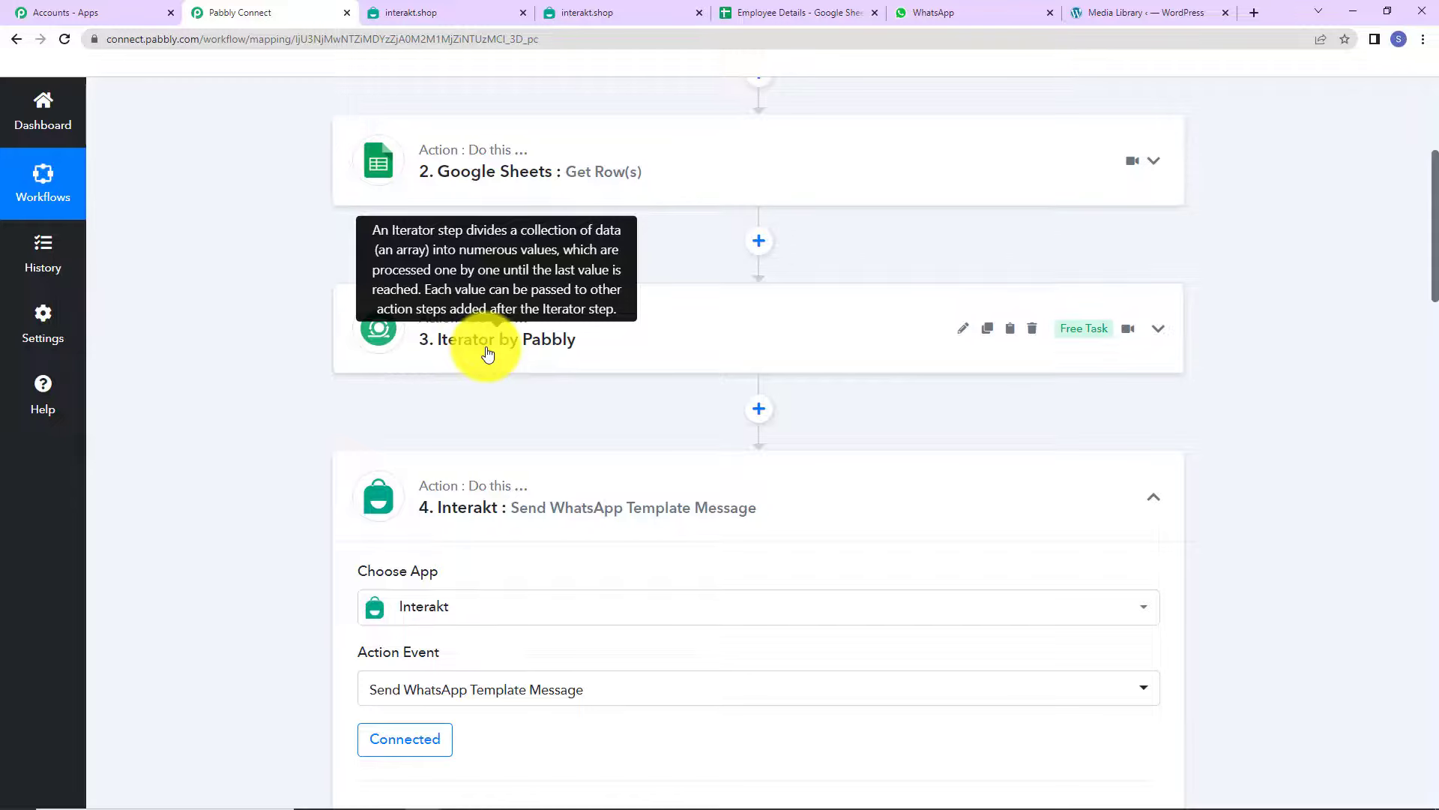
scroll(487, 353, down, 2)
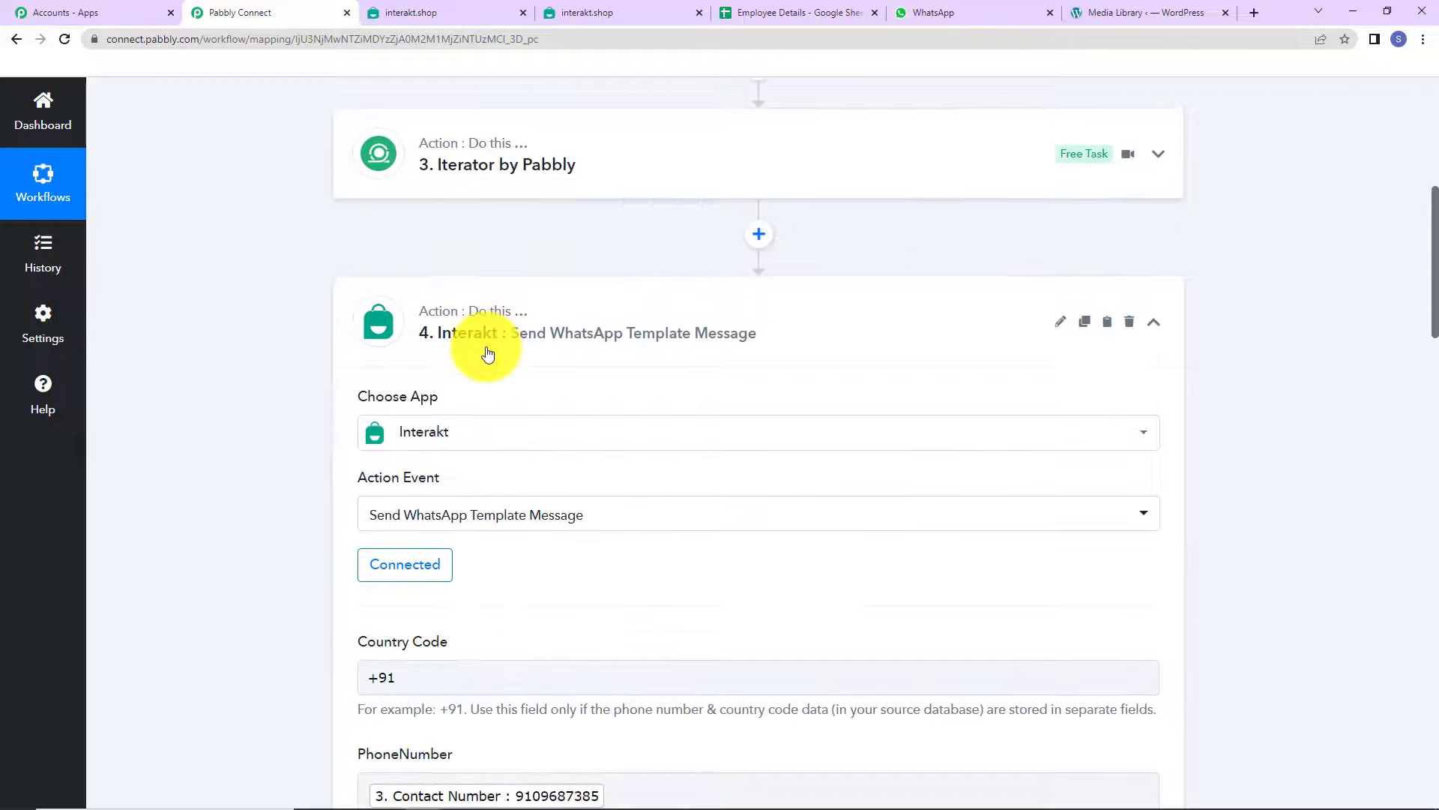
click(1153, 331)
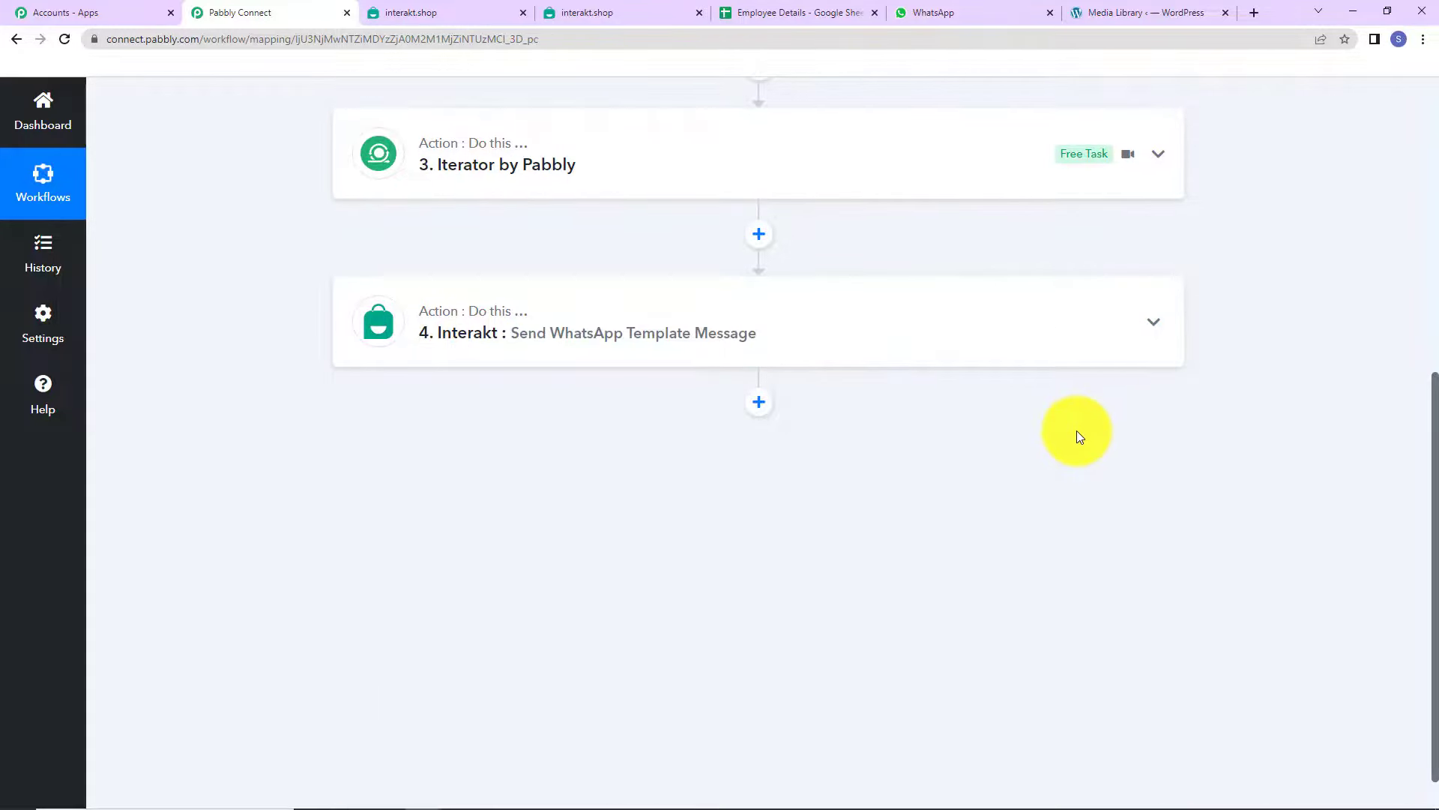